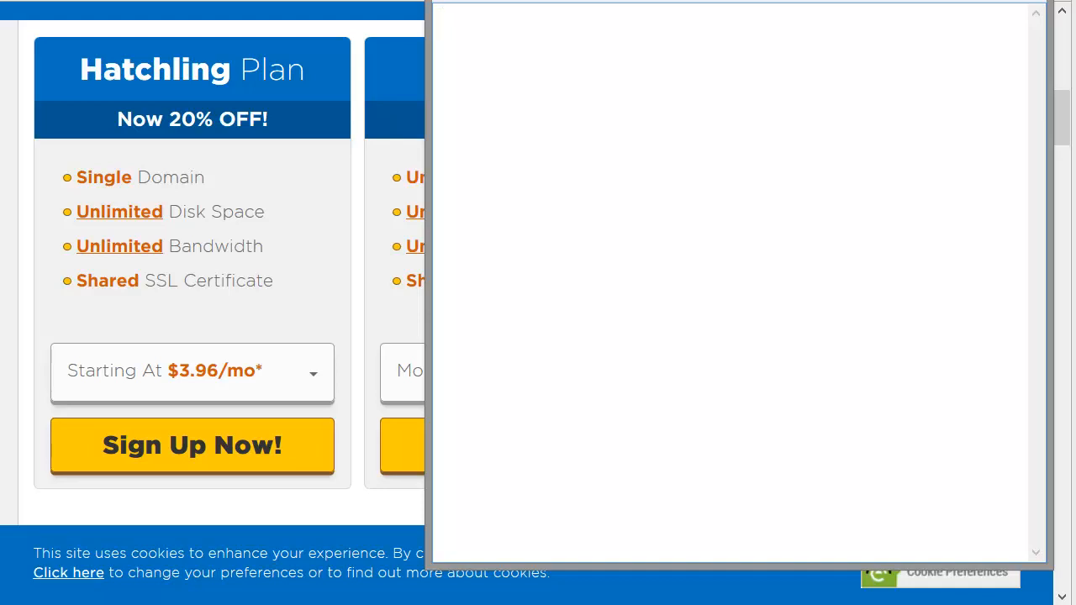
# Step: Start the note with the heading "Requirements:" and a first item "Domain" on the line below
pyautogui.write('Requirements:')
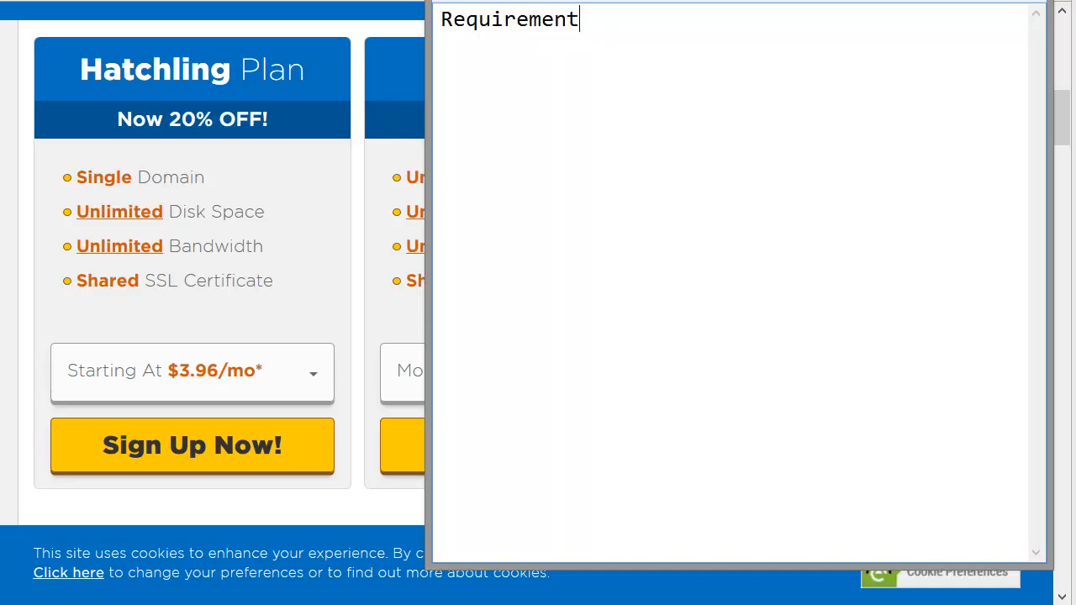
pyautogui.press('Return')
pyautogui.write('Domain')
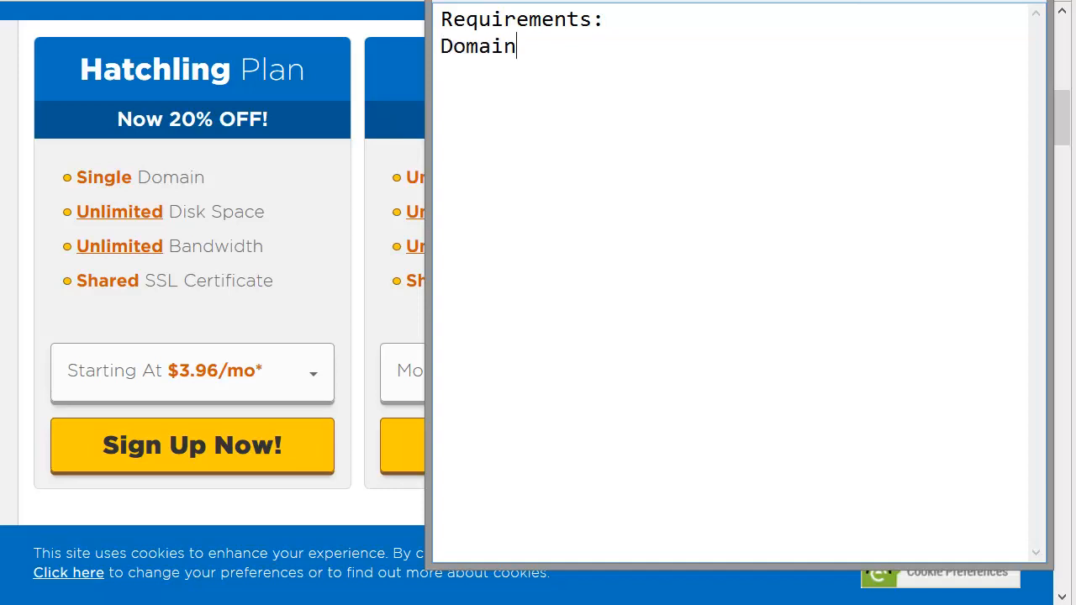
# Step: Look at the Namecheap home page and its sign-in form, and return to the requirements note
pyautogui.hotkey('alt', 'Tab')
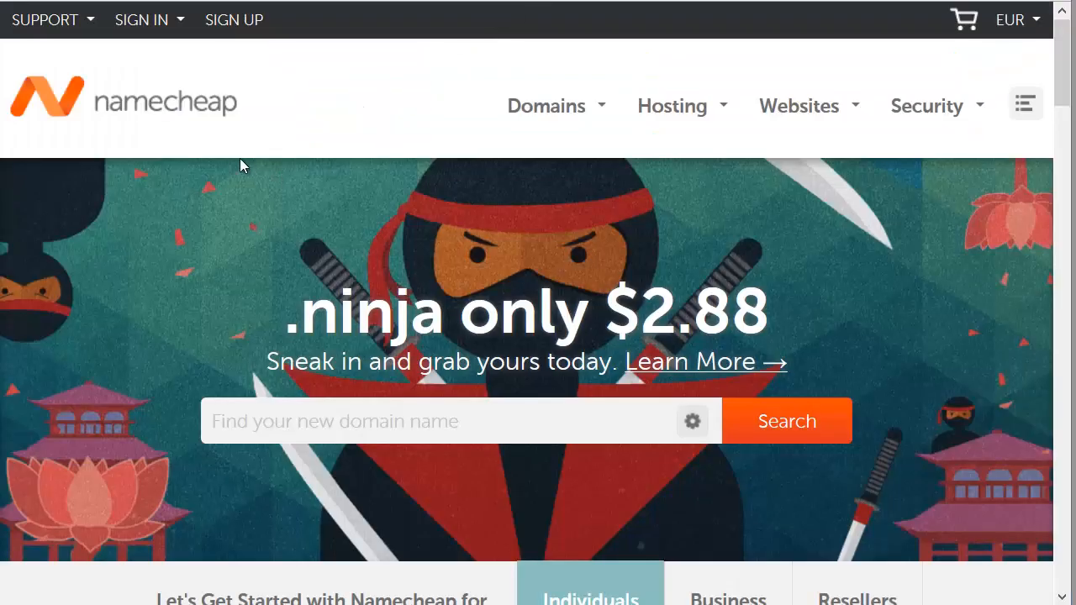
pyautogui.click(141, 19)
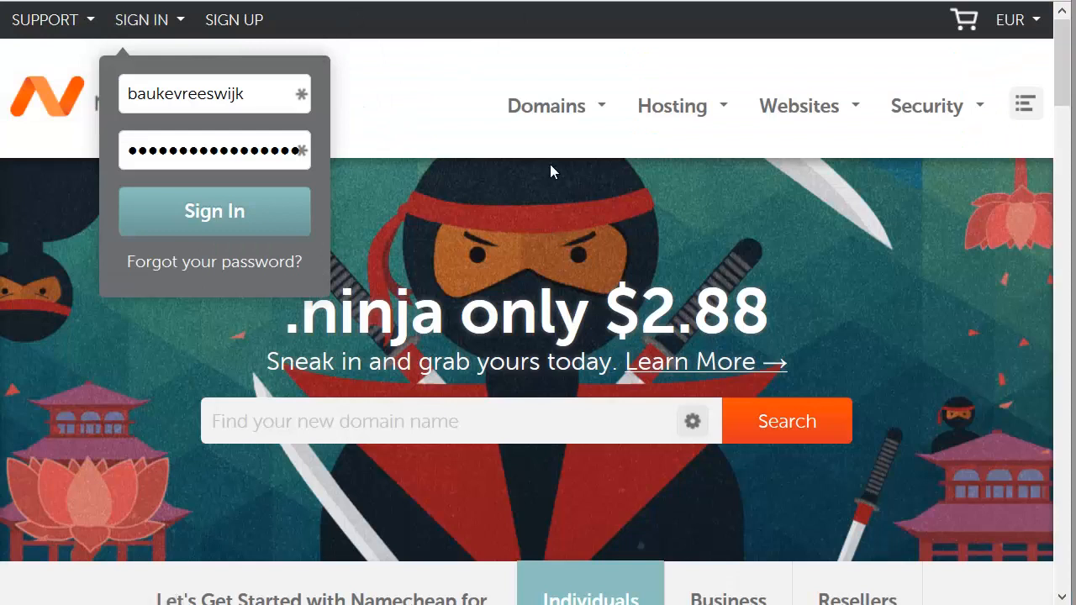
pyautogui.click(829, 215)
pyautogui.hotkey('alt', 'Tab')
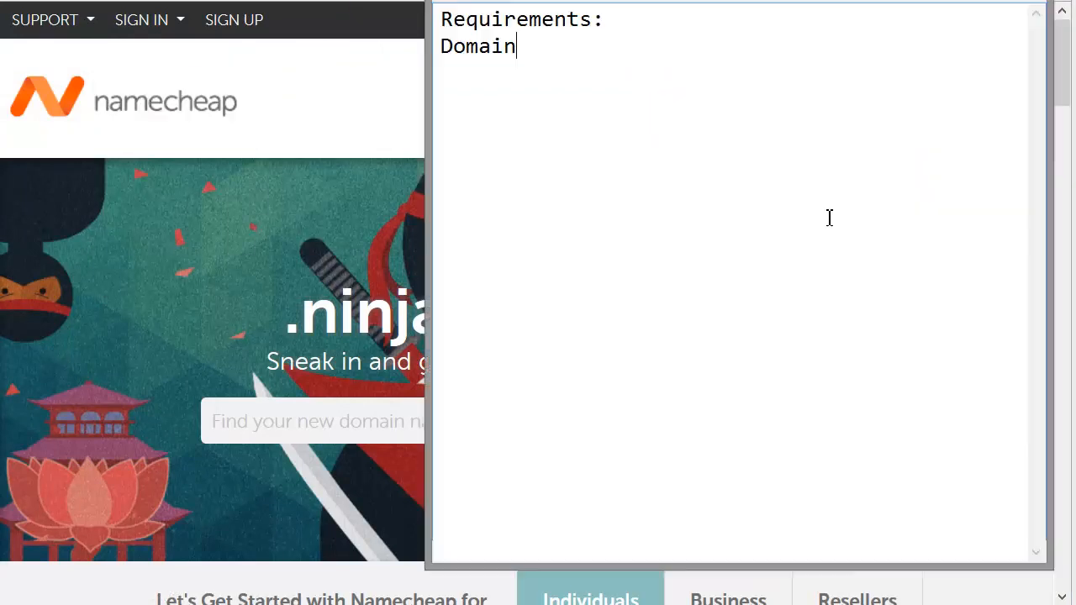
# Step: Complete the Domain item with its price note "($10/yr for a .com)"
pyautogui.write('($1')
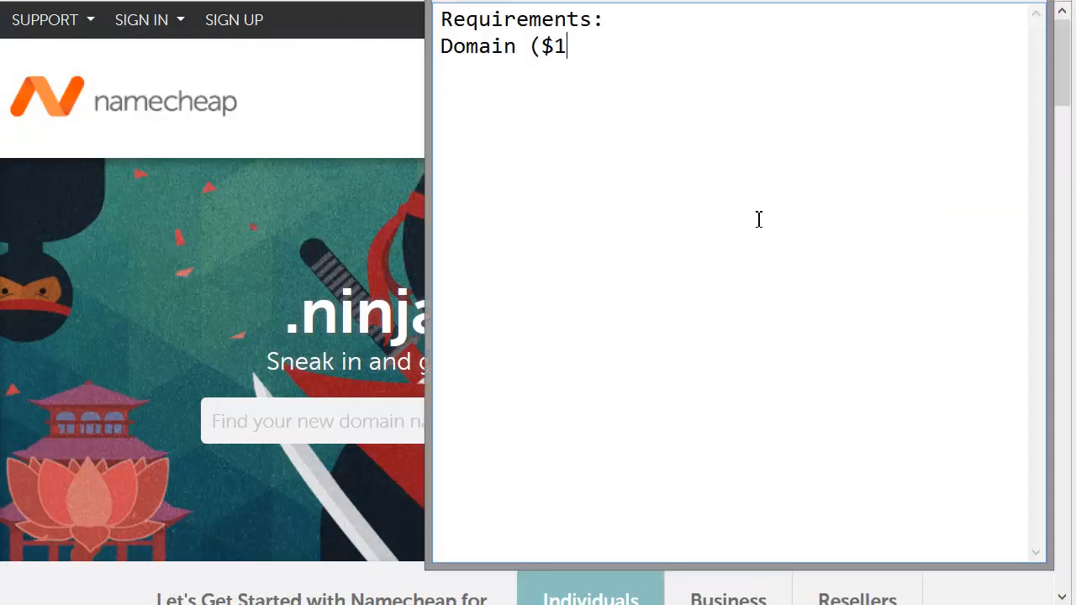
pyautogui.write('0')
pyautogui.write('/yr fpr a')
pyautogui.press('BackSpace')
pyautogui.press('BackSpace')
pyautogui.press('BackSpace')
pyautogui.press('BackSpace')
pyautogui.write('o')
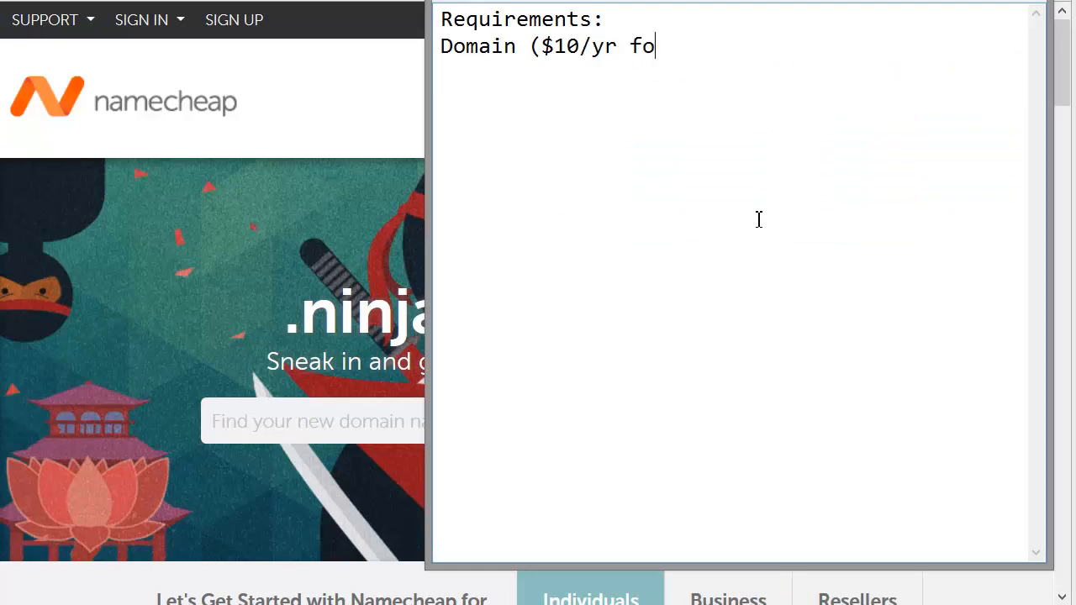
pyautogui.write('r a .com)')
pyautogui.click(370, 95)
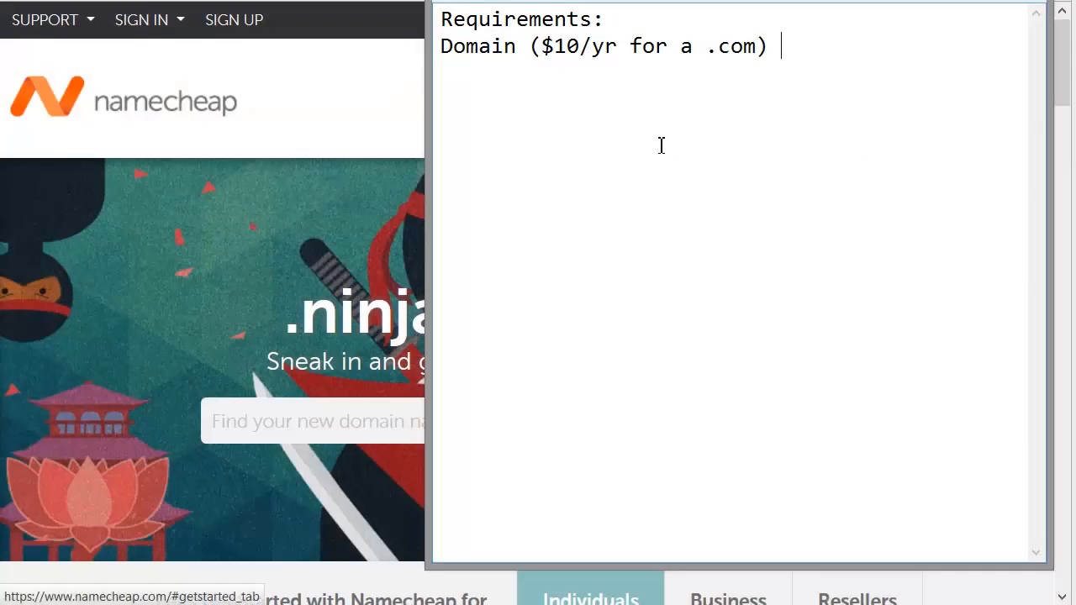
# Step: Add the item "Hosting ($8/mo)" on its own line below the Domain item
pyautogui.press('Return')
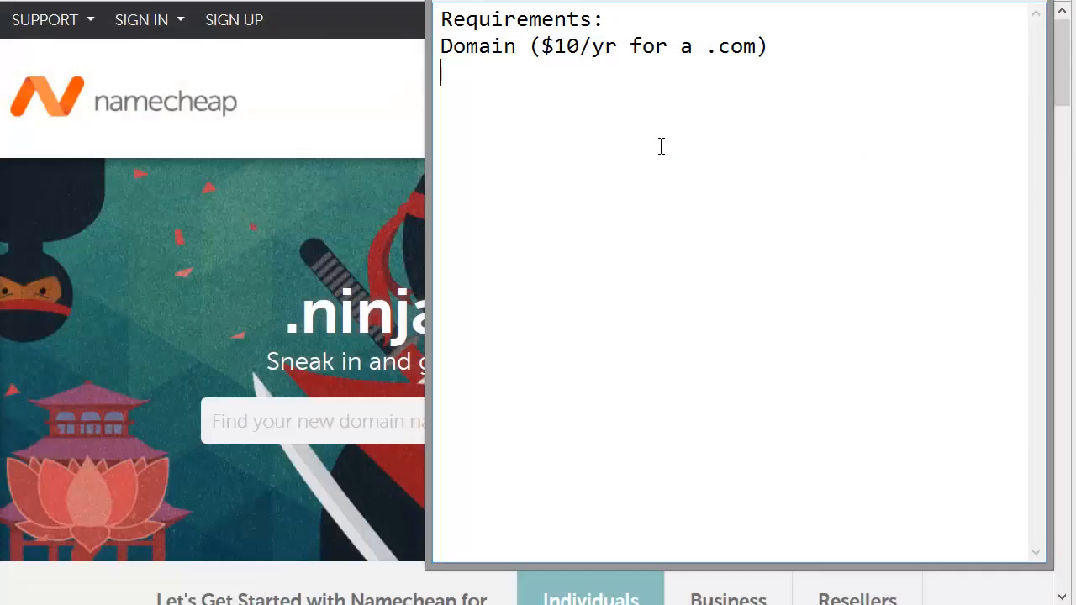
pyautogui.write('Hosting (')
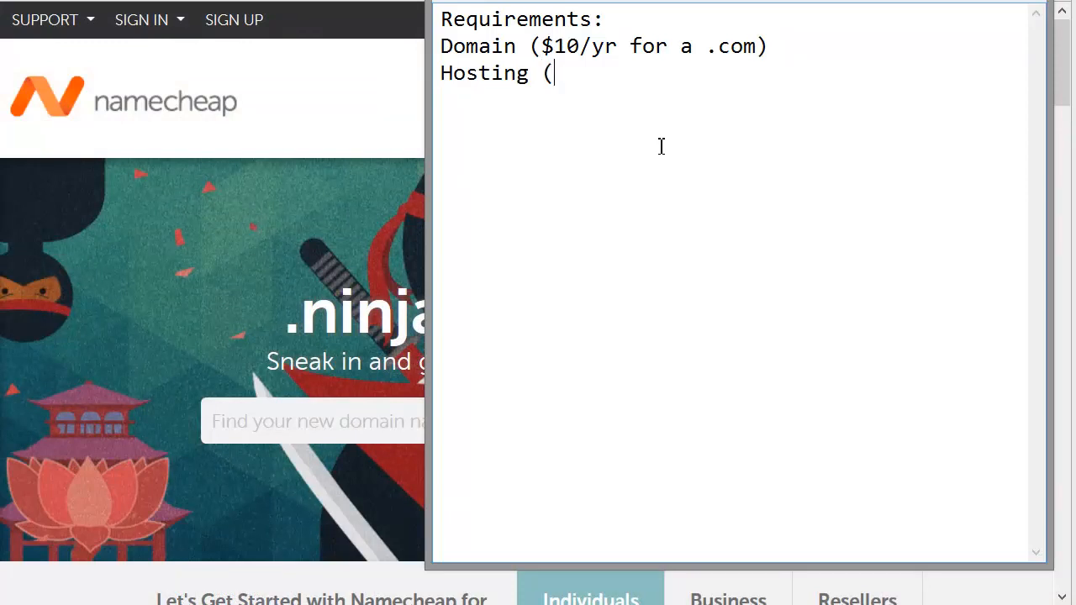
pyautogui.write('$8/mo)')
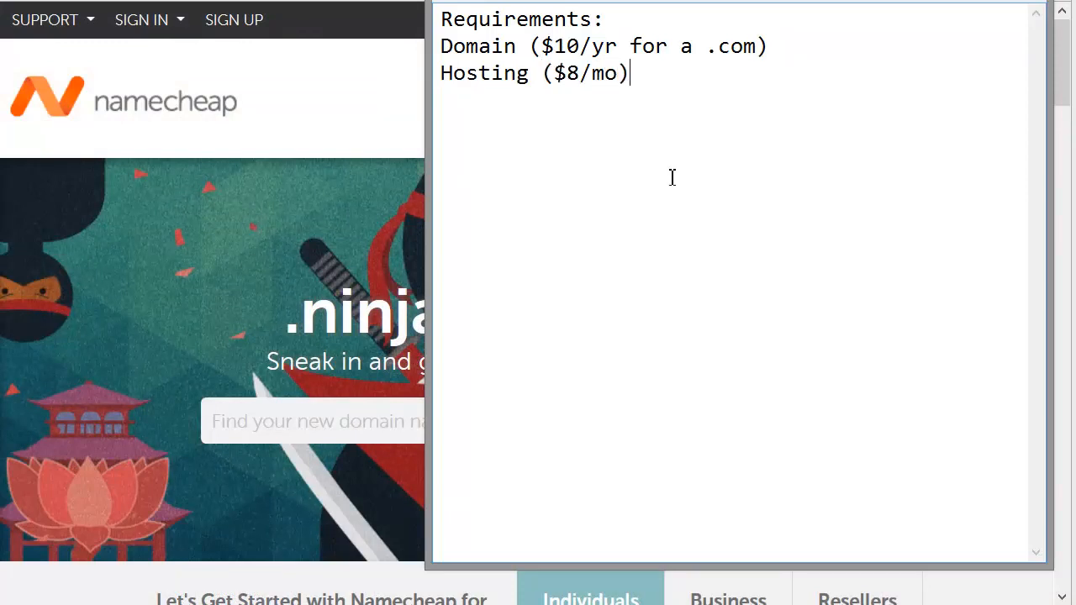
pyautogui.press('Return')
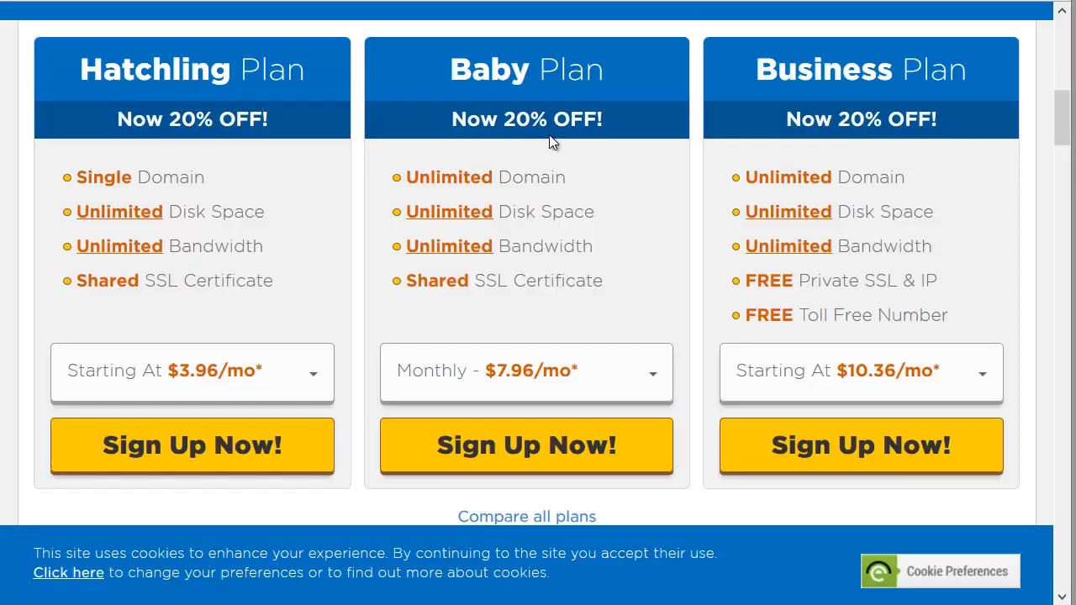
# Step: Examine HostGator's web hosting plans, especially the Baby Plan's features, and return to the note
pyautogui.scroll(10, 555, 143)
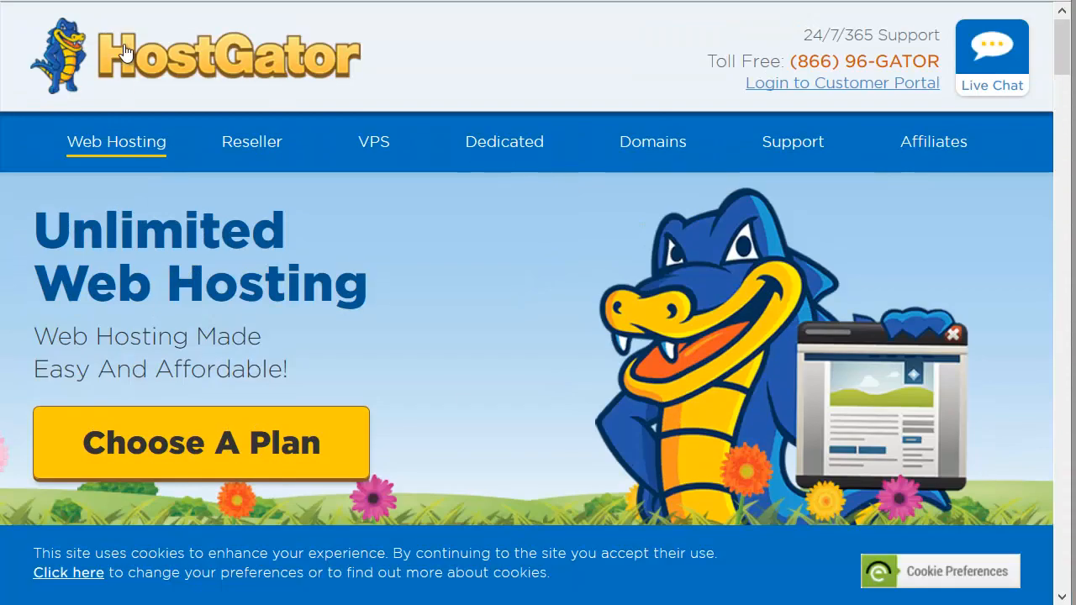
pyautogui.scroll(-8, 231, 134)
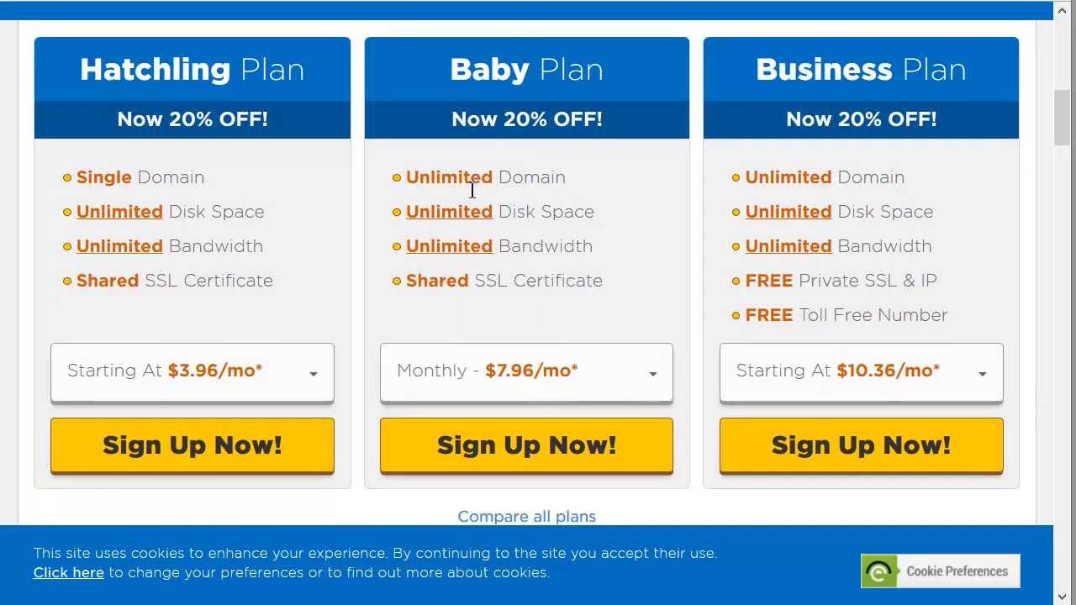
pyautogui.moveTo(472, 190); pyautogui.dragTo(605, 225)
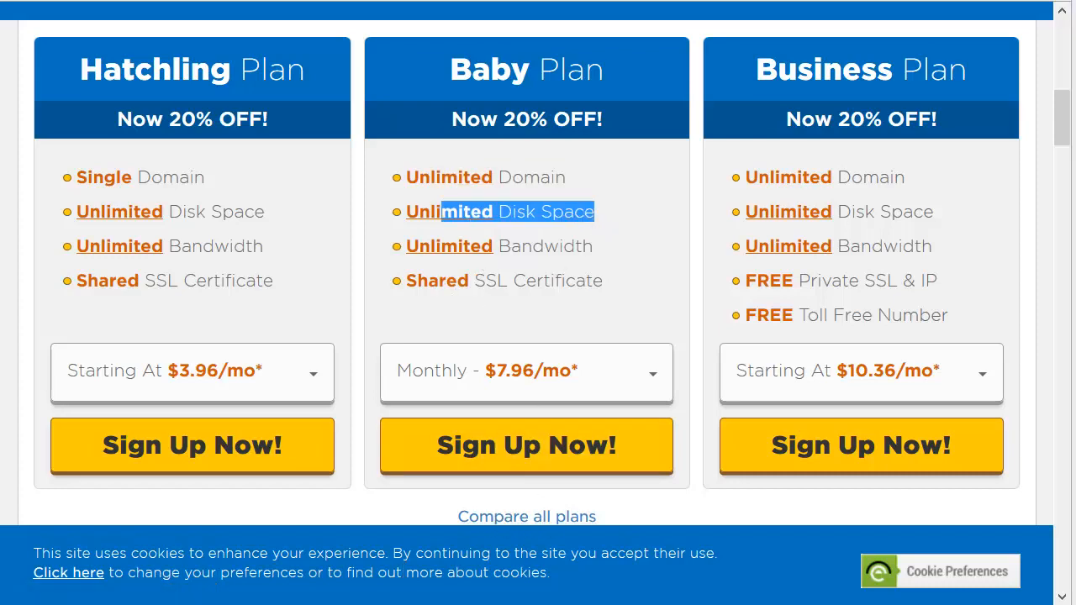
pyautogui.hotkey('alt', 'Tab')
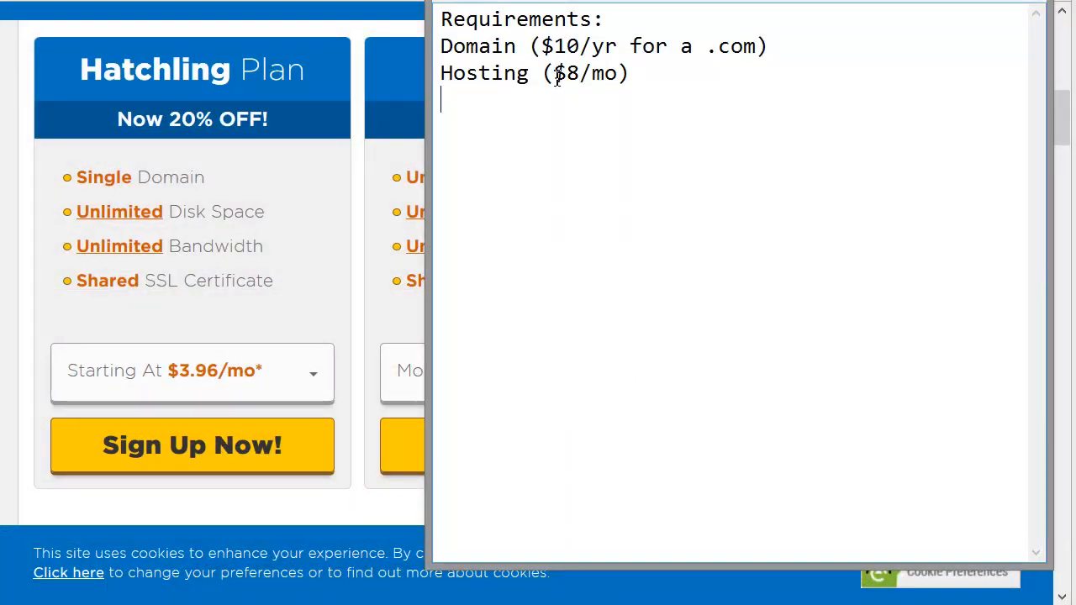
# Step: Add the item "Aweber account" below the Hosting item
pyautogui.press('Return')
pyautogui.write('Aweber ')
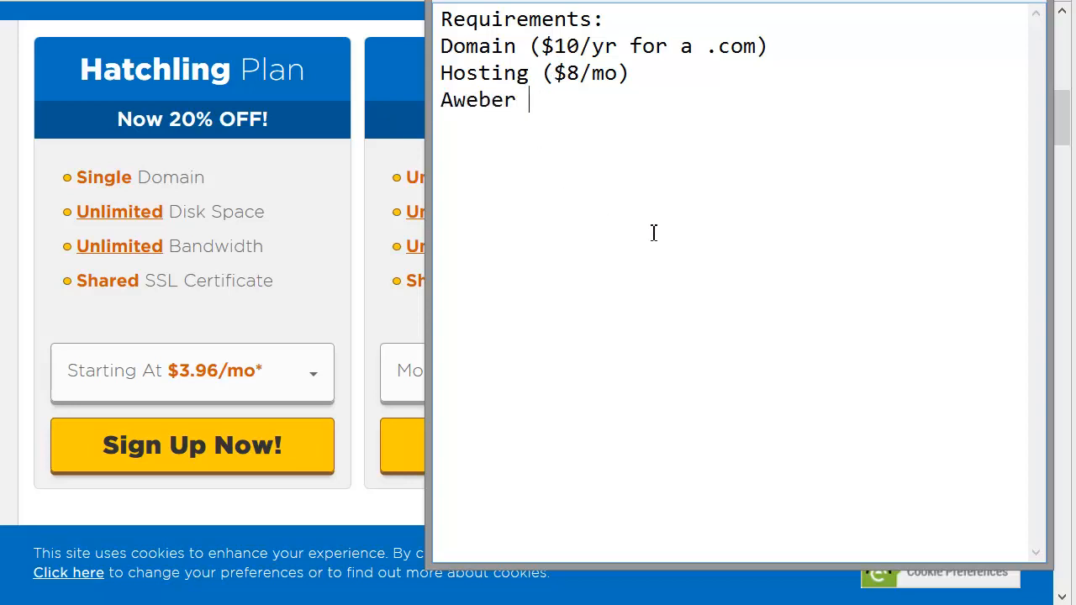
pyautogui.write('account')
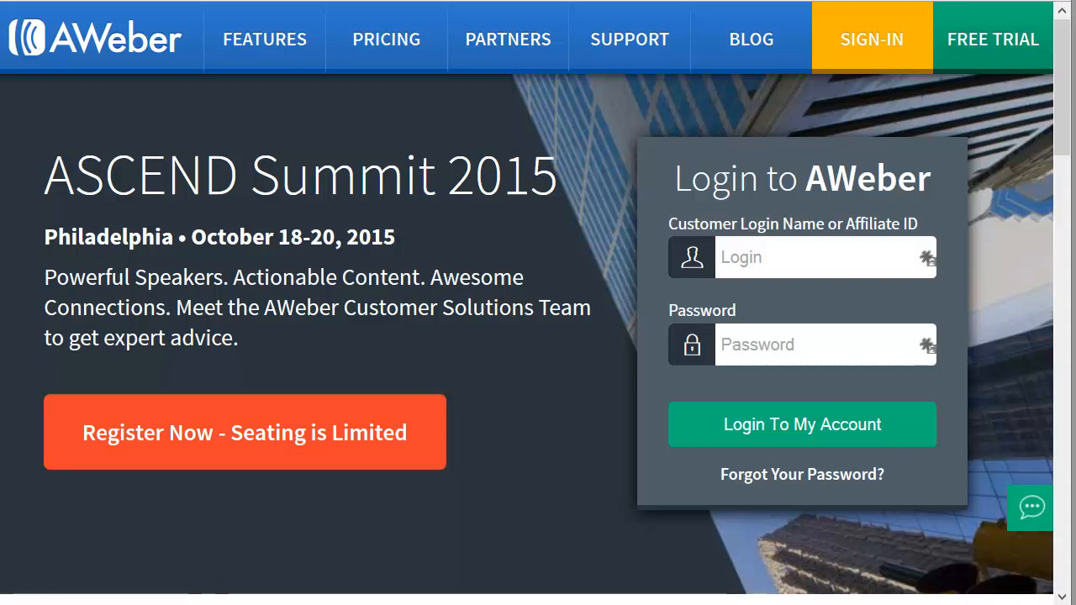
# Step: Append the cost note "(free for 30 days, $19/mo)" to the Aweber account item
pyautogui.hotkey('alt', 'Tab')
pyautogui.write('(')
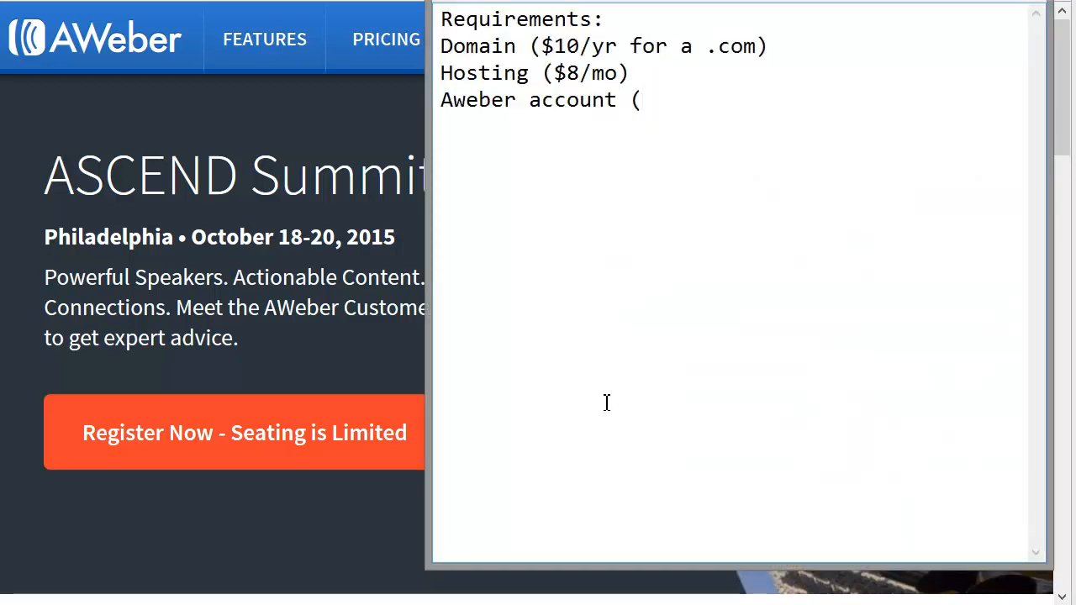
pyautogui.write('free for 30 days')
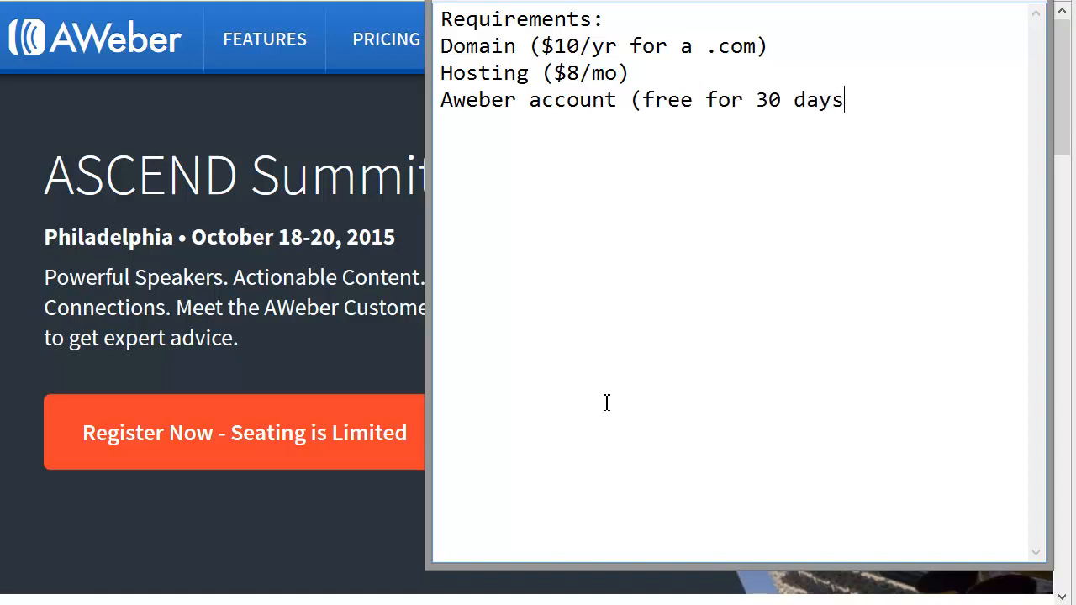
pyautogui.write(', $19/mo)')
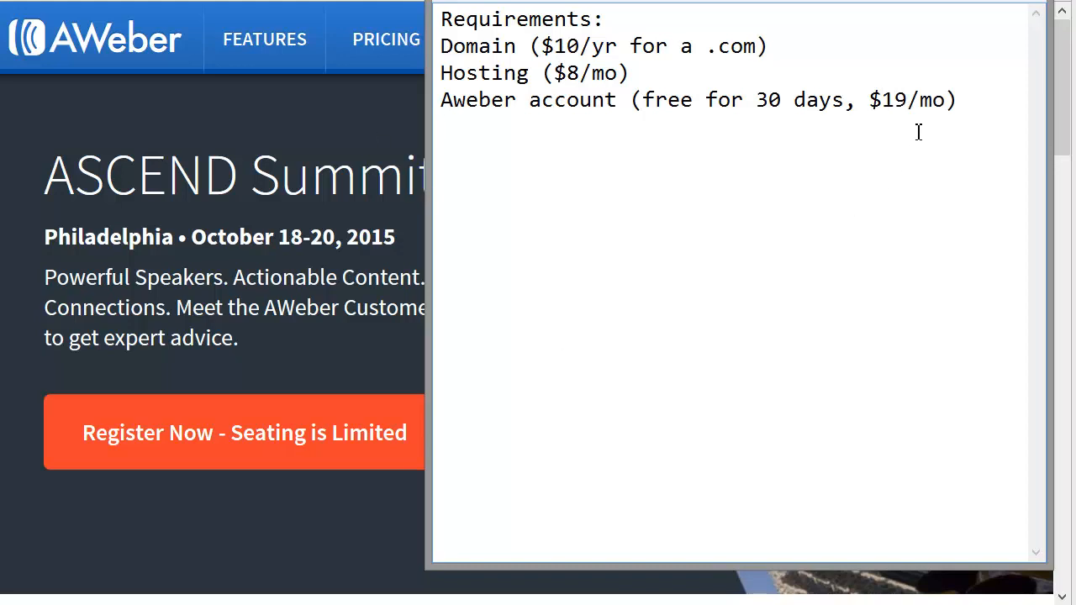
pyautogui.doubleClick(887, 100)
pyautogui.click(860, 125)
pyautogui.moveTo(631, 100); pyautogui.dragTo(828, 99)
# Step: Add the item "Freebie to give away (Free report, free video)" below the Aweber line
pyautogui.click(611, 121)
pyautogui.write('Freebie')
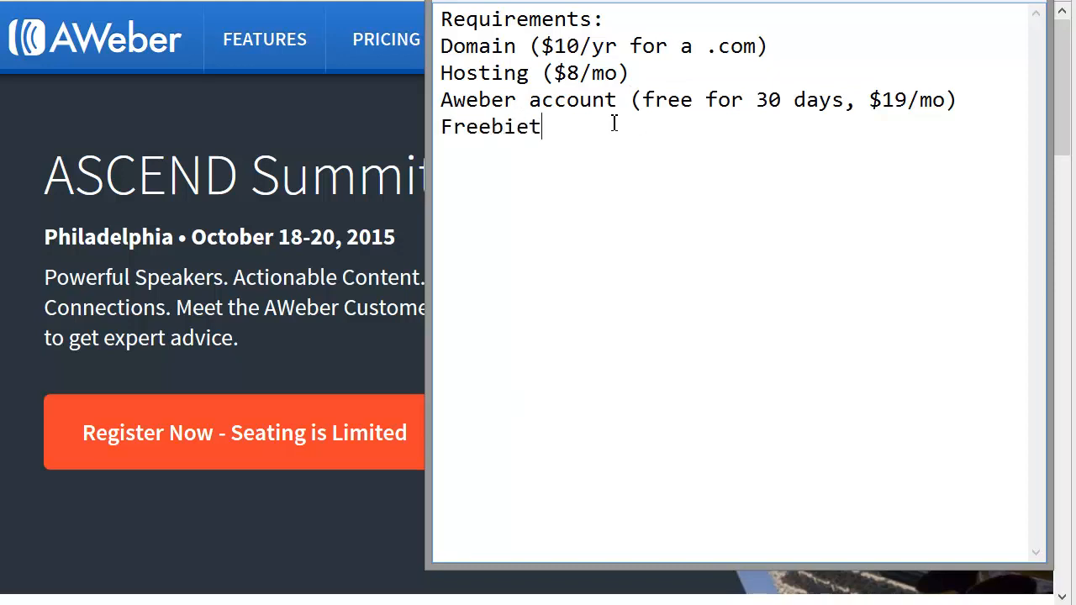
pyautogui.write(' to give away ')
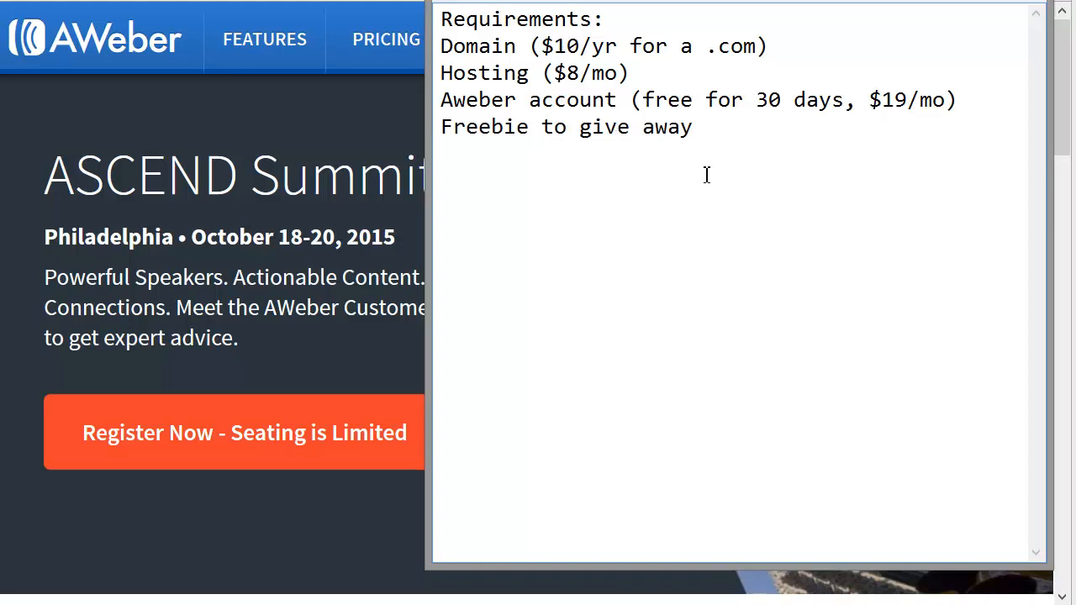
pyautogui.write('(Free report, ')
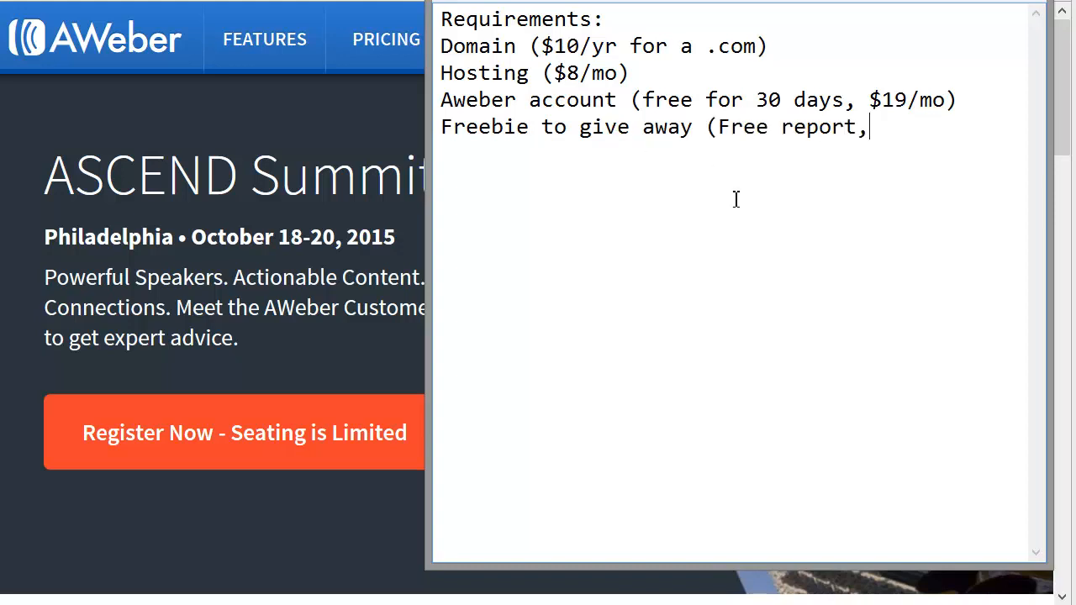
pyautogui.write('free video)')
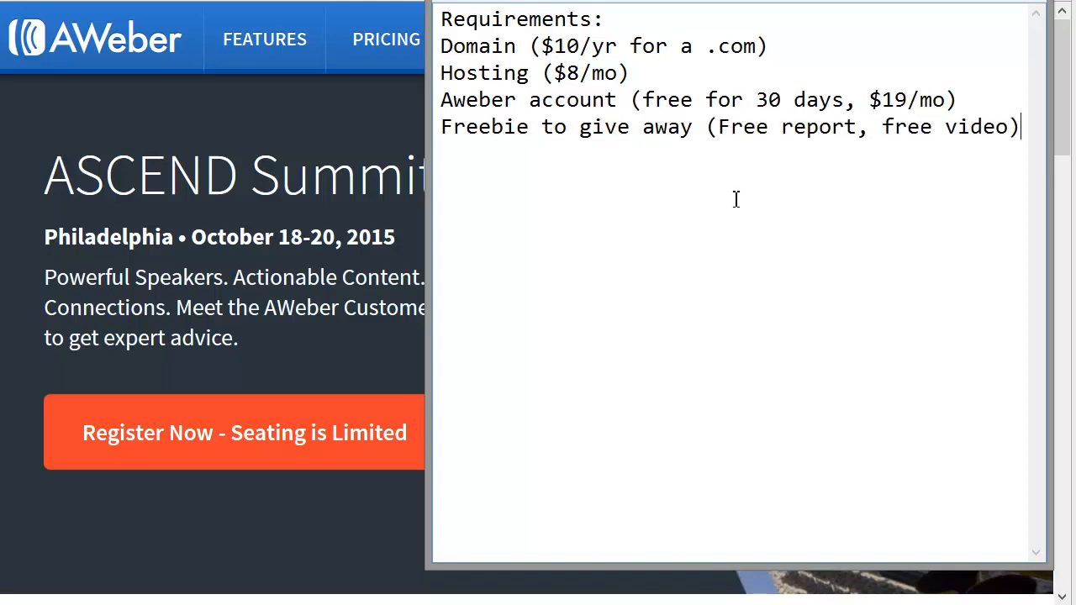
# Step: Add two indented sub-items under the freebie item: "make this yourself" and "buy a PLR product"
pyautogui.press('Tab')
pyautogui.write('make th')
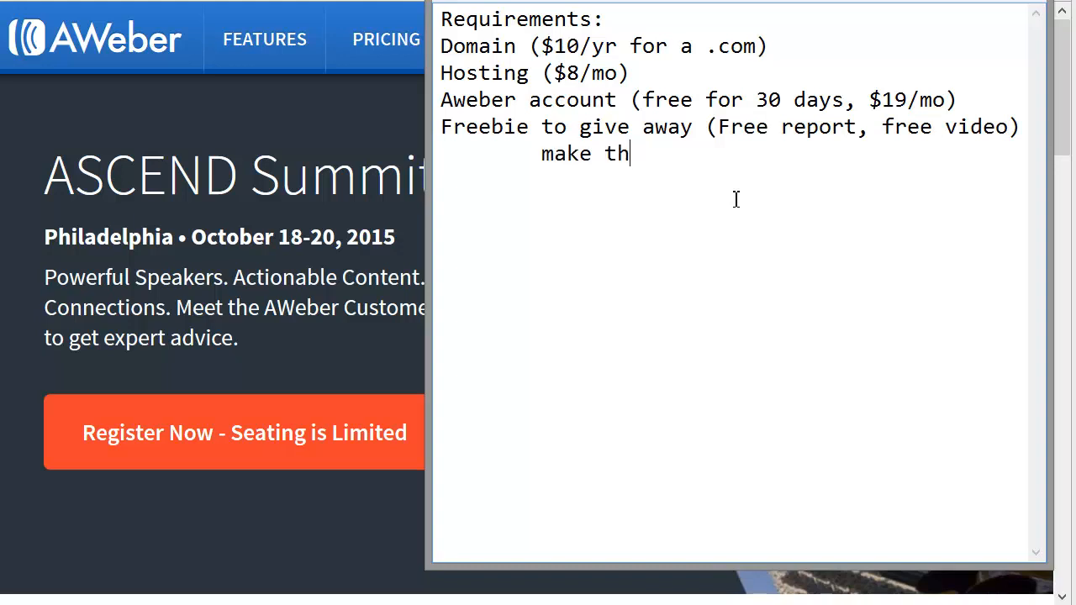
pyautogui.write('is yourself')
pyautogui.press('Return')
pyautogui.press('Tab')
pyautogui.write('b')
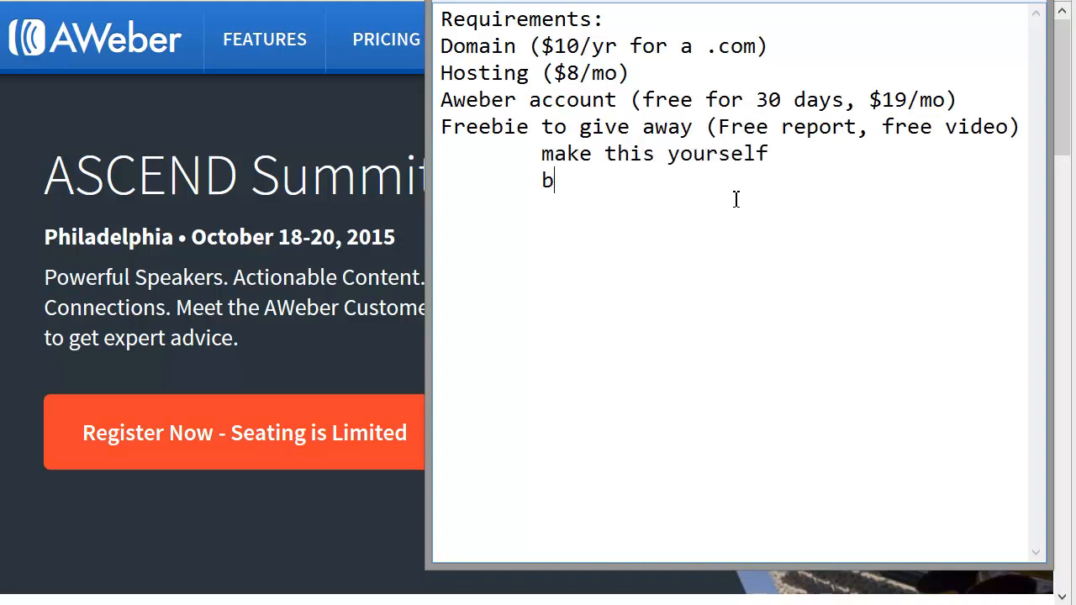
pyautogui.write('uy a PLR product')
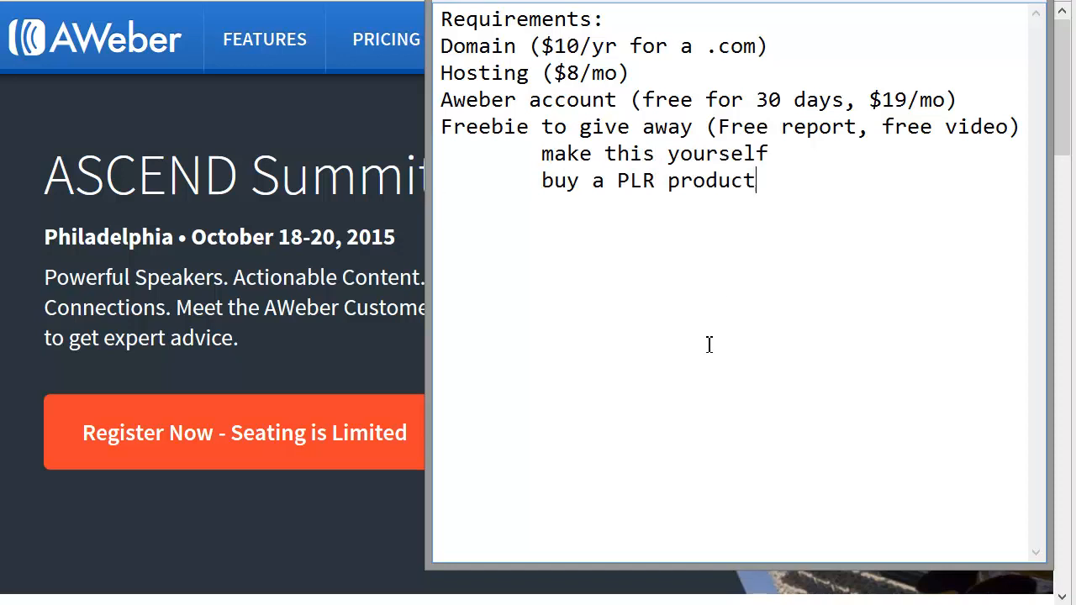
# Step: Add the item "Funnel page builder" with the indented sub-item "FunnelKit" beneath it
pyautogui.click(588, 243)
pyautogui.click(775, 229)
pyautogui.write('Funnel page builder')
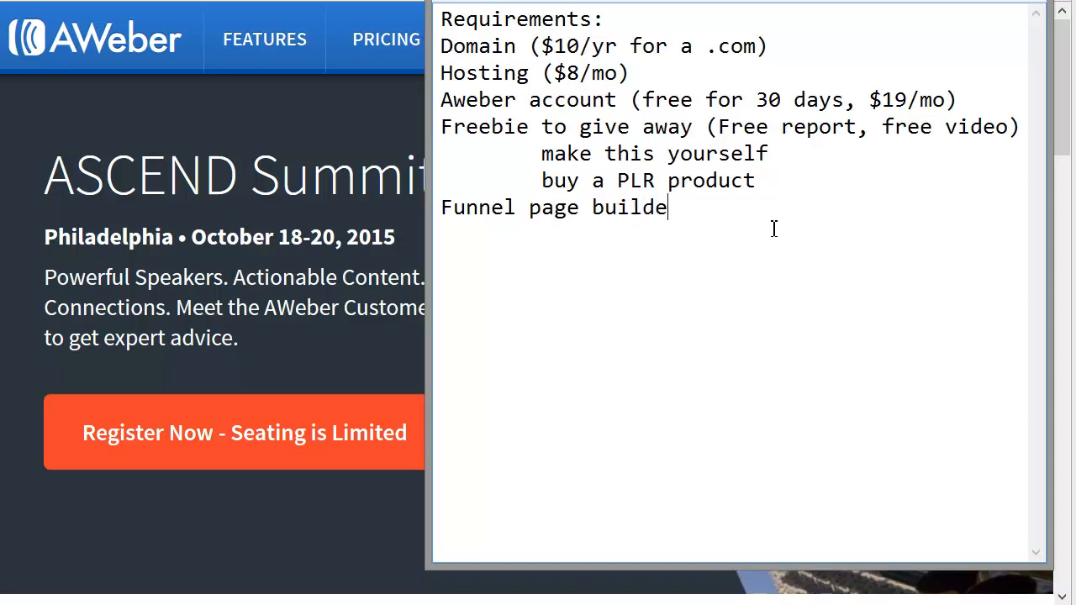
pyautogui.press('Return')
pyautogui.press('Tab')
pyautogui.press('Return')
pyautogui.press('Tab')
pyautogui.write('FunnelKit')
pyautogui.press('Return')
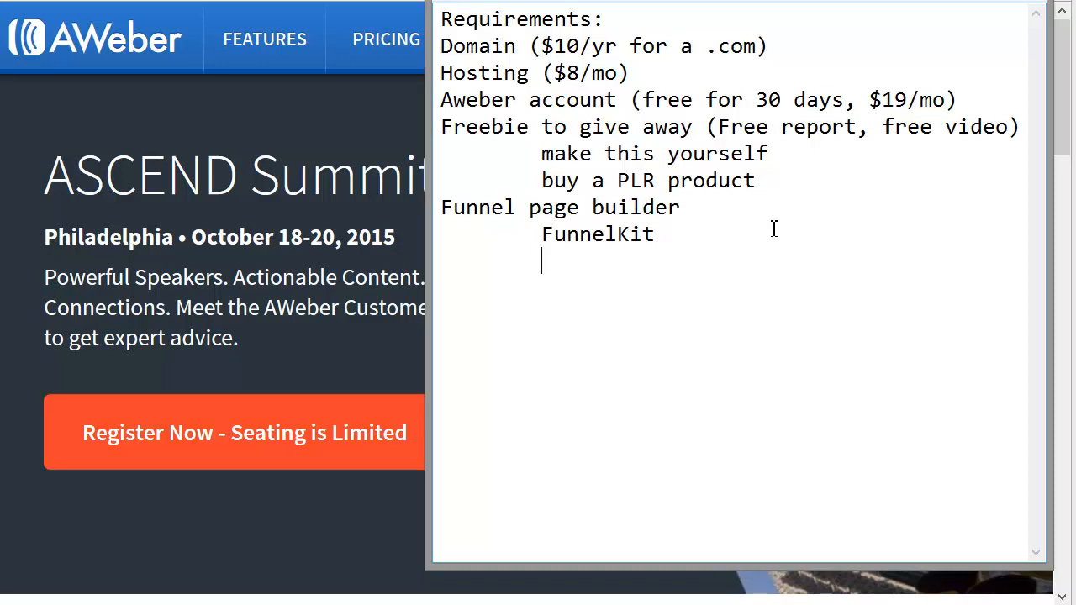
# Step: Append the prices "($17 $27)" to the FunnelKit sub-item
pyautogui.click(710, 236)
pyautogui.write('($17 $27')
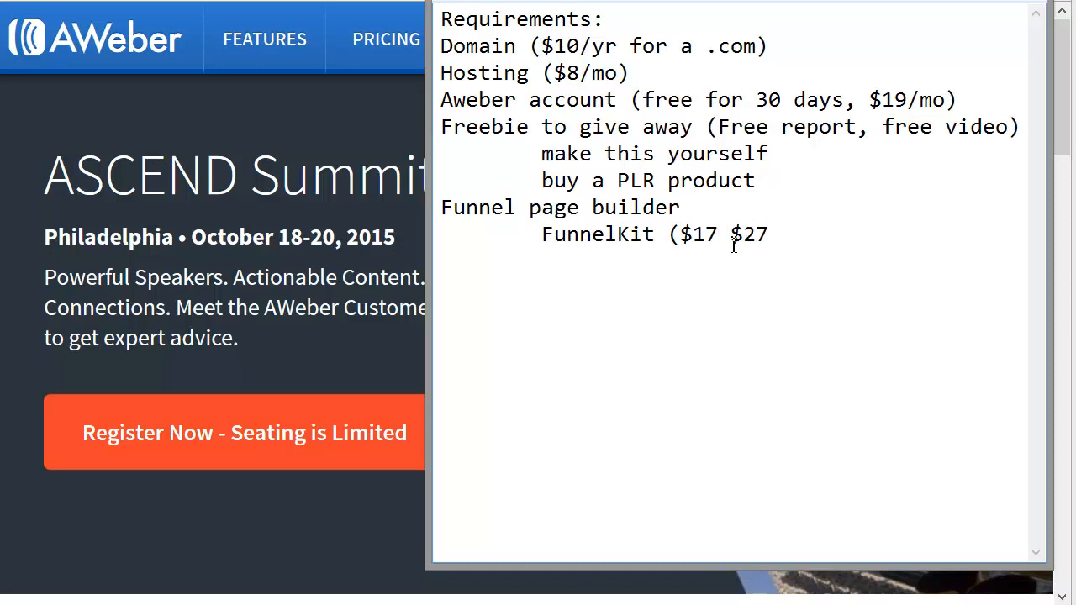
pyautogui.write(')')
# Step: Add "InstaBuilder" as an indented sub-item below FunnelKit
pyautogui.press('Return')
pyautogui.press('Tab')
pyautogui.write('Inda')
pyautogui.press('BackSpace')
pyautogui.press('BackSpace')
pyautogui.write('stab')
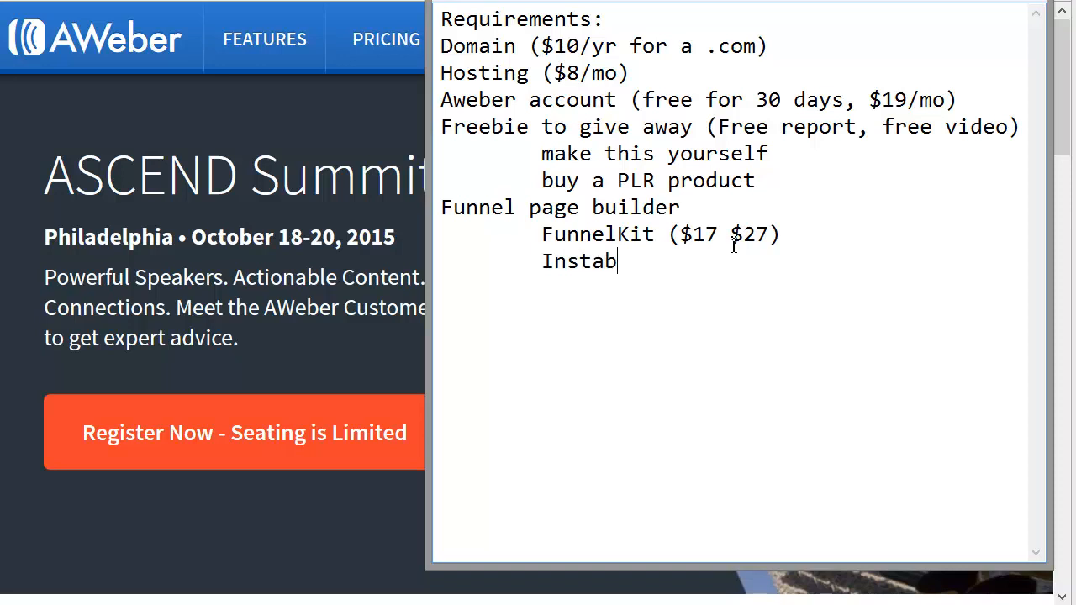
pyautogui.press('BackSpace')
pyautogui.write('Builder')
# Step: Add "OpimizePress" as an indented sub-item below InstaBuilder
pyautogui.press('Return')
pyautogui.press('Tab')
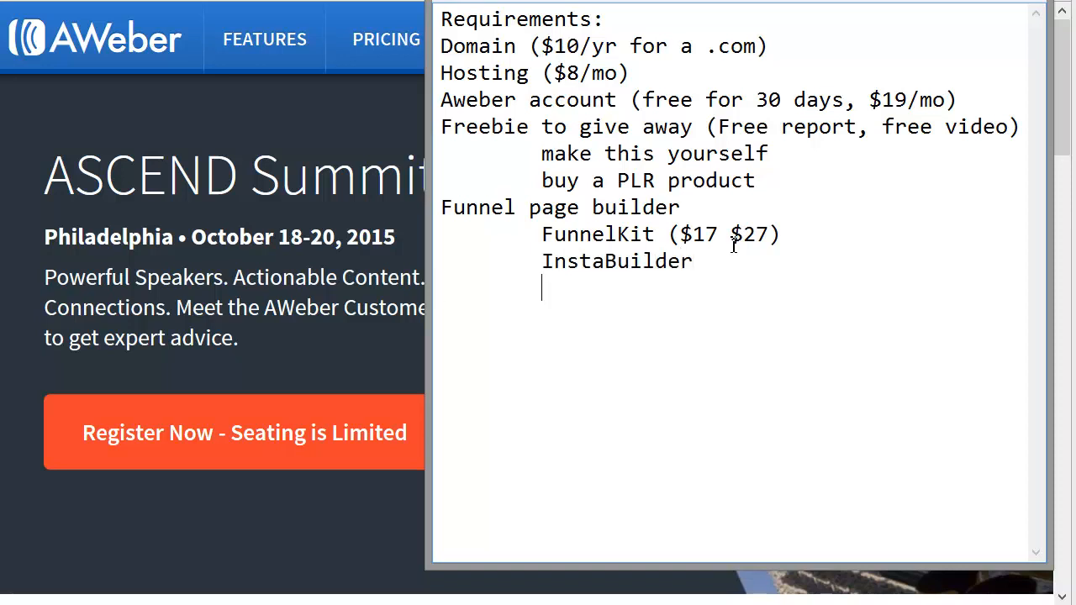
pyautogui.write('OpimizePR')
pyautogui.press('BackSpace')
pyautogui.press('BackSpace')
pyautogui.press('BackSpace')
pyautogui.write('ress')
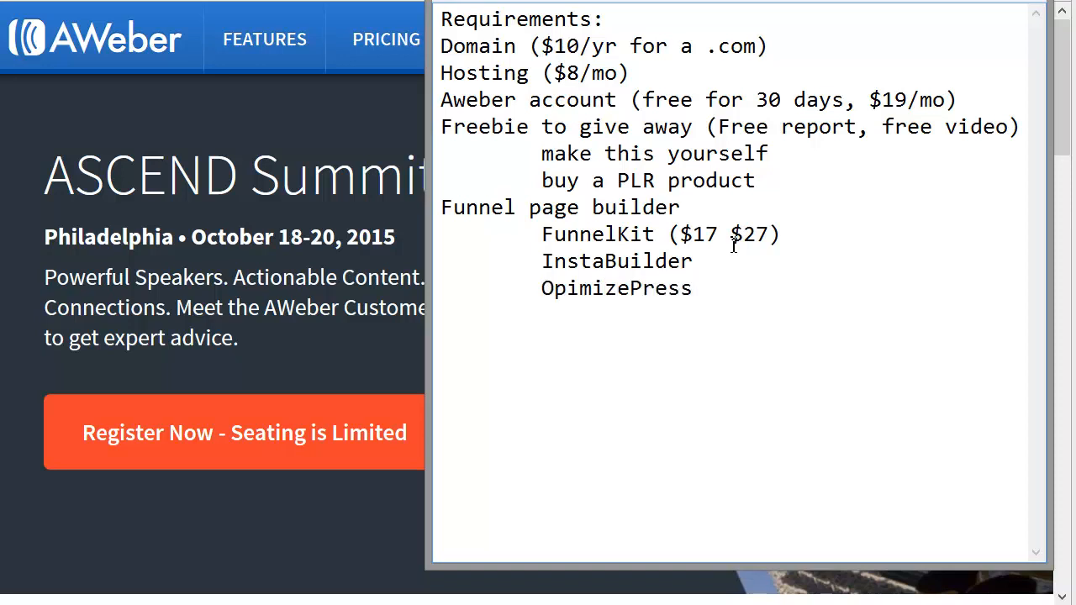
pyautogui.write(' ($97 $297)')
# Step: Append the prices "($97 $297)" to the OpimizePress sub-item and list "LeadPages" beneath it
pyautogui.press('Return')
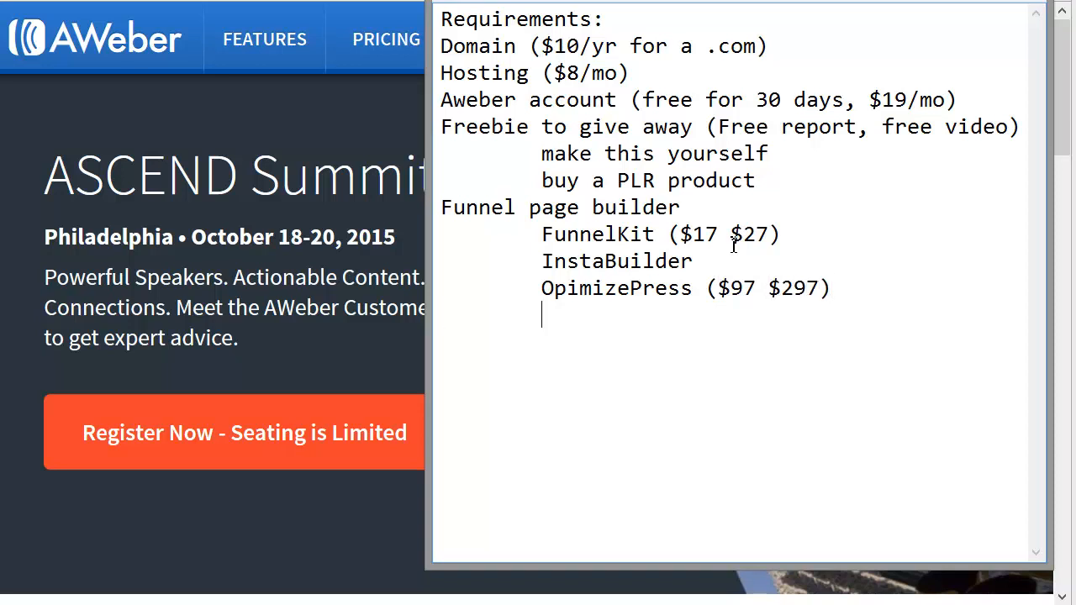
pyautogui.write('LeadPages')
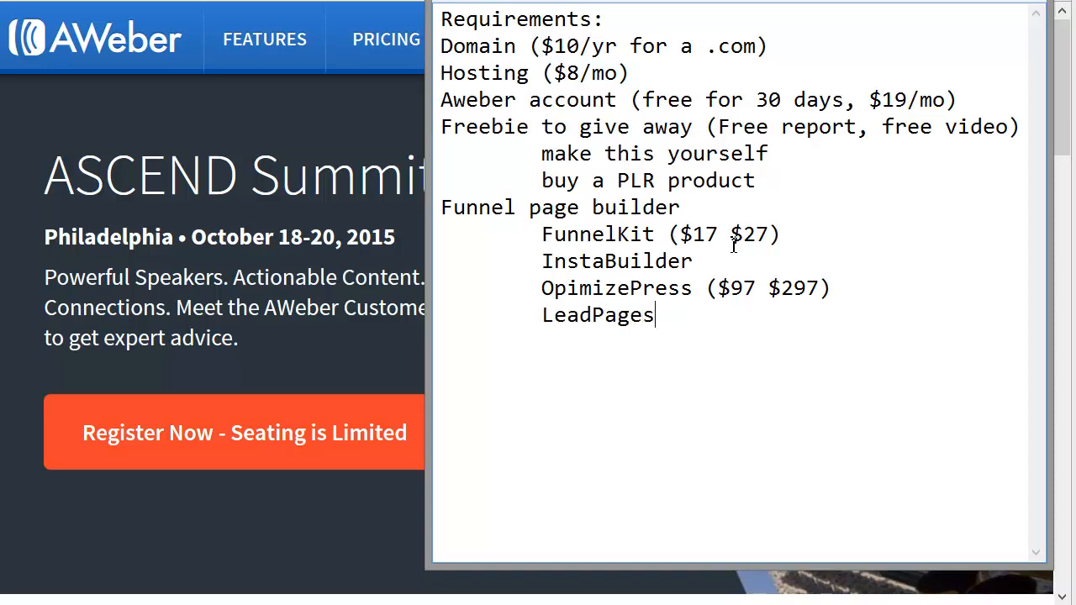
# Step: Append the price "($47/mo)" to the LeadPages sub-item in the requirements list
pyautogui.moveTo(832, 289); pyautogui.dragTo(698, 287)
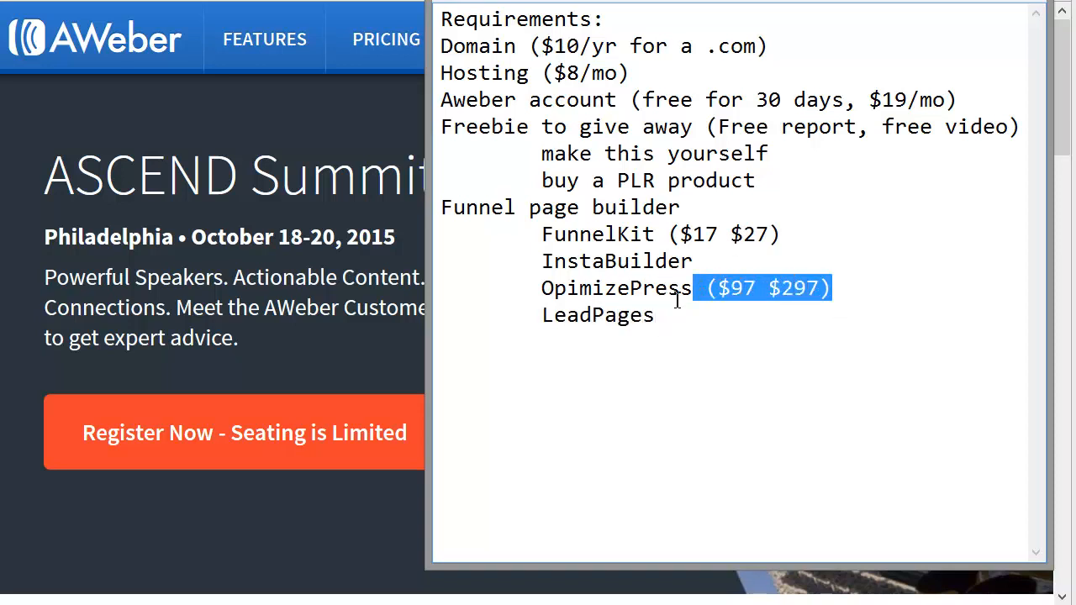
pyautogui.click(678, 323)
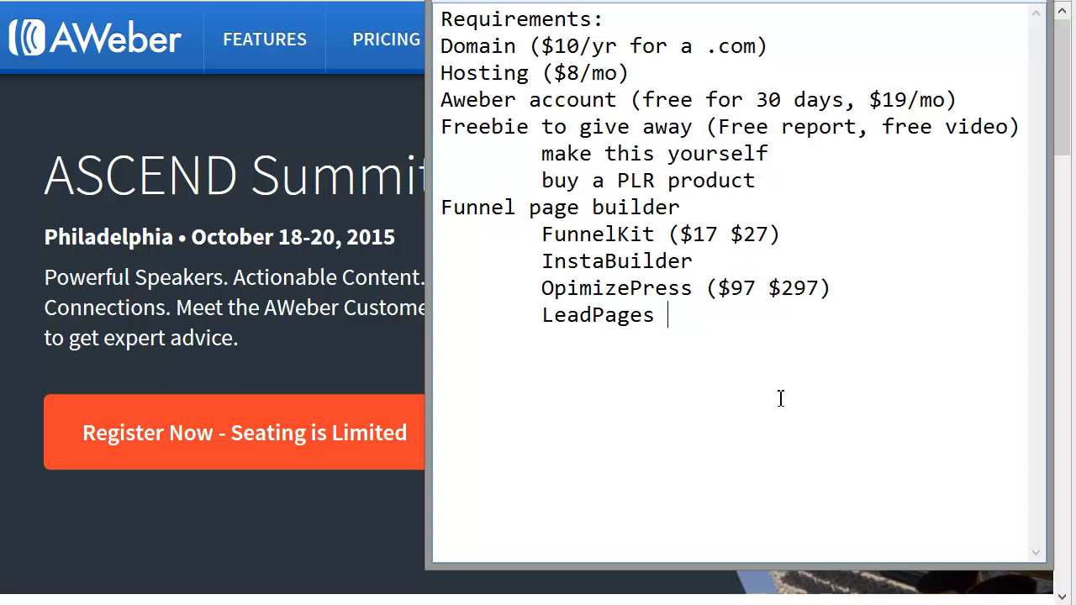
pyautogui.write('($47/mo)')
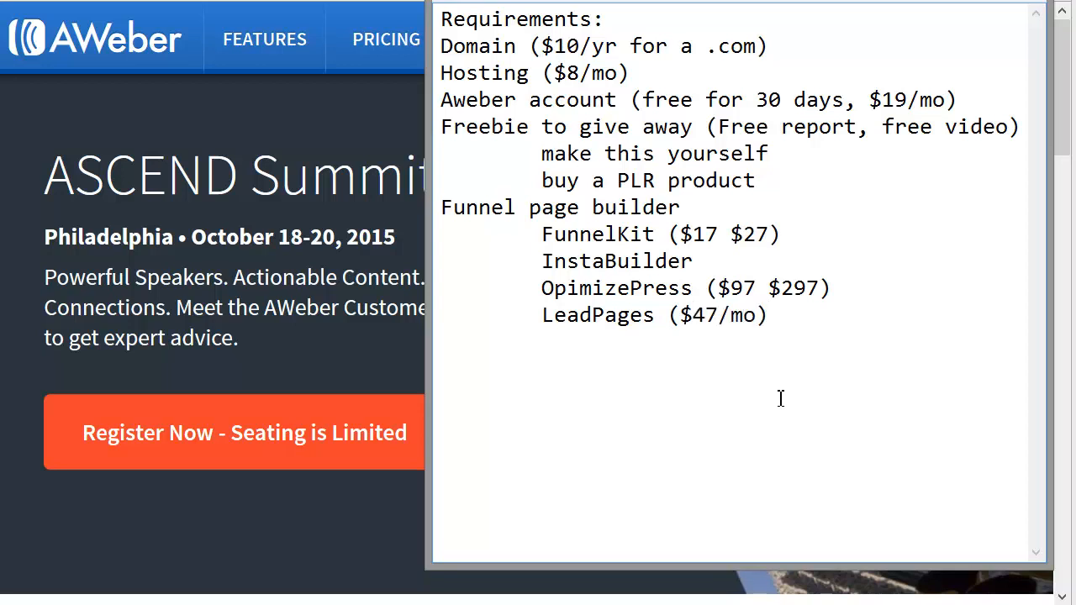
# Step: Switch to the web browser, search for "leadpages" in a new tab and open the LeadPages website
pyautogui.click(269, 86)
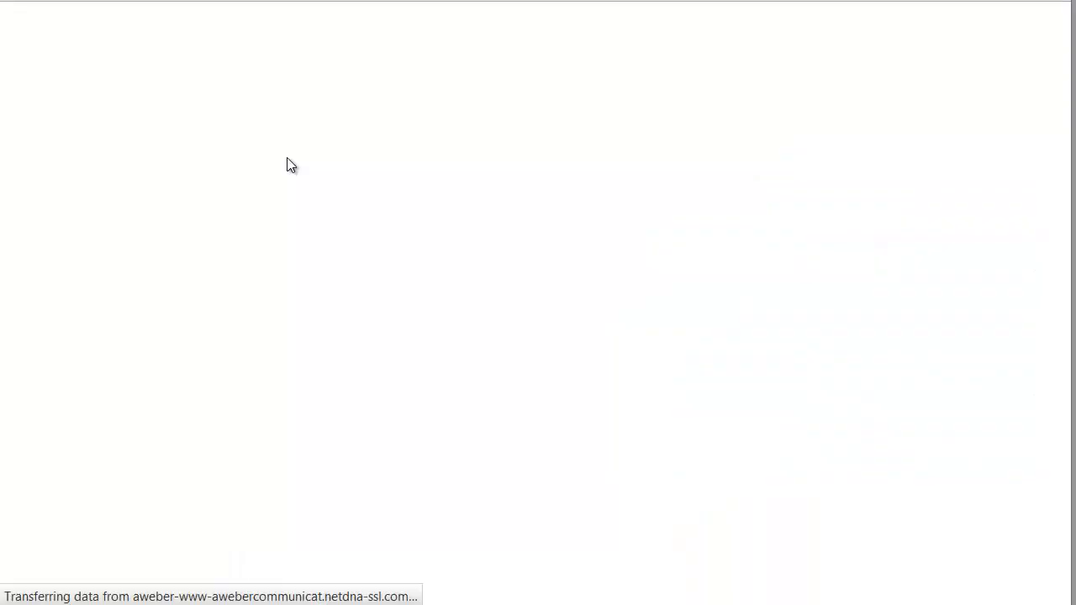
pyautogui.hotkey('ctrl', 't')
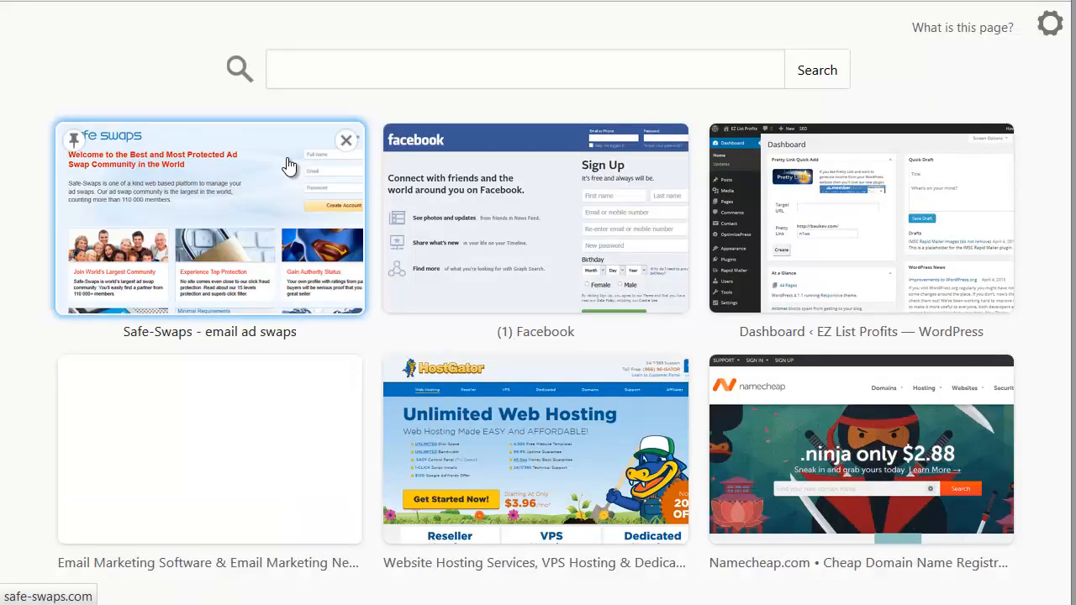
pyautogui.click(287, 166)
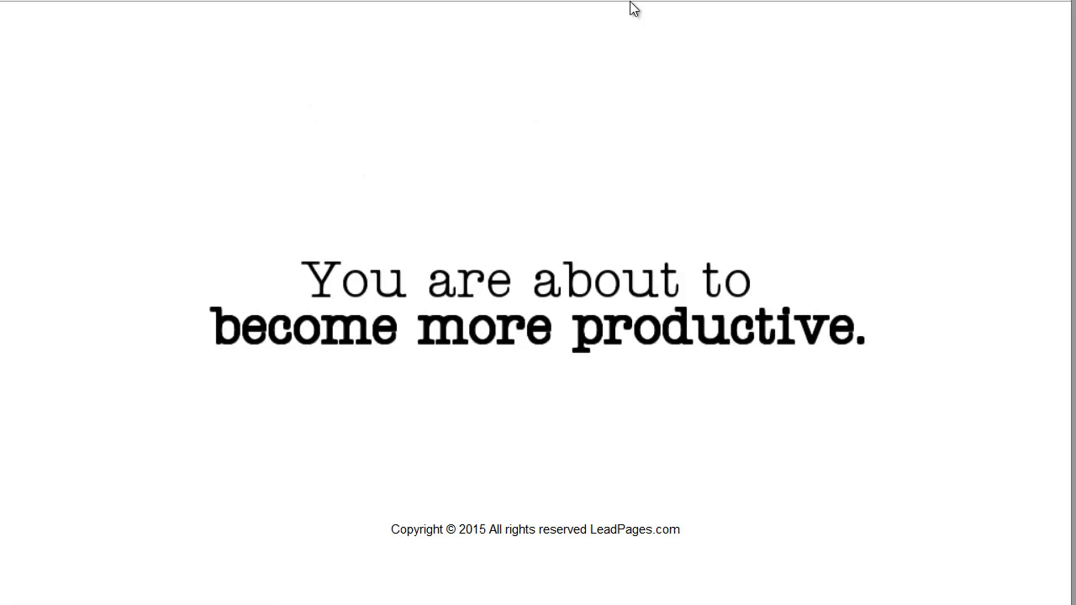
pyautogui.write('leadpages')
pyautogui.press('Return')
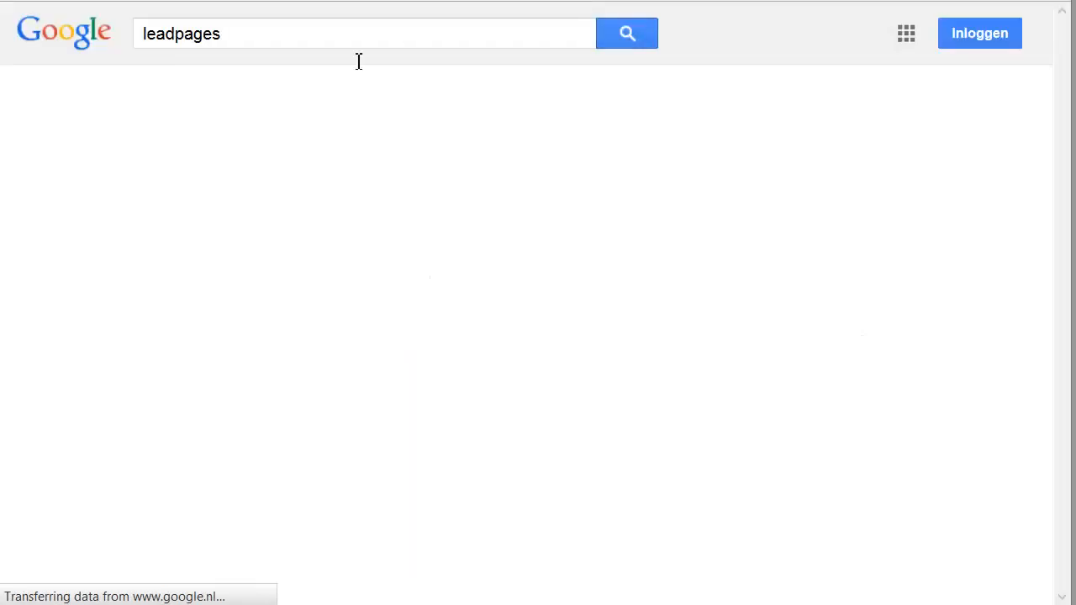
pyautogui.click(269, 293)
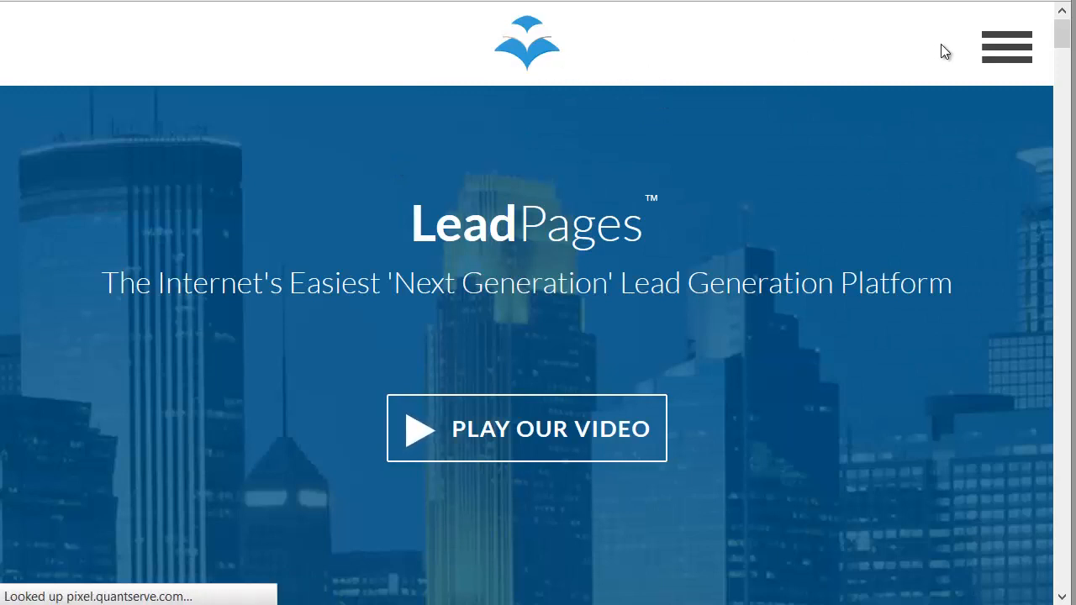
# Step: Go from the LeadPages home page to its pricing page
pyautogui.click(1001, 47)
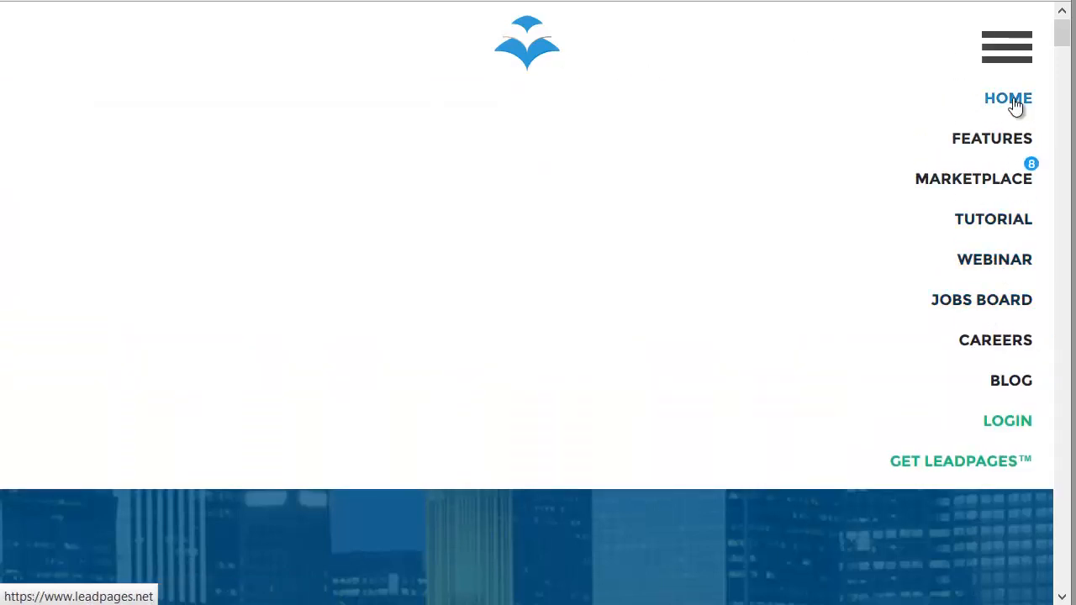
pyautogui.scroll(-5, 894, 204)
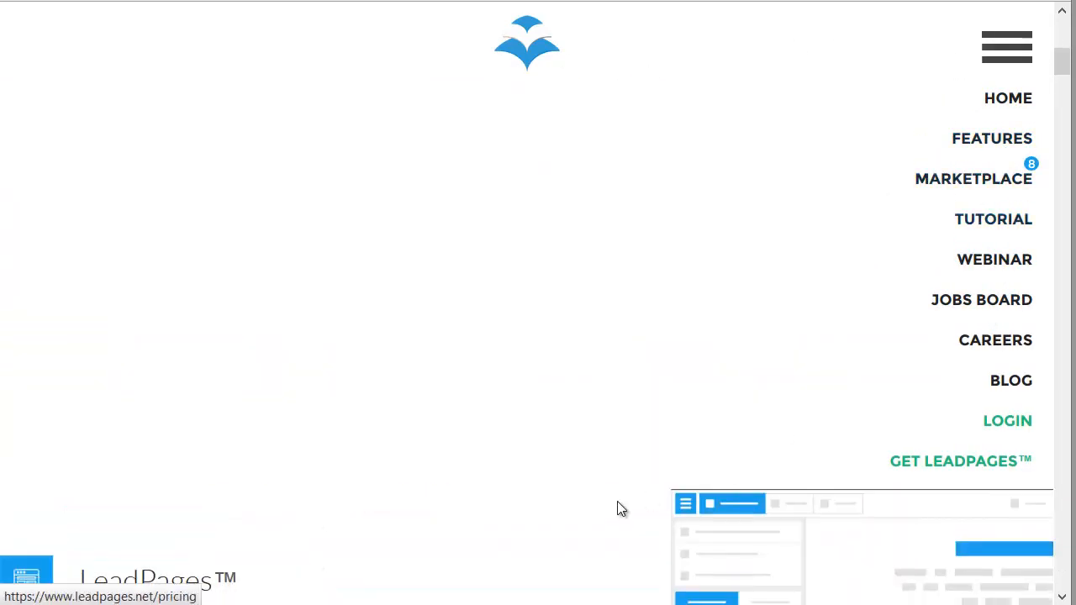
pyautogui.click(1009, 52)
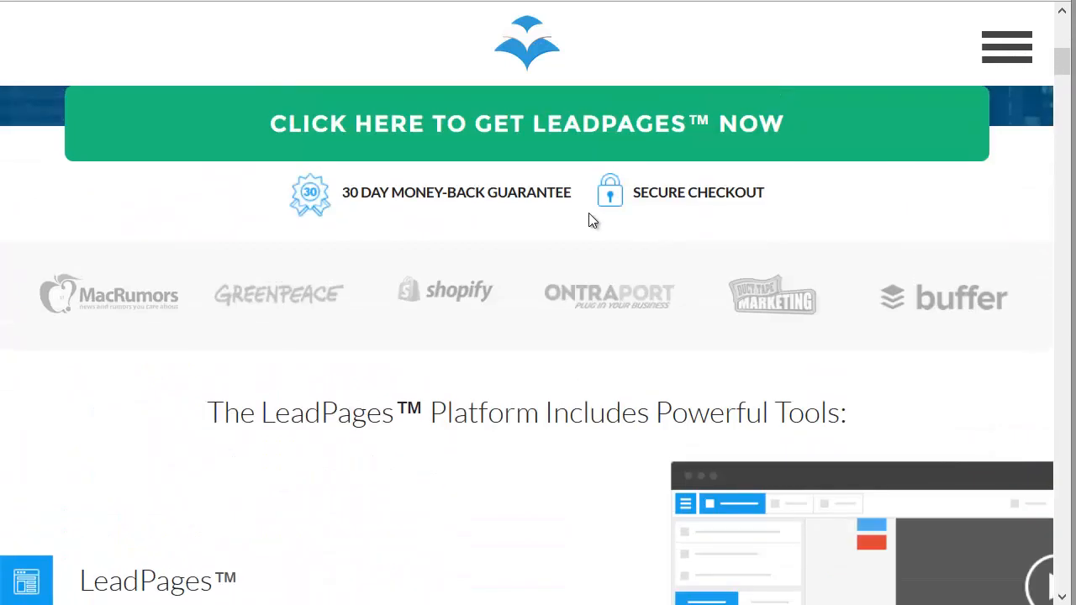
pyautogui.click(452, 173)
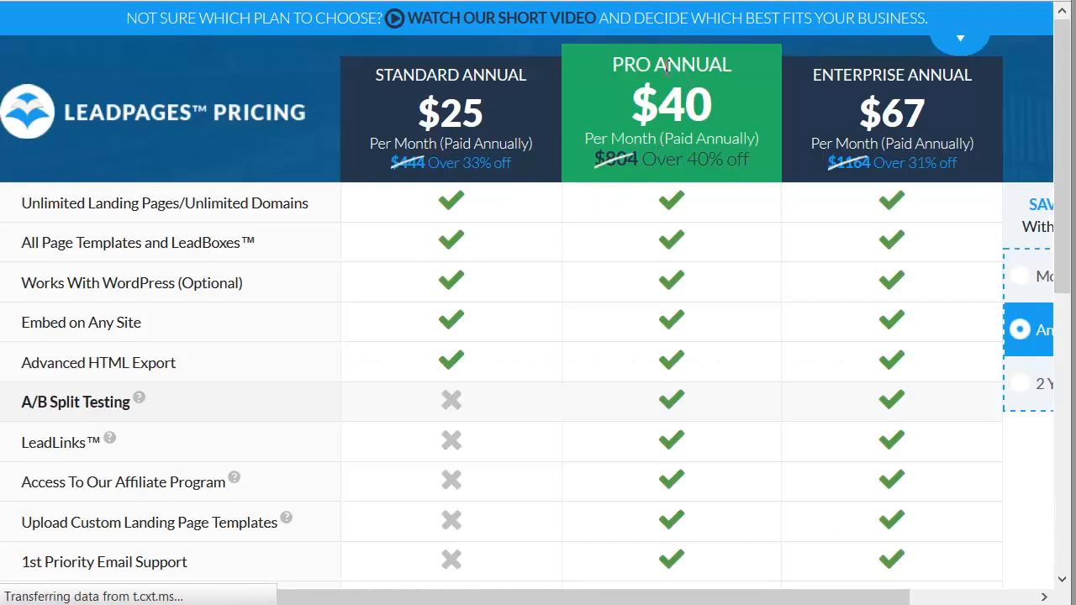
# Step: Look through the LeadPages plan comparison and switch the displayed pricing to monthly billing
pyautogui.scroll(-3, 633, 143)
pyautogui.scroll(-5, 632, 143)
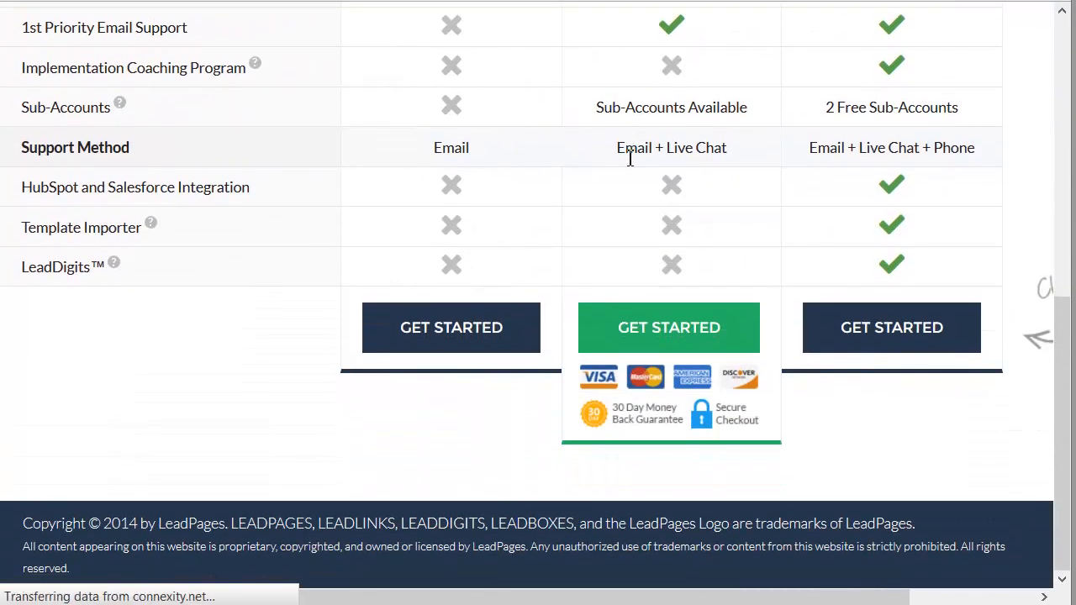
pyautogui.scroll(8, 630, 158)
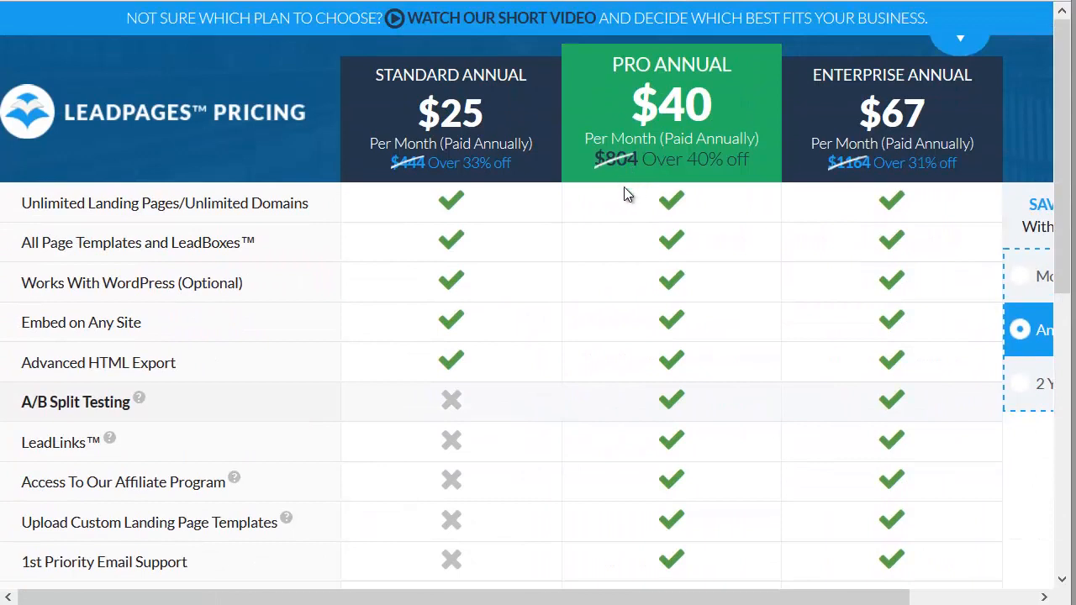
pyautogui.click(1019, 280)
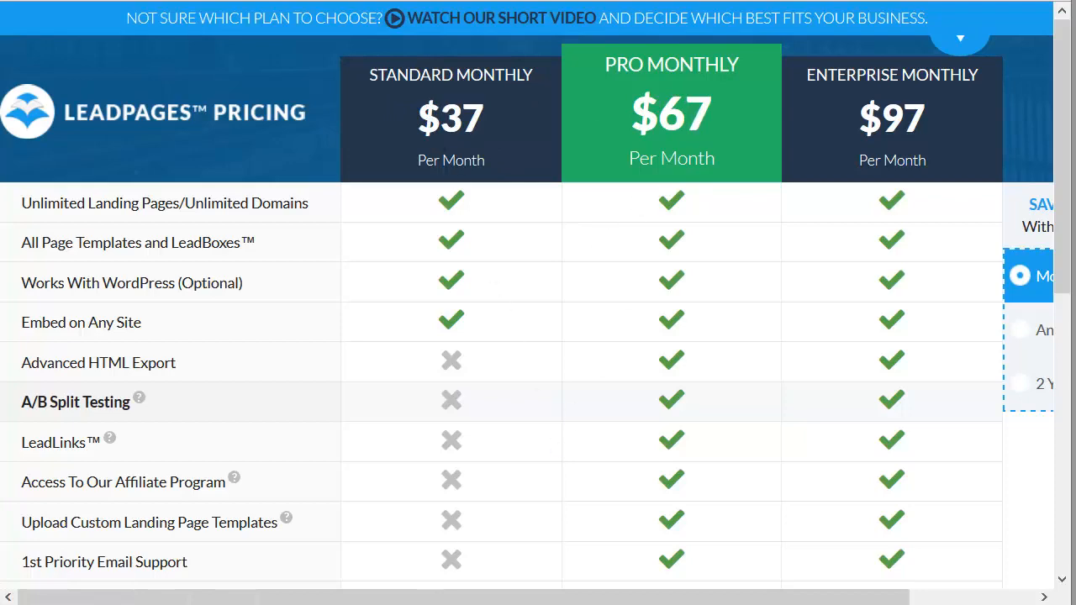
pyautogui.moveTo(419, 118); pyautogui.dragTo(440, 118)
# Step: Return to the requirements notes and change the LeadPages price to $67/mo
pyautogui.hotkey('alt', 'Tab')
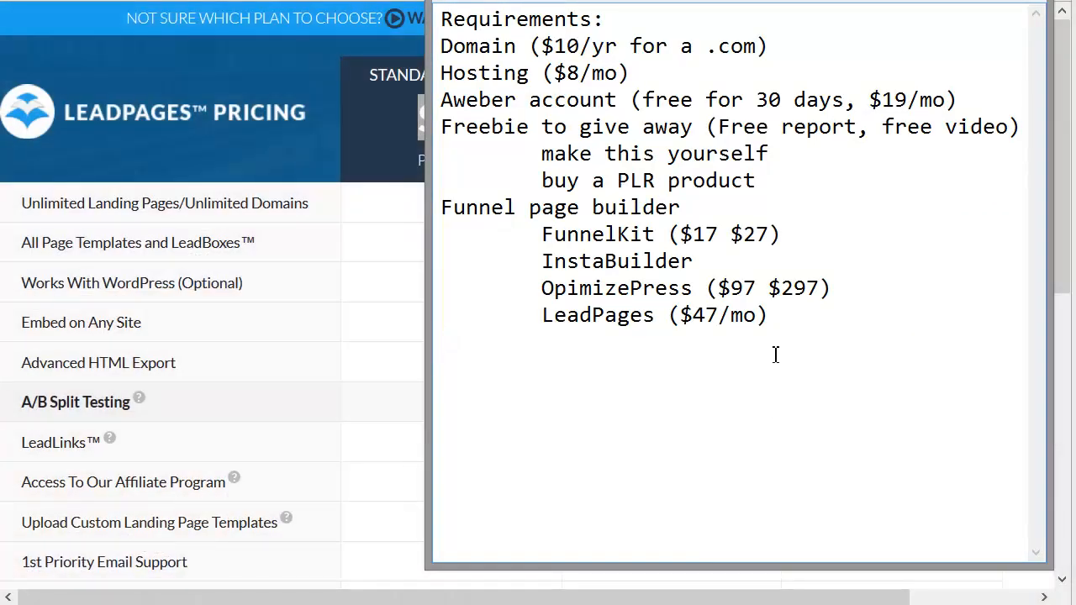
pyautogui.click(696, 316)
pyautogui.moveTo(695, 316); pyautogui.dragTo(708, 324)
pyautogui.write('6')
pyautogui.click(706, 341)
# Step: Switch back to the LeadPages pricing page and compare the features of the monthly plans
pyautogui.click(270, 337)
pyautogui.moveTo(105, 402); pyautogui.dragTo(798, 394)
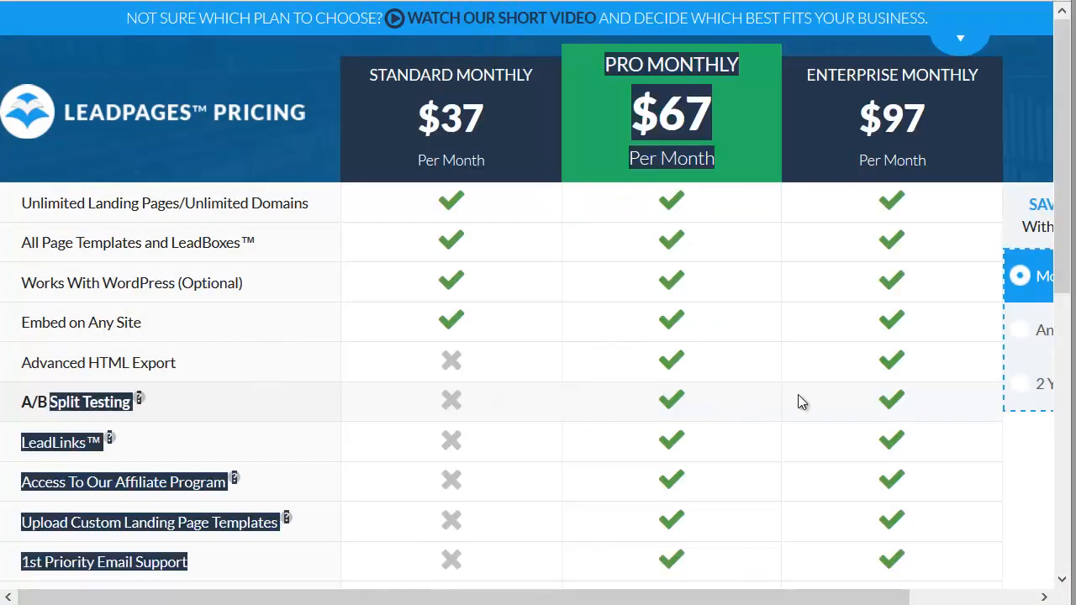
pyautogui.click(705, 381)
pyautogui.scroll(-3, 680, 377)
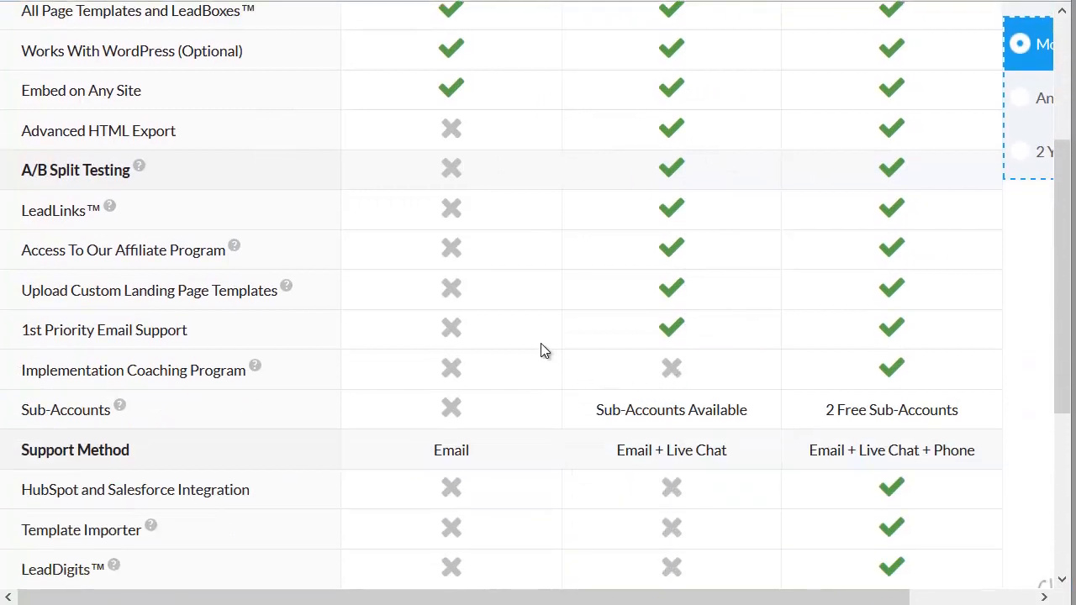
pyautogui.scroll(3, 517, 341)
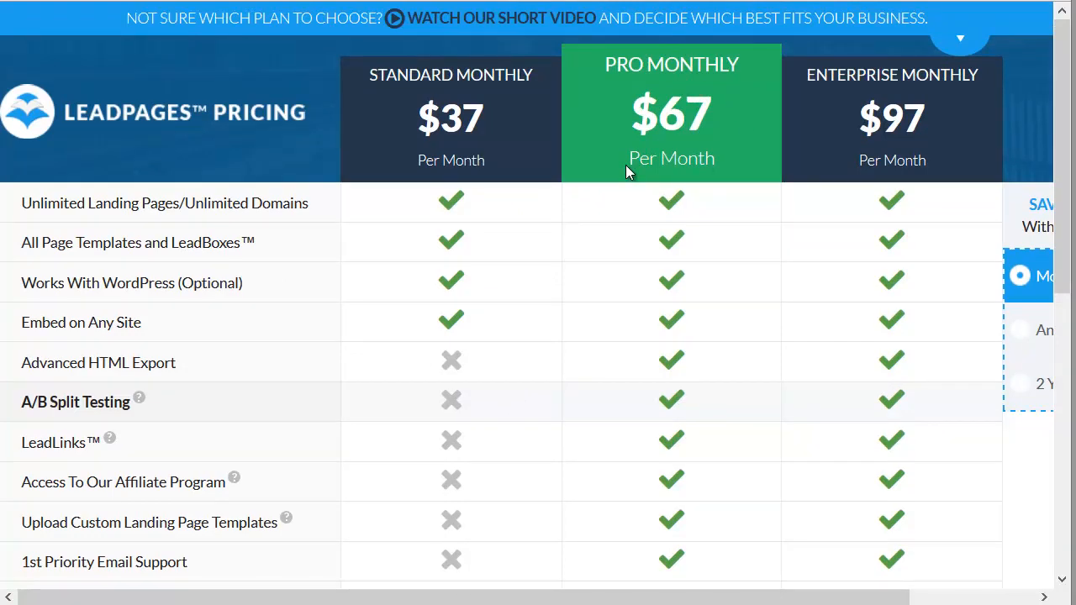
# Step: Go back to the requirements notes and highlight the FunnelKit line with its prices
pyautogui.hotkey('alt', 'Tab')
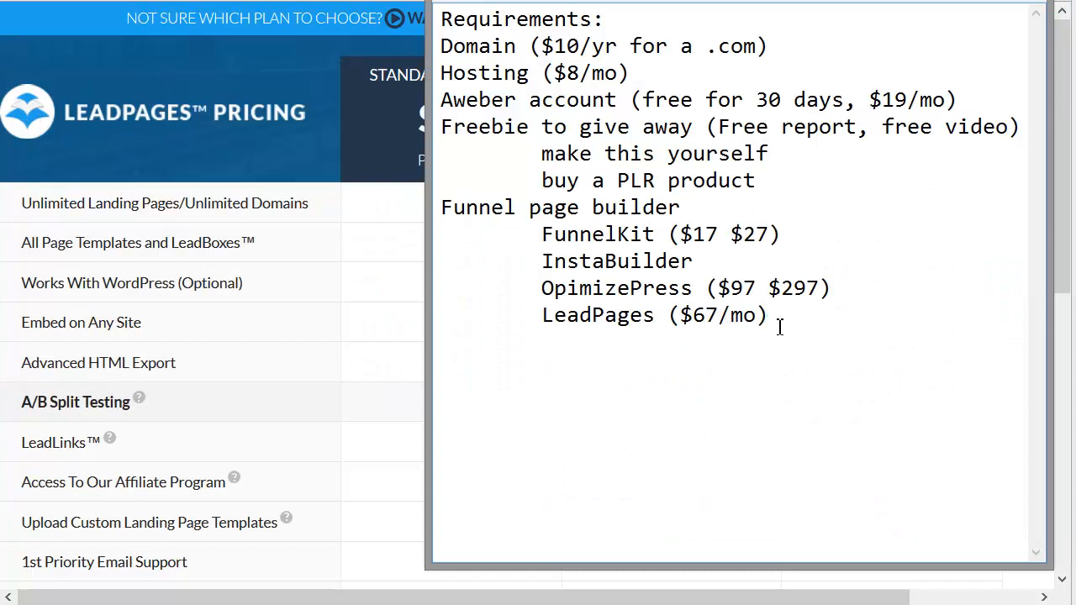
pyautogui.moveTo(746, 264); pyautogui.dragTo(830, 227)
pyautogui.doubleClick(545, 236)
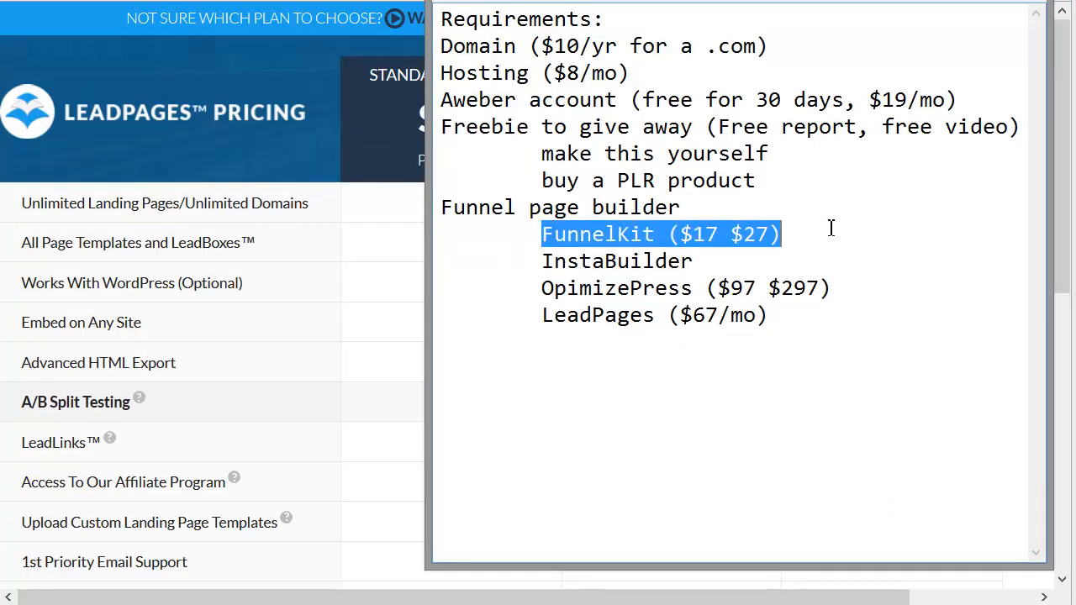
# Step: Start a new section titled "Squeeze Page" below the funnel page builder list, separated by a blank line
pyautogui.click(762, 346)
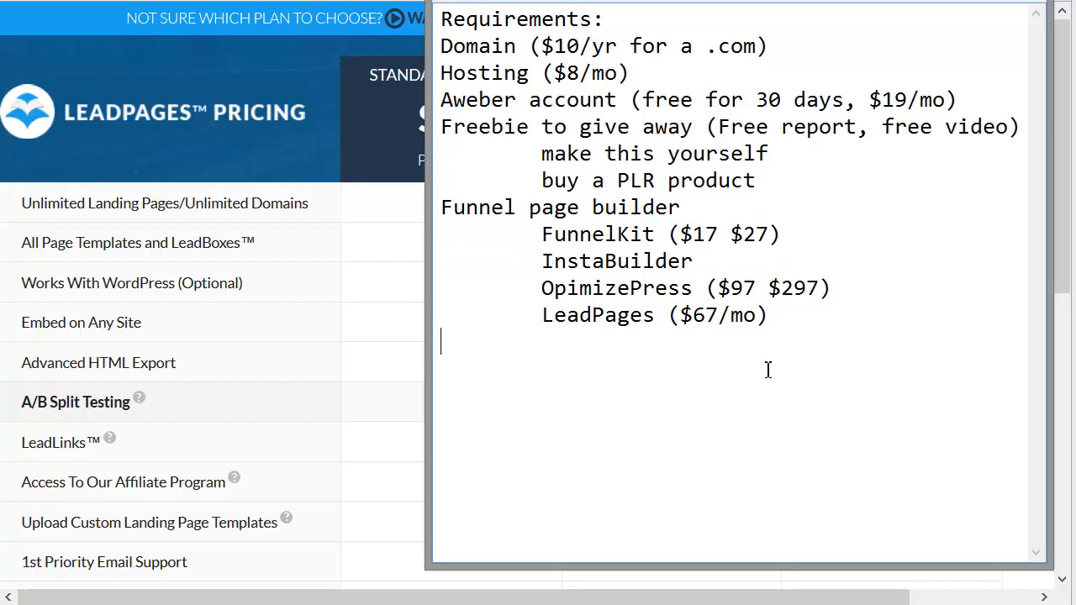
pyautogui.press('Return')
pyautogui.write('Squeze')
pyautogui.press('BackSpace')
pyautogui.press('BackSpace')
pyautogui.write('e P')
pyautogui.press('BackSpace')
pyautogui.press('BackSpace')
pyautogui.press('BackSpace')
pyautogui.press('BackSpace')
pyautogui.write('ez')
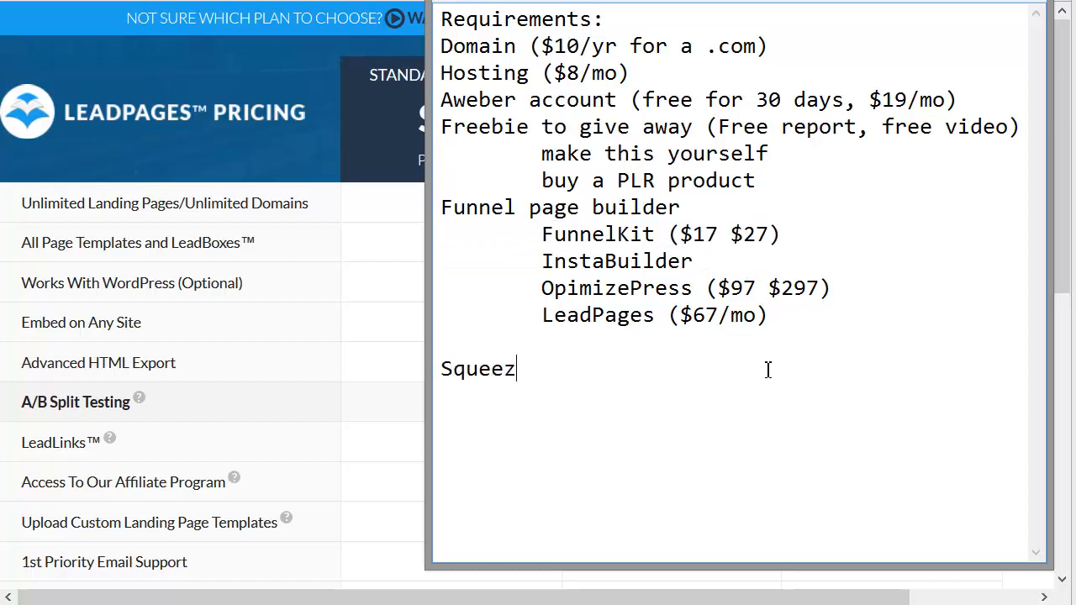
pyautogui.write('e Page')
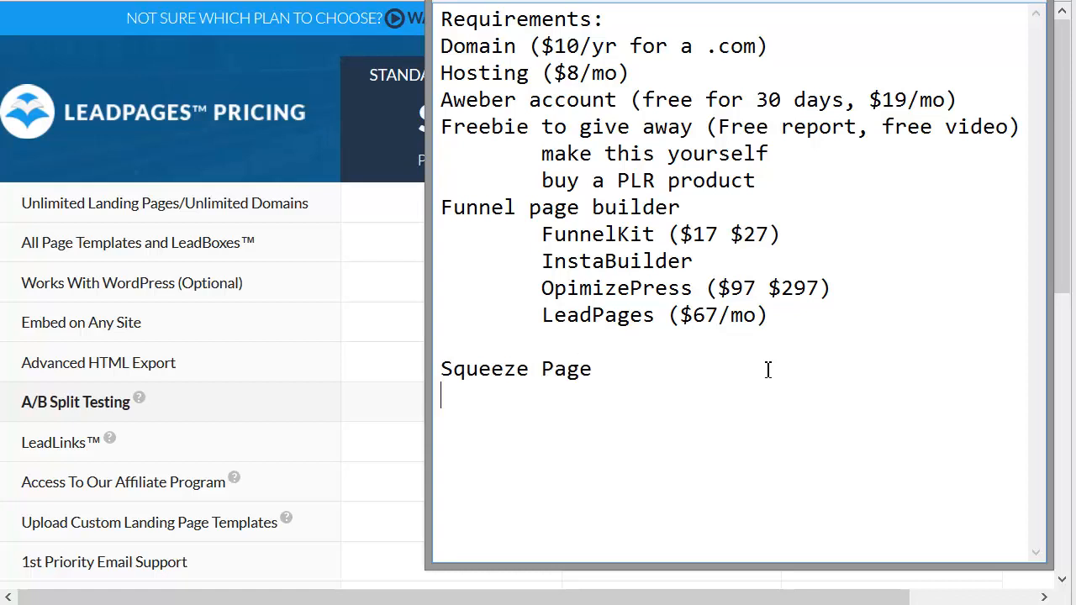
# Step: Add a "Headline:" line under the Squeeze Page title
pyautogui.press('Return')
pyautogui.write('Headline:')
pyautogui.press('Return')
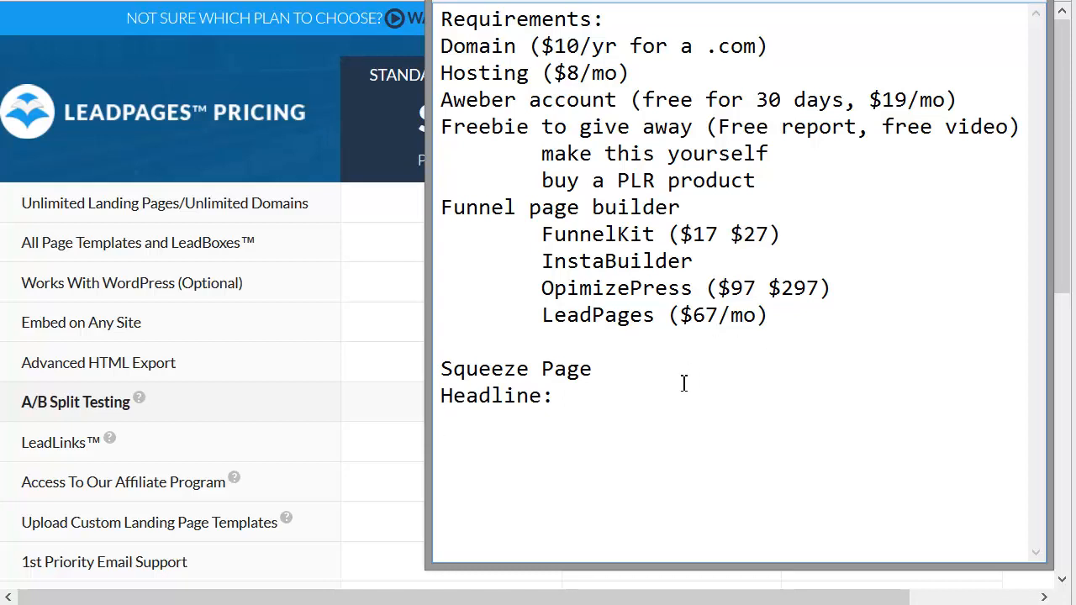
# Step: Write the headline template opening "How To Make $X In Y Days" below the Headline label
pyautogui.write('How To Make $')
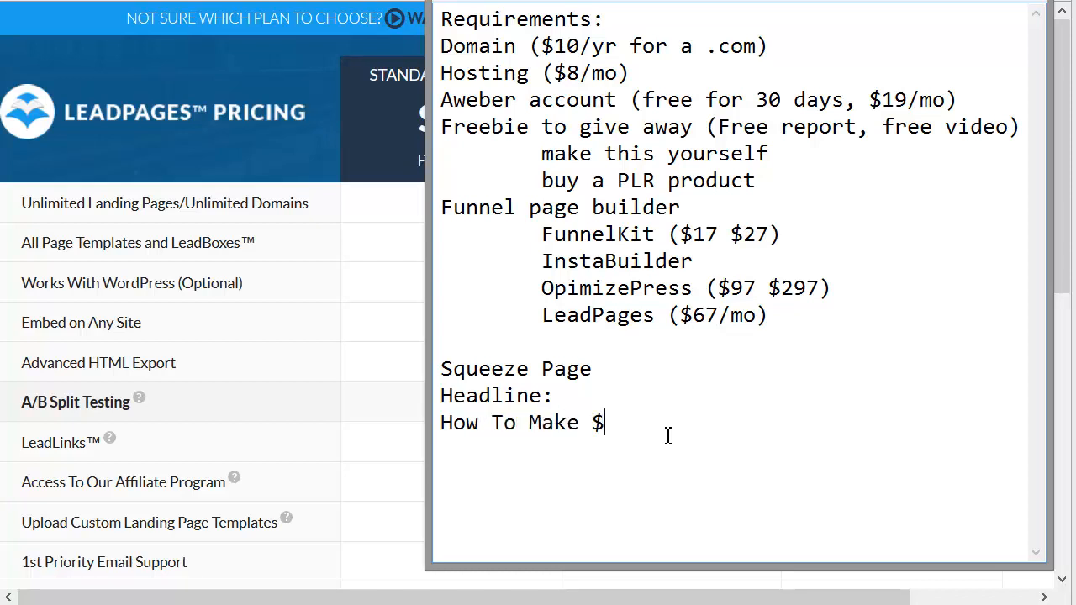
pyautogui.write('X IN')
pyautogui.press('BackSpace')
pyautogui.write('n Y Days Whit')
# Step: Extend the headline template with "Without... (hassle)" and add "or While..." on the following line
pyautogui.press('BackSpace')
pyautogui.press('BackSpace')
pyautogui.press('BackSpace')
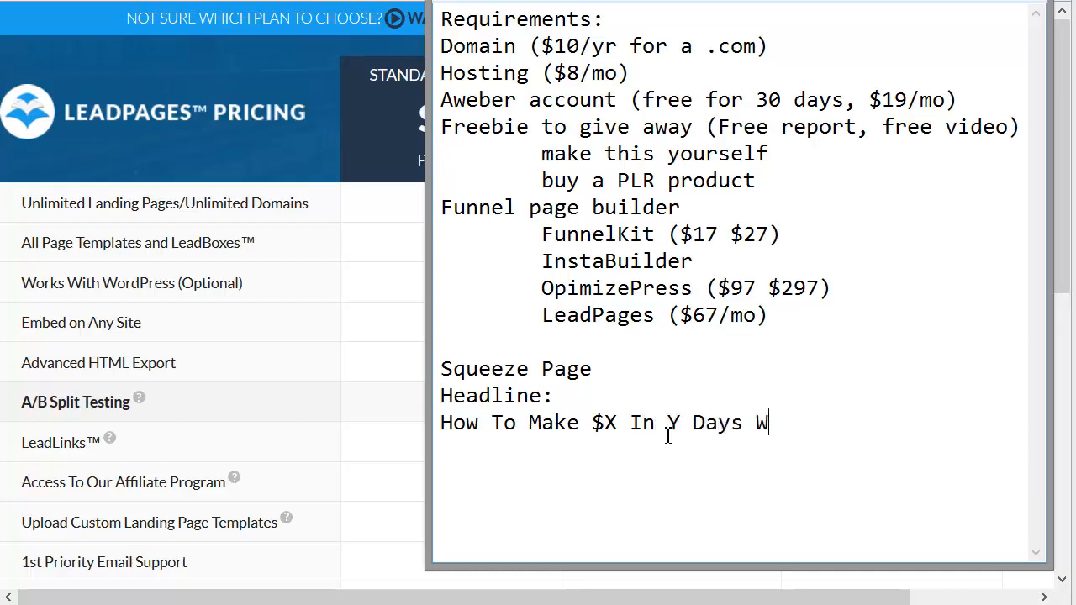
pyautogui.write('ithout... (has')
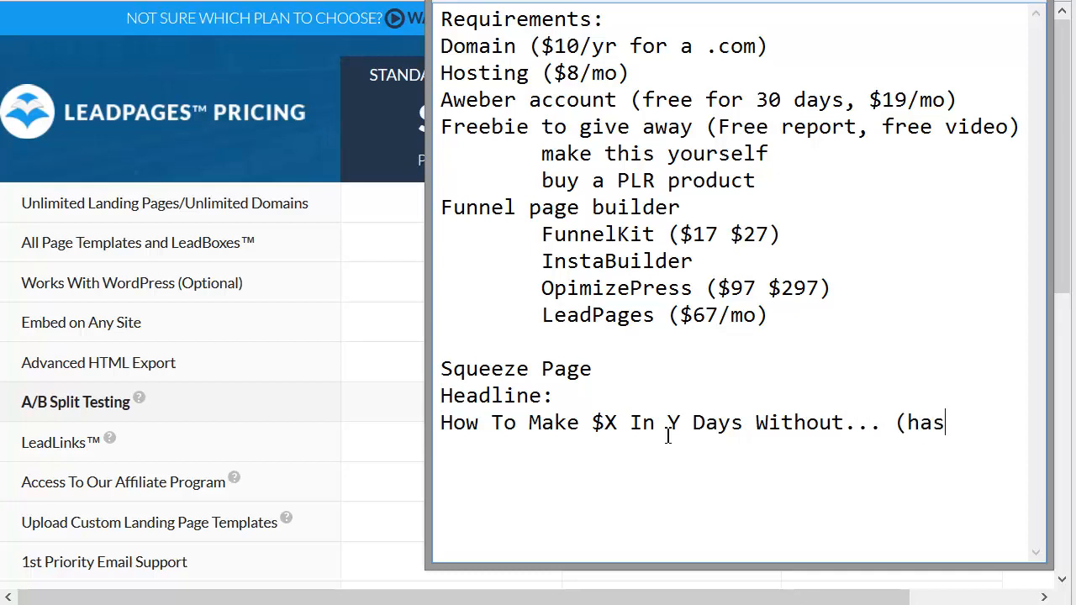
pyautogui.write('sle)')
pyautogui.press('Return')
pyautogui.write('or While .')
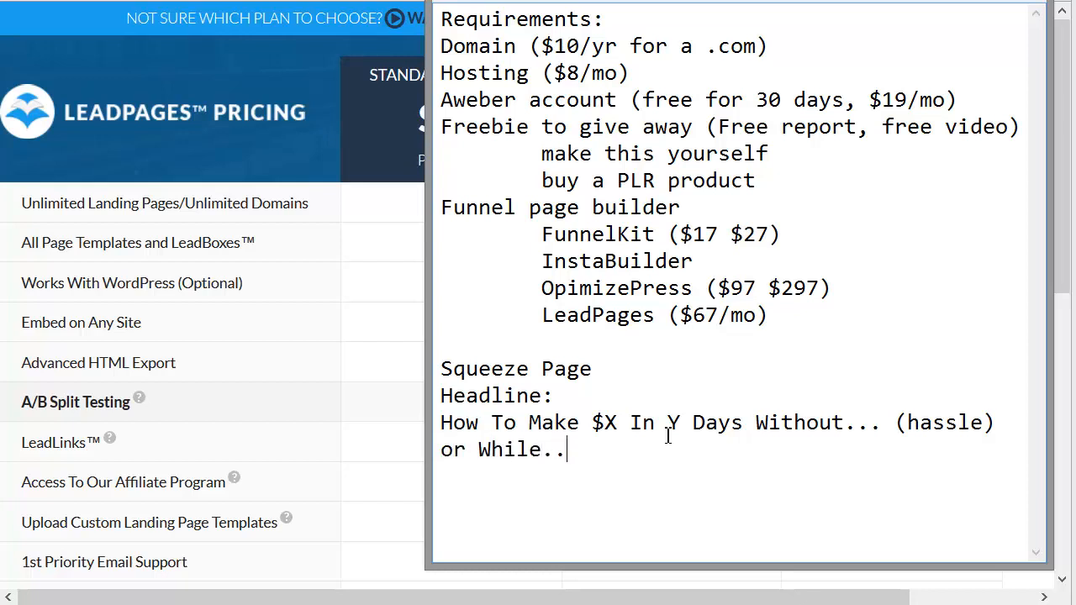
# Step: Highlight the "How To Make $X" part of the headline template
pyautogui.click(461, 430)
pyautogui.doubleClick(461, 431)
pyautogui.moveTo(454, 431); pyautogui.dragTo(621, 430)
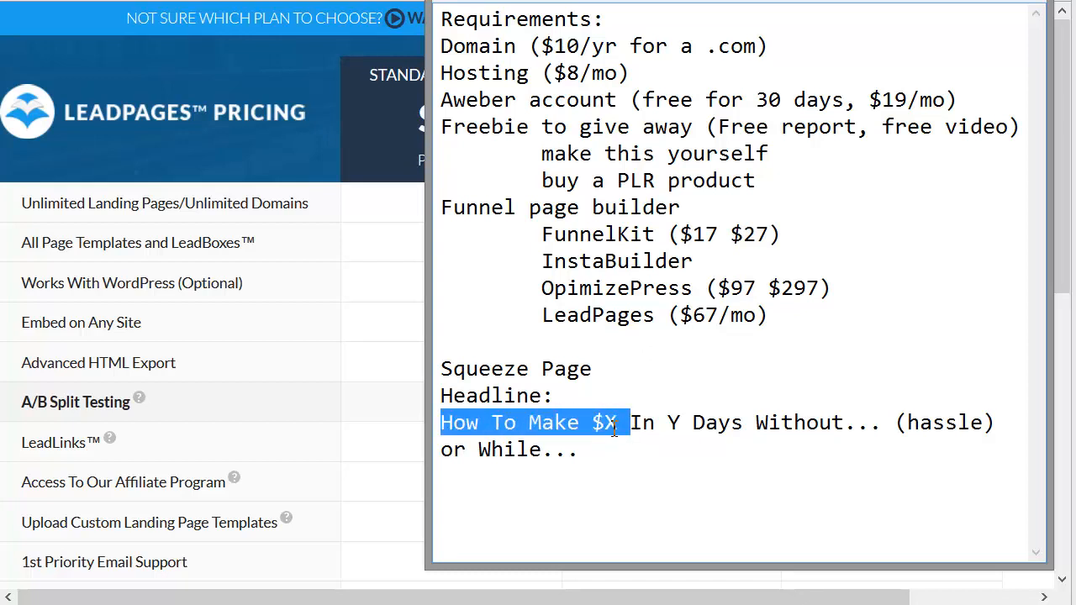
pyautogui.click(614, 429)
# Step: Enter the example amount "$2689,86" on a new line below "or While..."
pyautogui.click(661, 488)
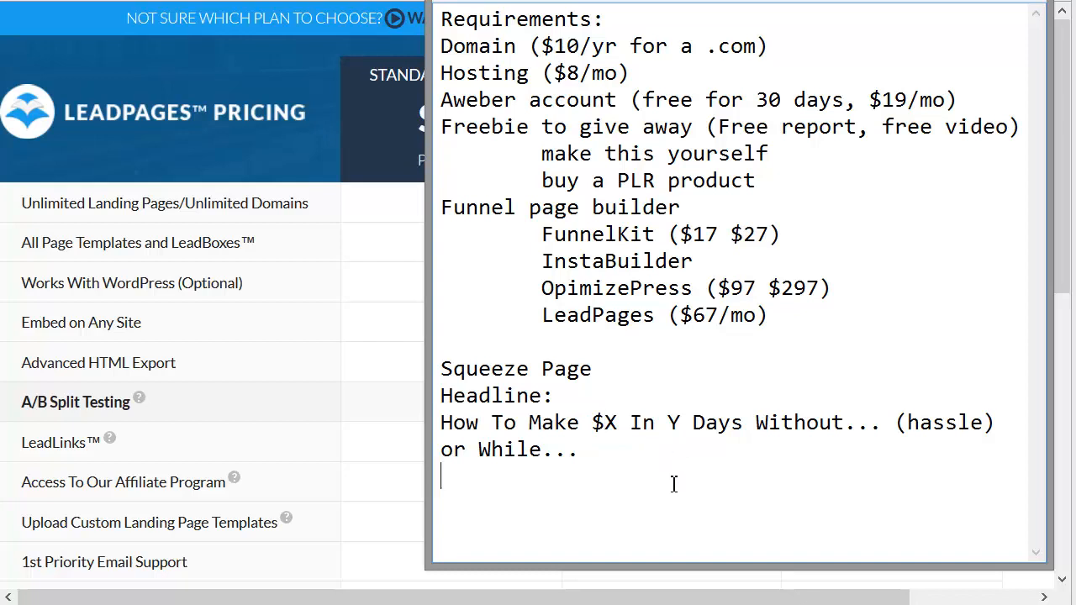
pyautogui.write('$2689,86')
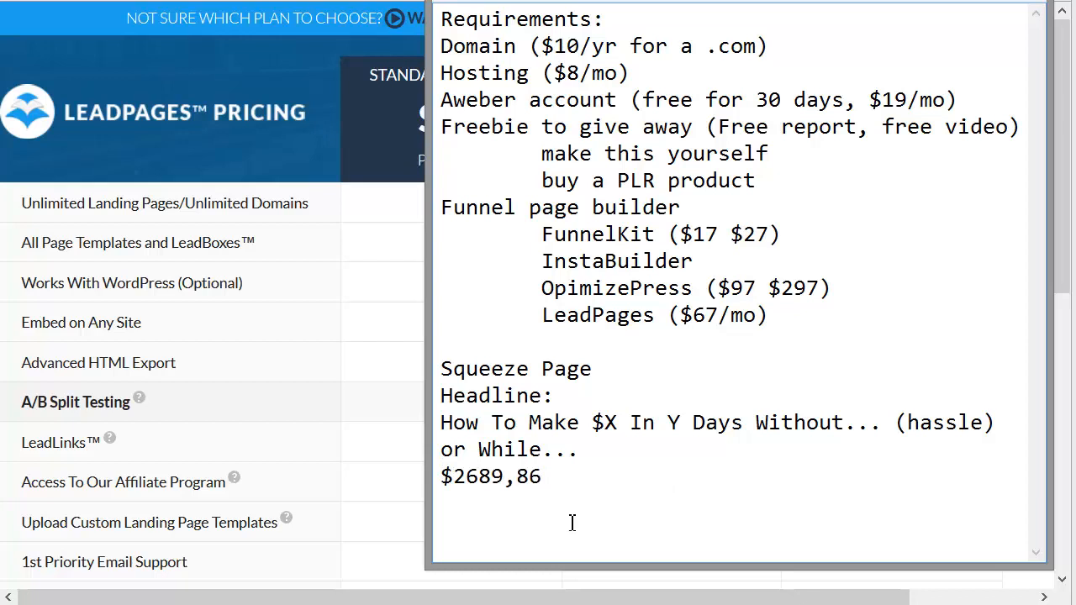
# Step: Append "in 27 Days" to the example amount and highlight the whole example line
pyautogui.moveTo(581, 478); pyautogui.dragTo(423, 478)
pyautogui.click(569, 475)
pyautogui.press('Tab')
pyautogui.write('in 27 Days')
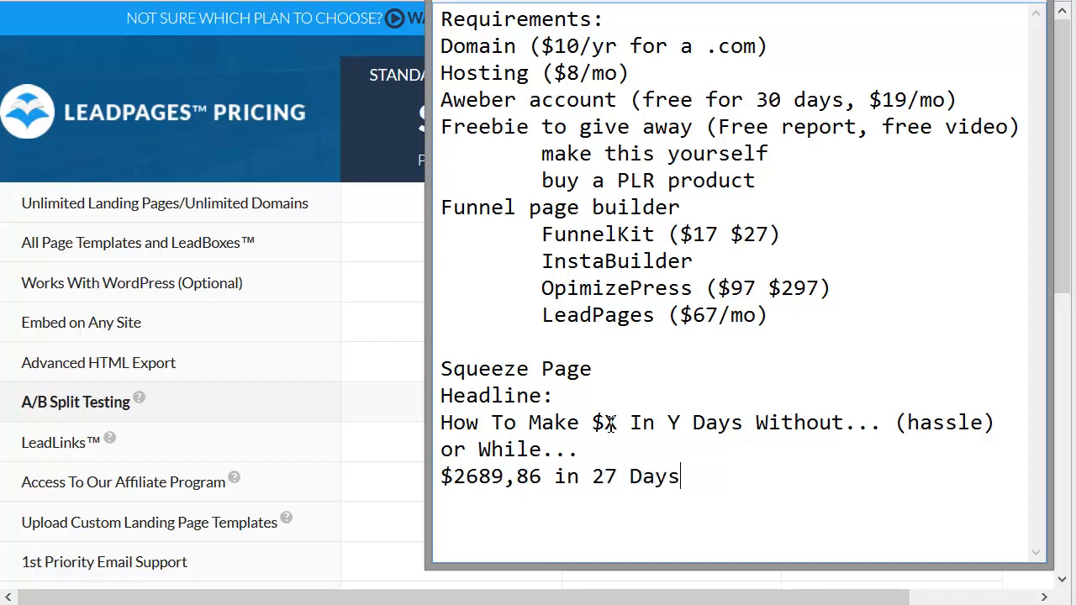
pyautogui.moveTo(713, 468); pyautogui.dragTo(424, 477)
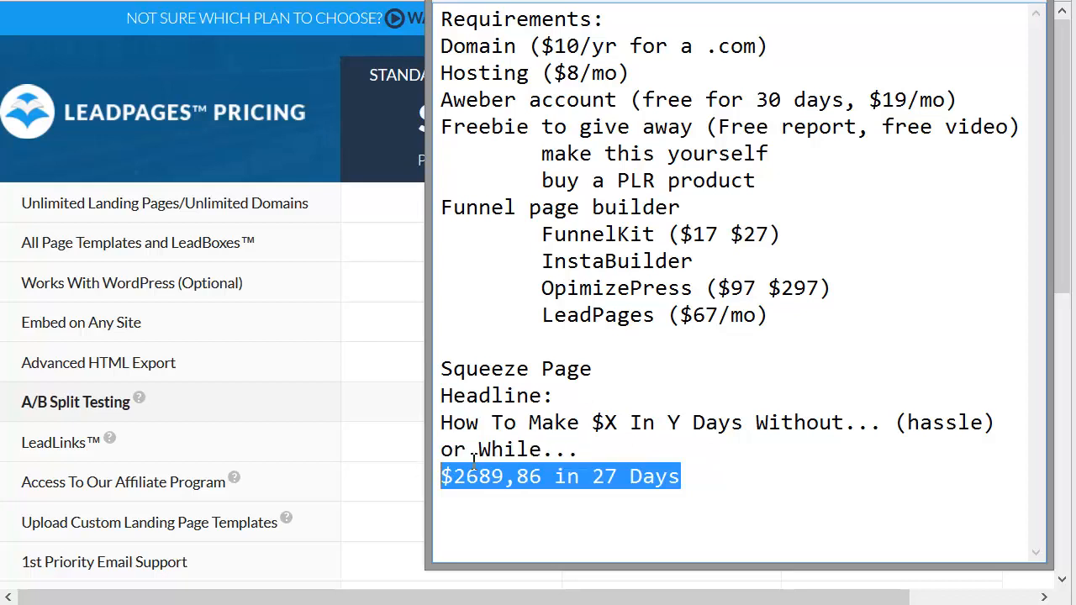
# Step: Highlight in turn parts of the headline template, including "(hassle)", and the example line "$2689,86 in 27 Days"
pyautogui.doubleClick(595, 425)
pyautogui.moveTo(611, 421); pyautogui.dragTo(723, 423)
pyautogui.moveTo(702, 490); pyautogui.dragTo(427, 486)
pyautogui.click(716, 480)
pyautogui.hotkey('shift', 'Home')
pyautogui.click(1019, 421)
pyautogui.doubleClick(948, 421)
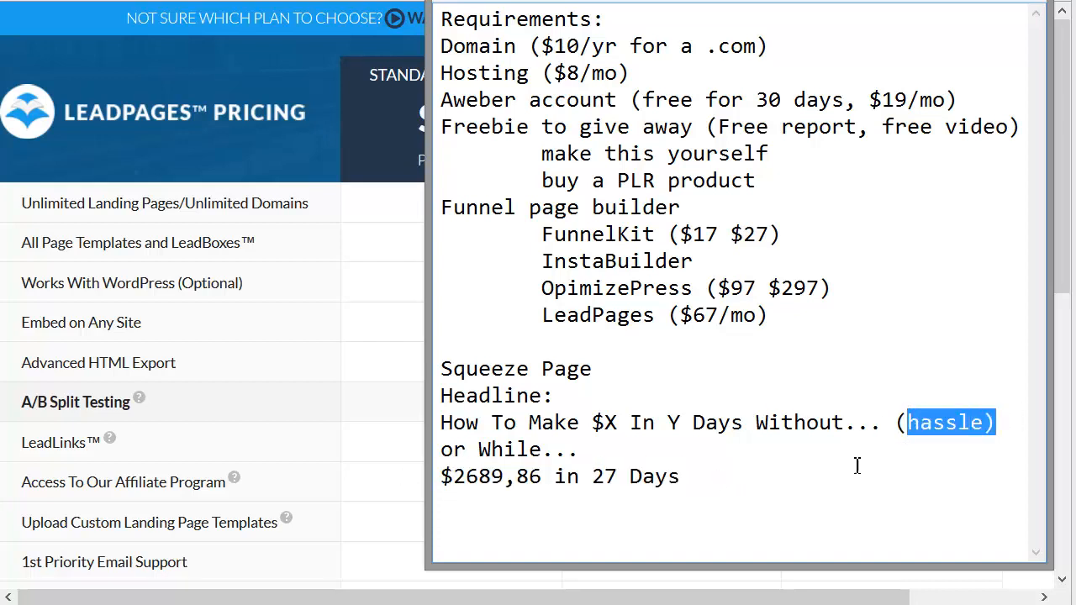
pyautogui.doubleClick(860, 424)
pyautogui.click(975, 471)
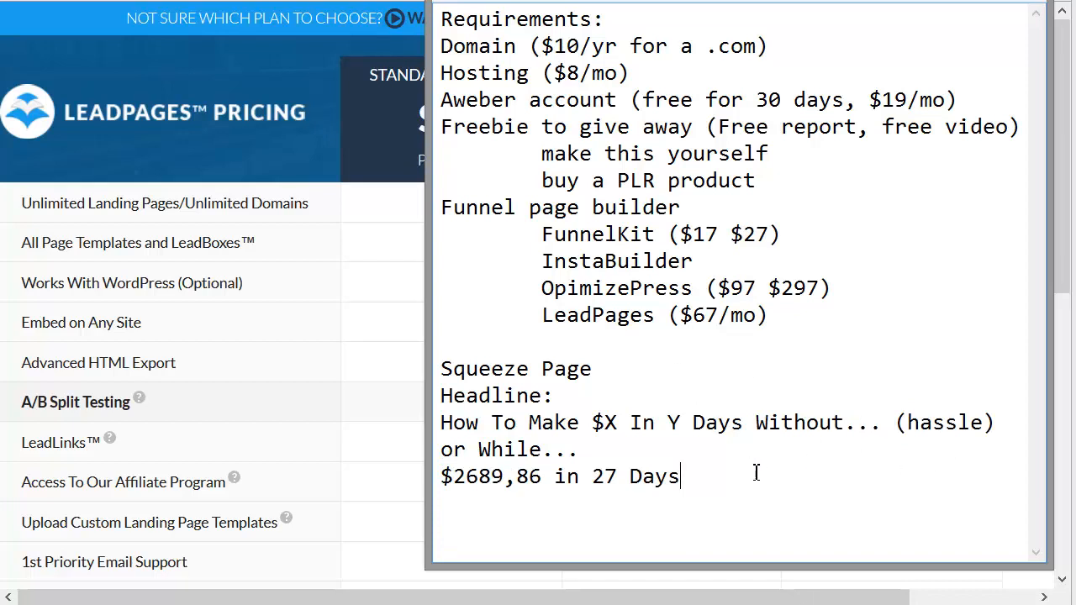
pyautogui.moveTo(712, 478); pyautogui.dragTo(633, 459)
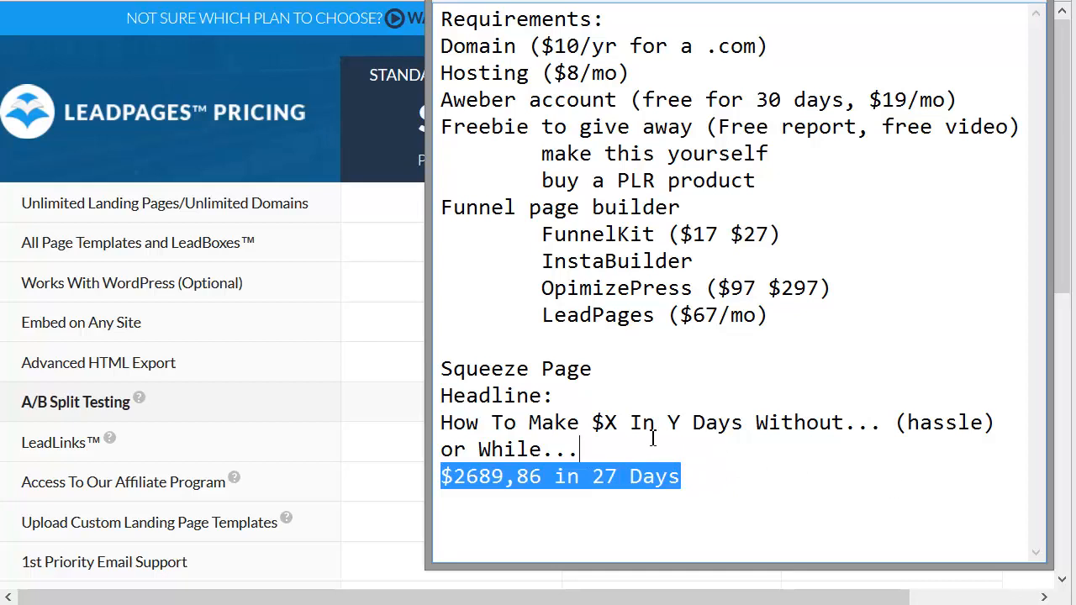
# Step: Append "(good thing)" after "or While..." in the headline template
pyautogui.click(569, 444)
pyautogui.doubleClick(511, 449)
pyautogui.click(584, 449)
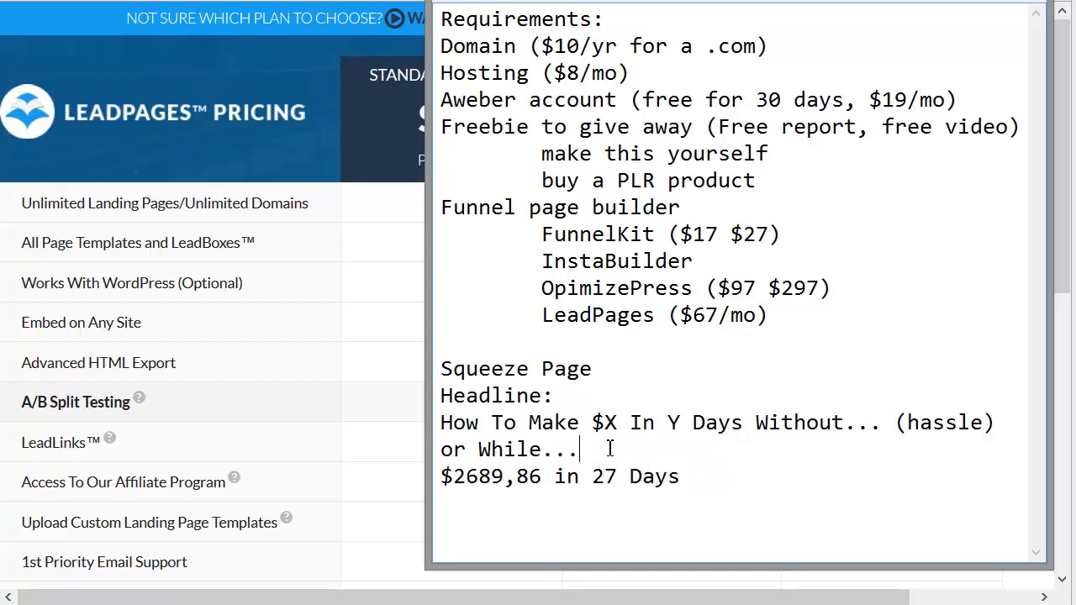
pyautogui.write('(good thing)')
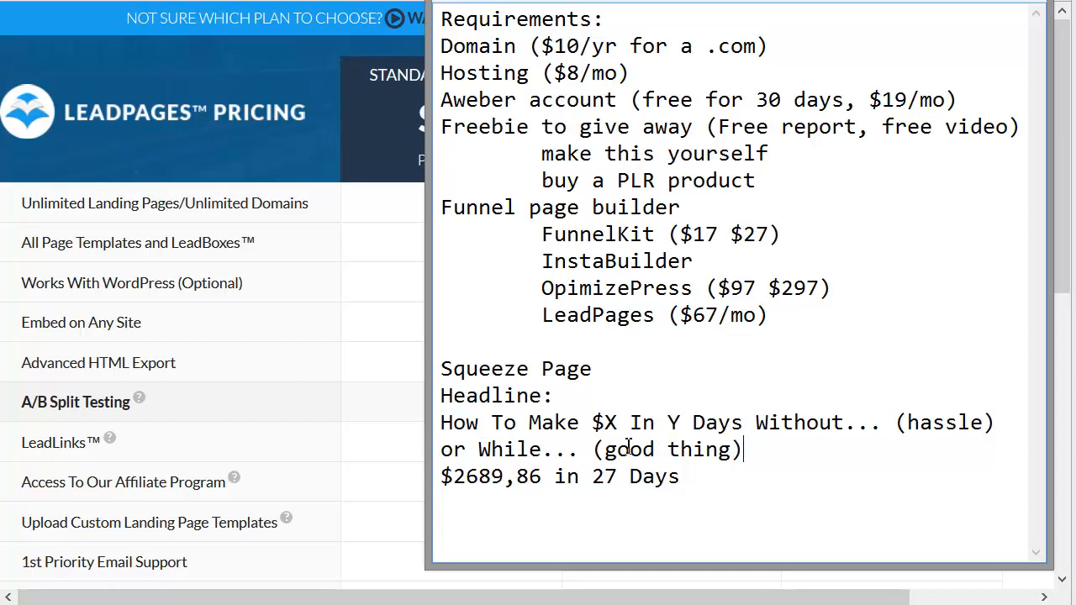
# Step: Add the lines "Subtext:" and "Call to action" below the example amount
pyautogui.click(725, 485)
pyautogui.press('Return')
pyautogui.write('Subtext:')
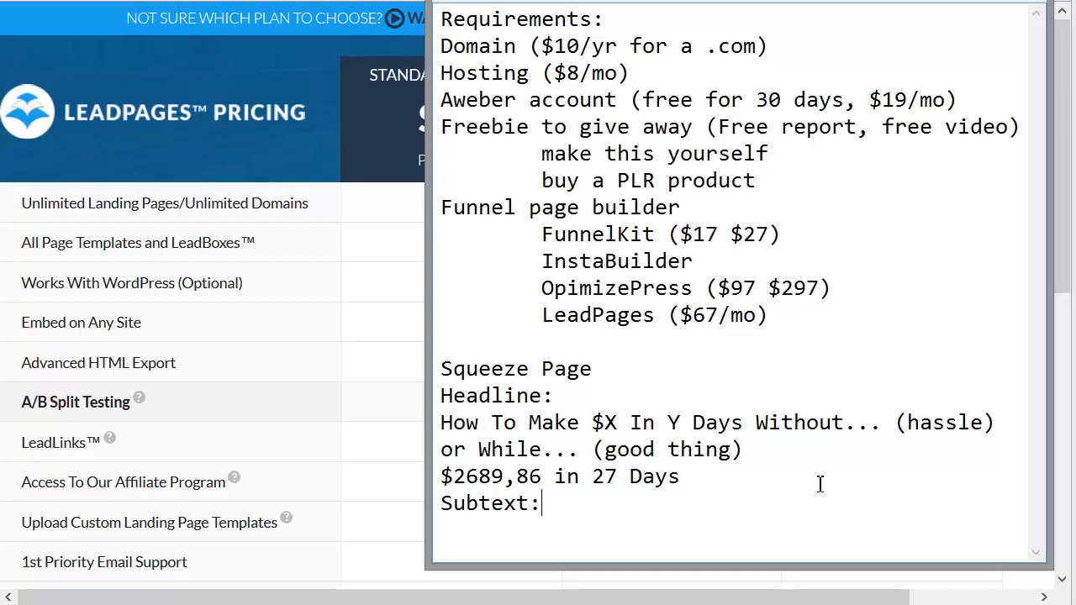
pyautogui.write('all to action')
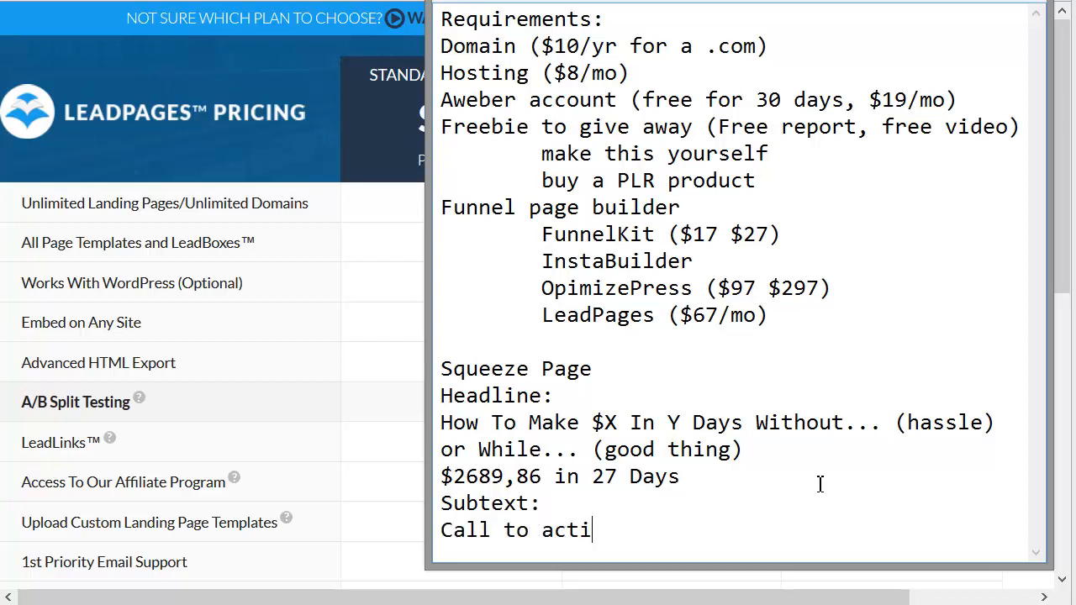
pyautogui.press('Return')
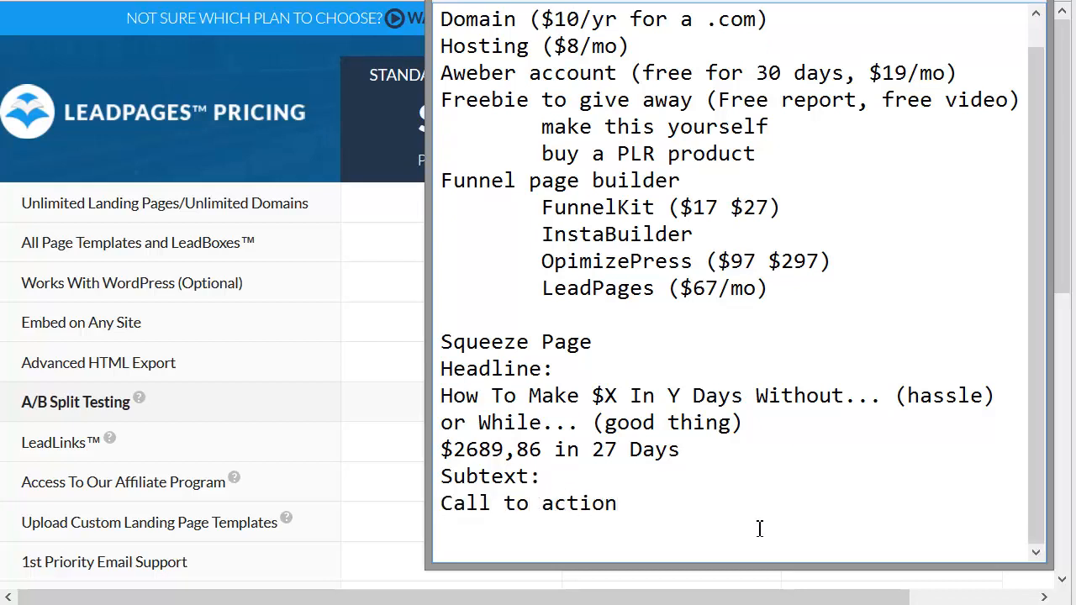
# Step: Write "Enter your email address below for instant access:" on the line under "Call to action"
pyautogui.write('Enter ')
pyautogui.write('your ema')
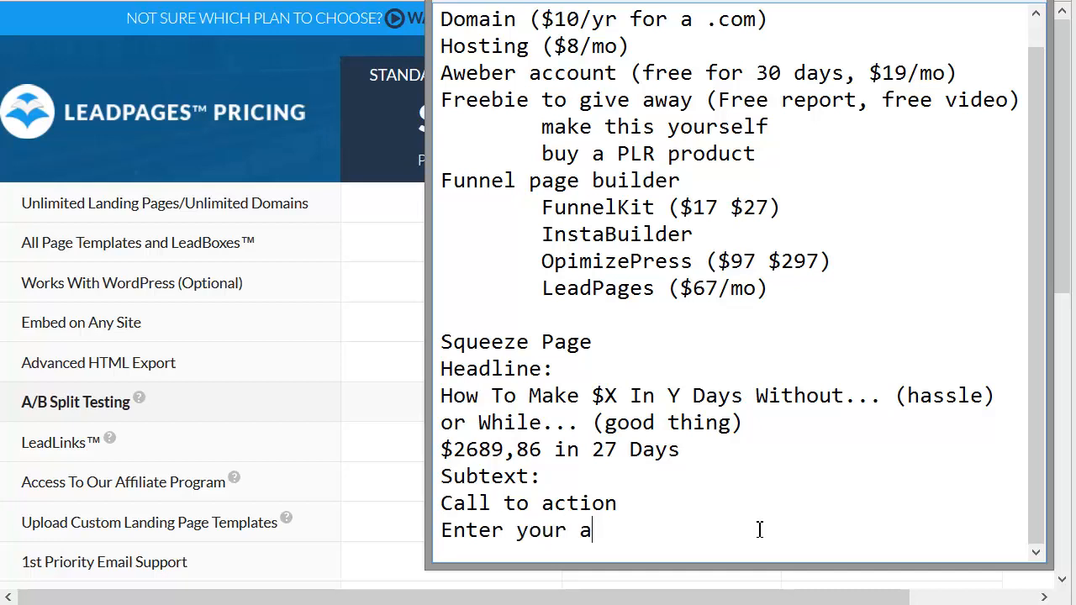
pyautogui.press('BackSpace')
pyautogui.write('email adre')
pyautogui.press('BackSpace')
pyautogui.press('BackSpace')
pyautogui.write('d')
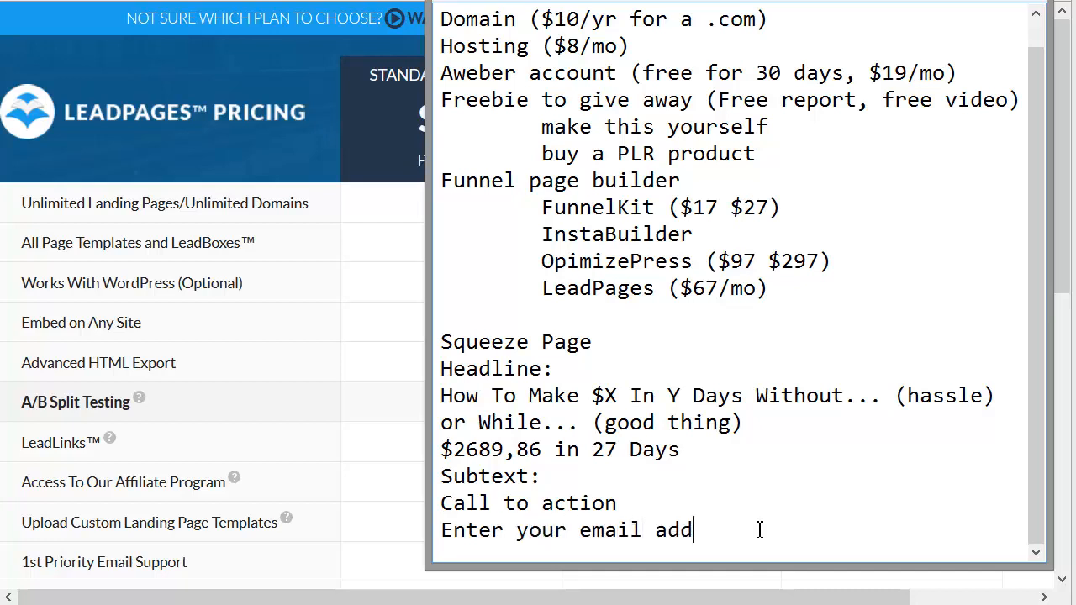
pyautogui.write('ress below fo')
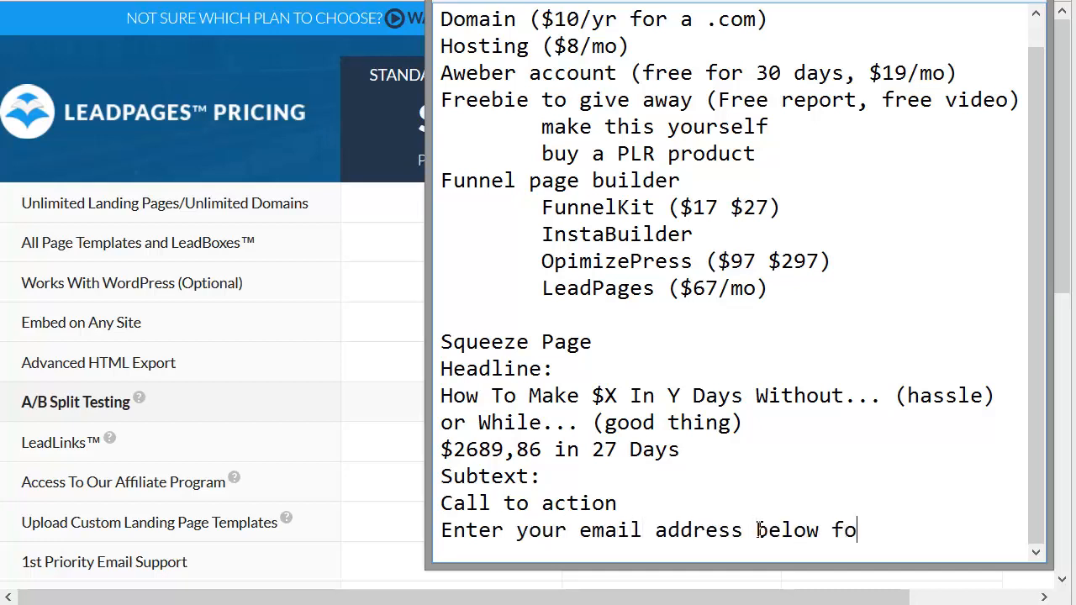
pyautogui.write('r instant acces')
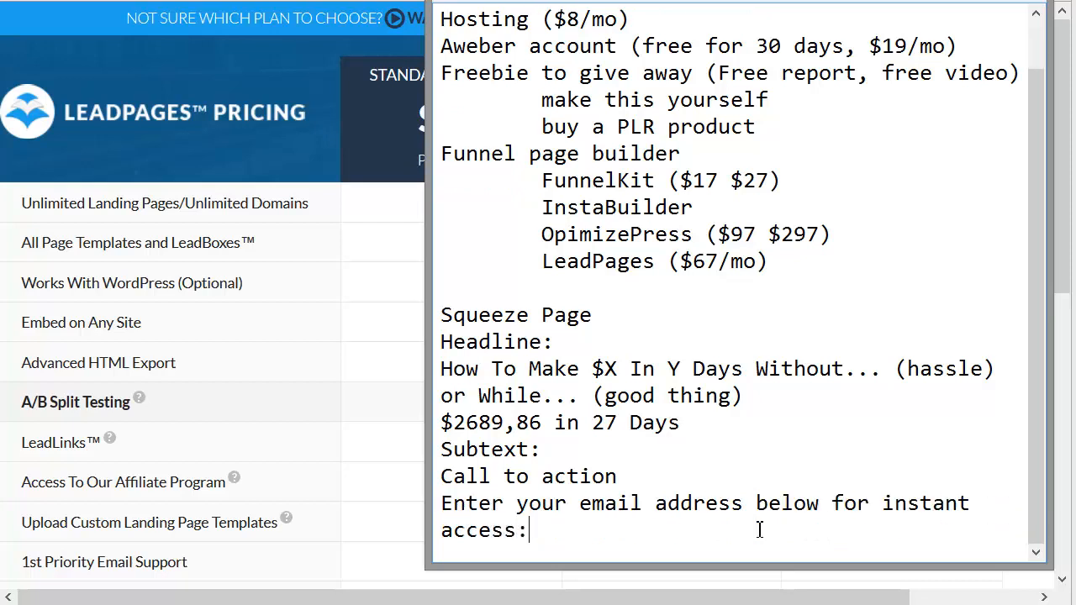
pyautogui.write('s:')
# Step: Add an "Email field" line and start a further line with "Submit button (text:CTA"
pyautogui.press('Return')
pyautogui.write('Ema')
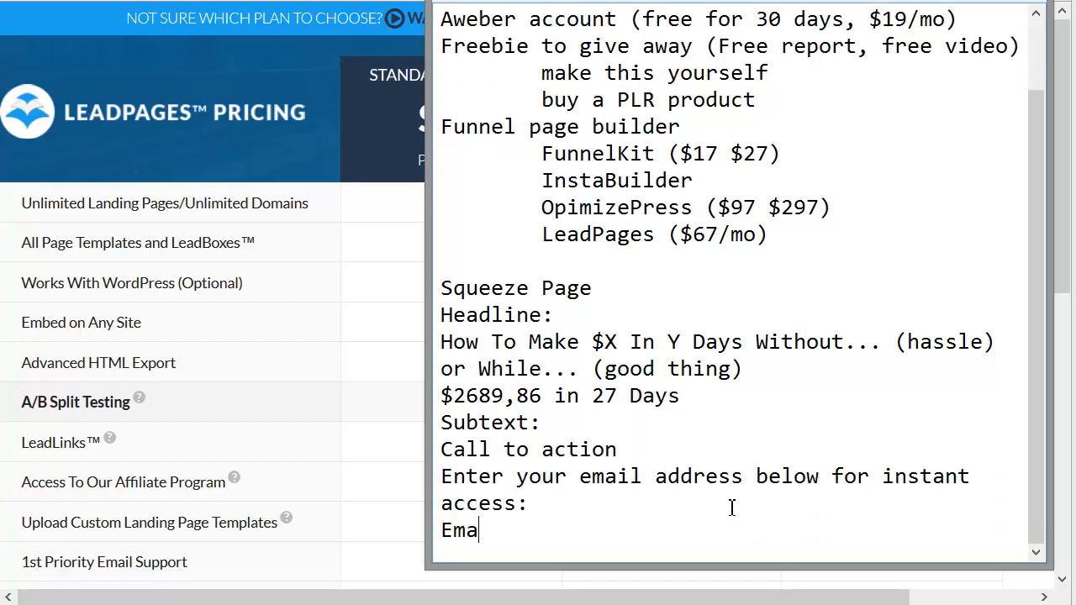
pyautogui.write('il field')
pyautogui.press('Return')
pyautogui.write('Su')
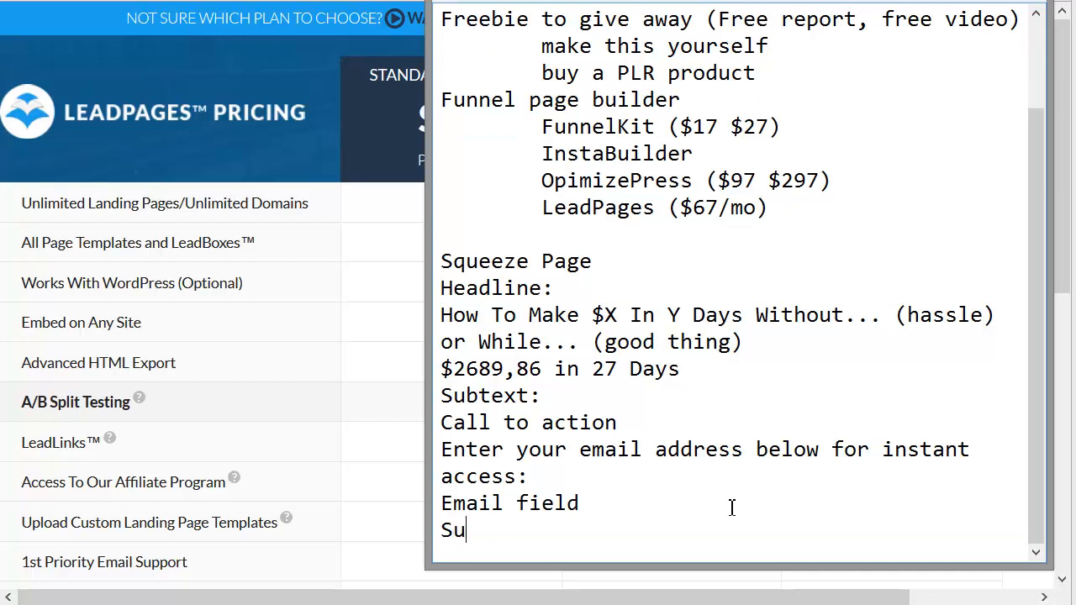
pyautogui.write('bmit button (t')
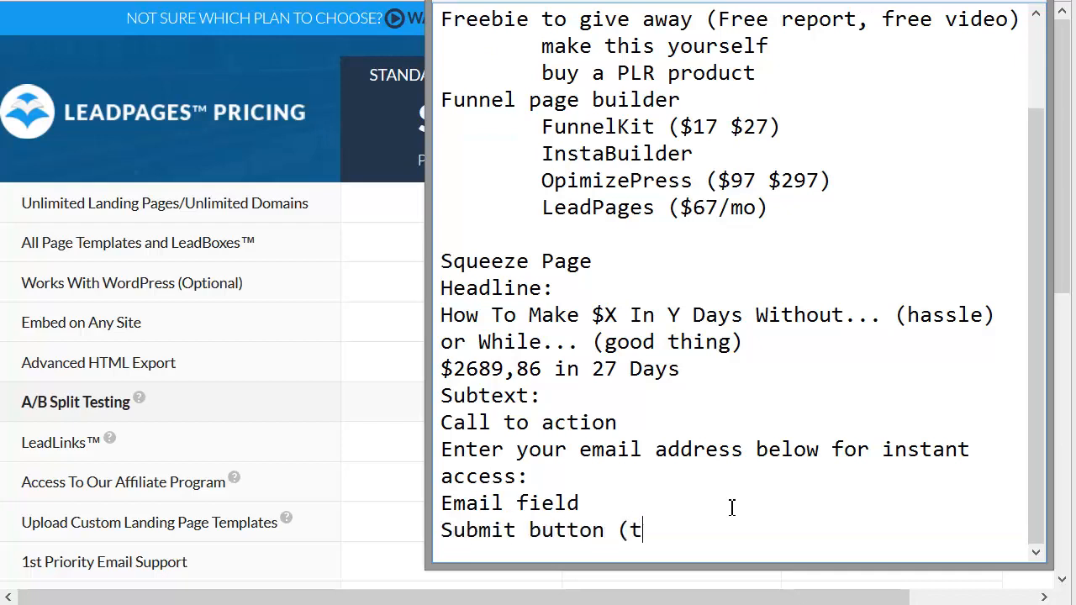
pyautogui.write('ext:CTA | "Give Me Insta')
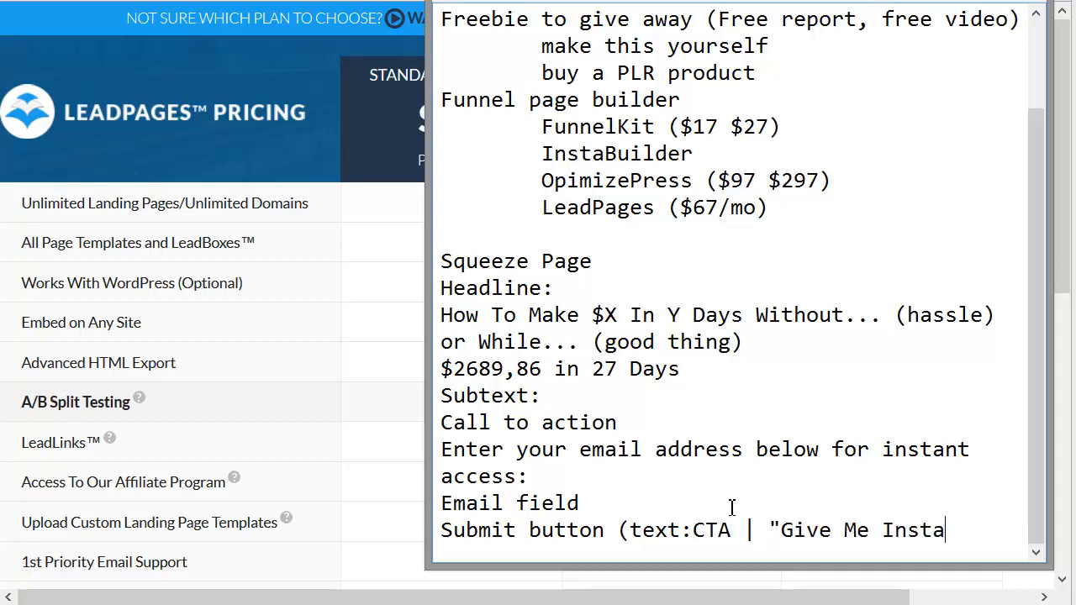
pyautogui.write('nt Access')
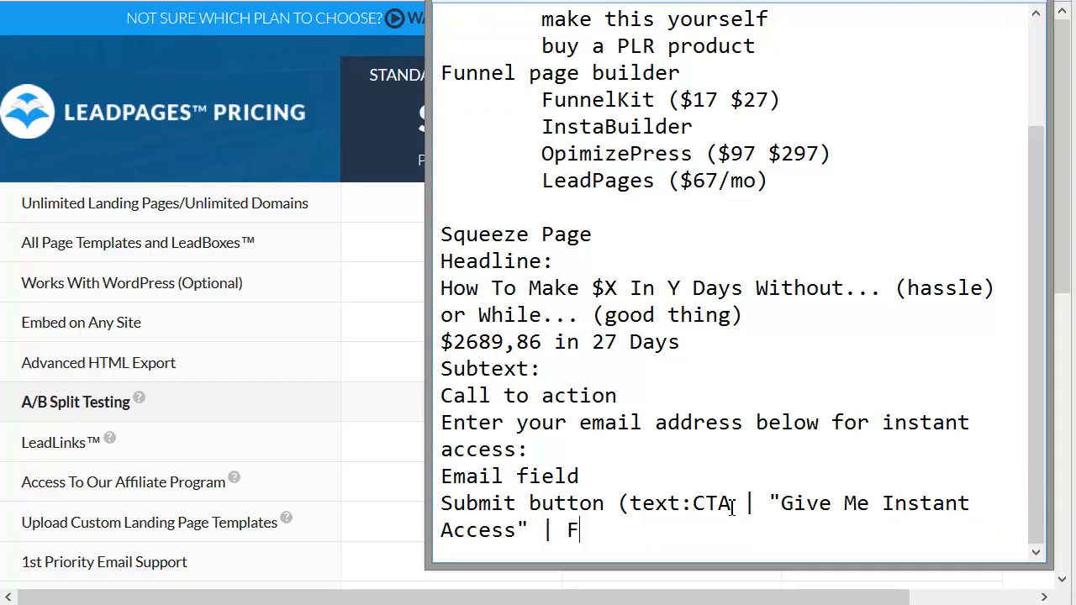
pyautogui.write('" | "Free Instnat')
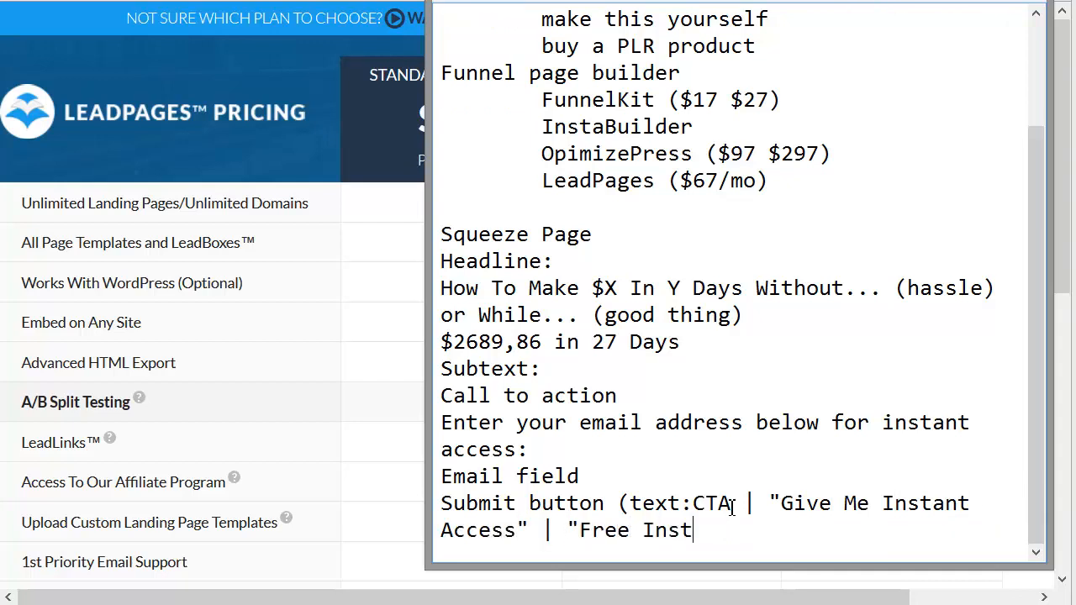
# Step: Extend the submit button line with the text options "Give Me Instant Access" and "Free Instant Access Now", separated by vertical bars
pyautogui.press('BackSpace')
pyautogui.press('BackSpace')
pyautogui.write('ant Access N')
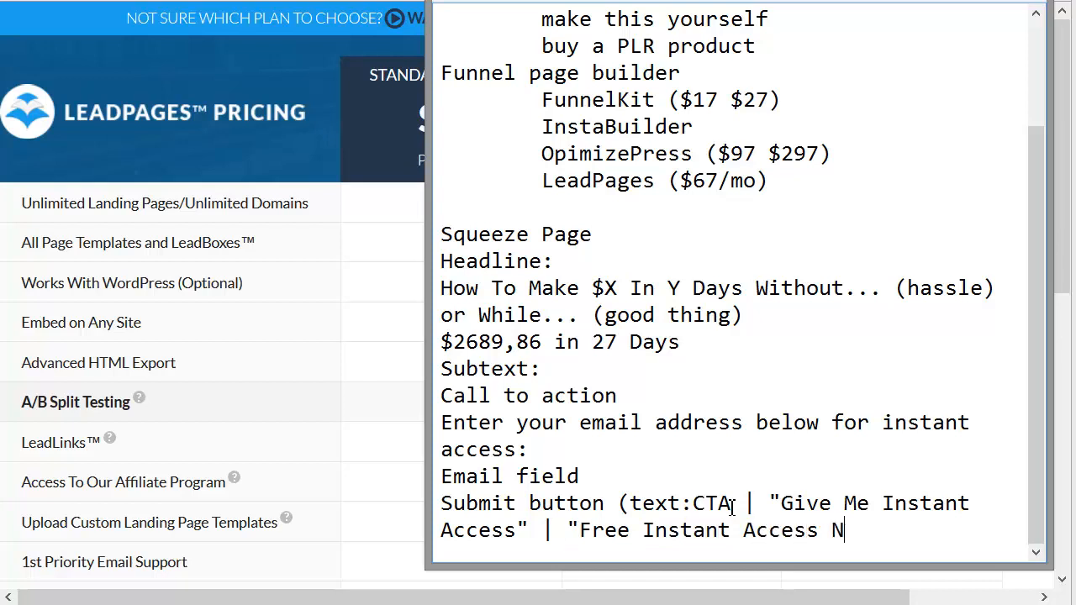
pyautogui.write('opw')
pyautogui.press('BackSpace')
pyautogui.press('BackSpace')
pyautogui.write('w')
# Step: Switch to the FunnelKit page creator in WordPress and look over the Step 1 page background settings
pyautogui.click(300, 116)
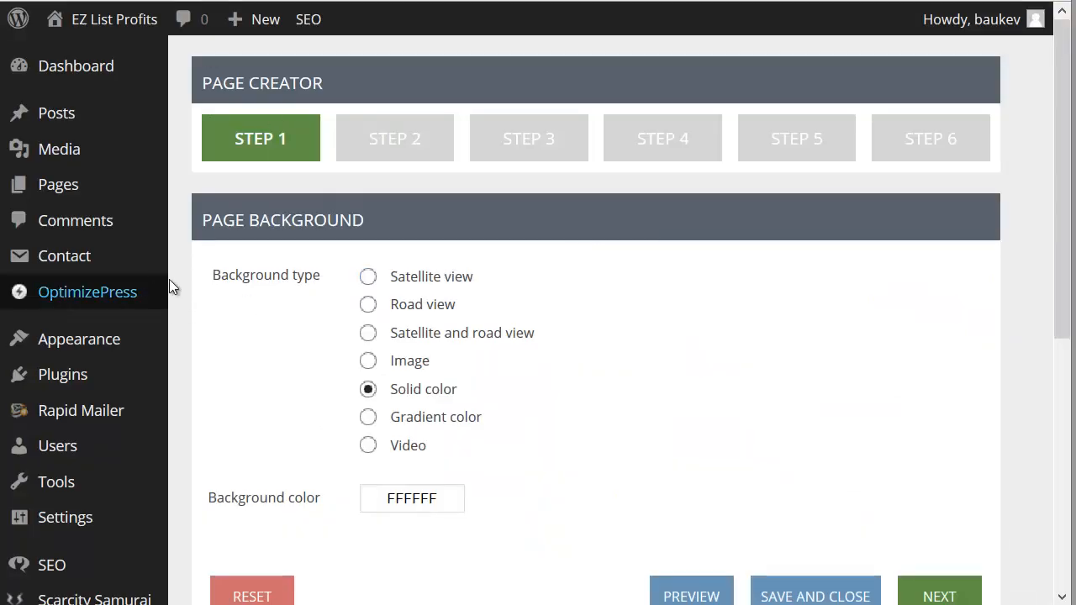
pyautogui.scroll(-4, 202, 450)
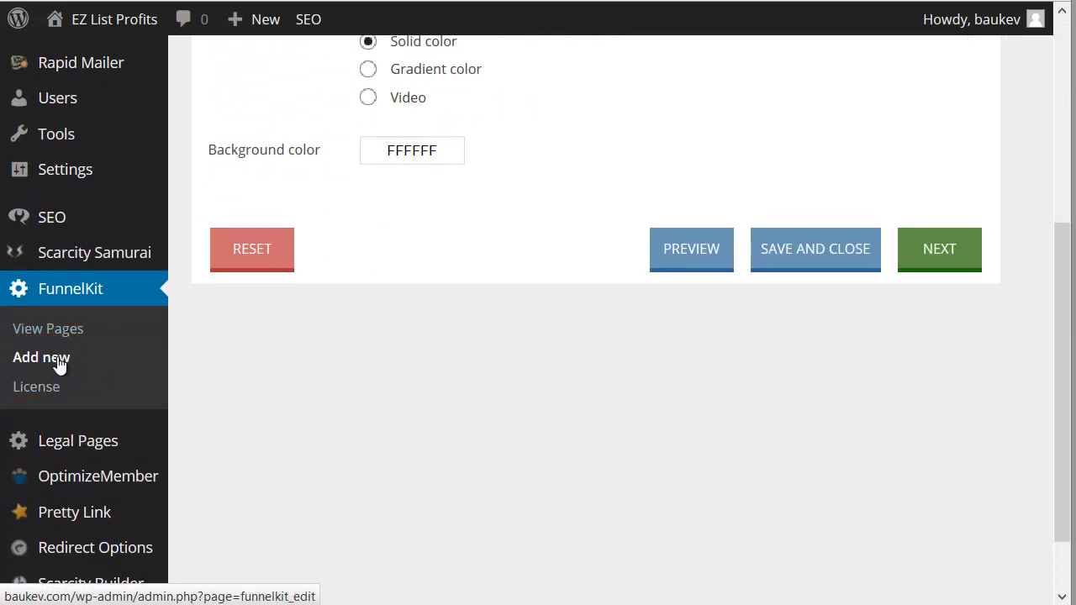
pyautogui.scroll(4, 212, 333)
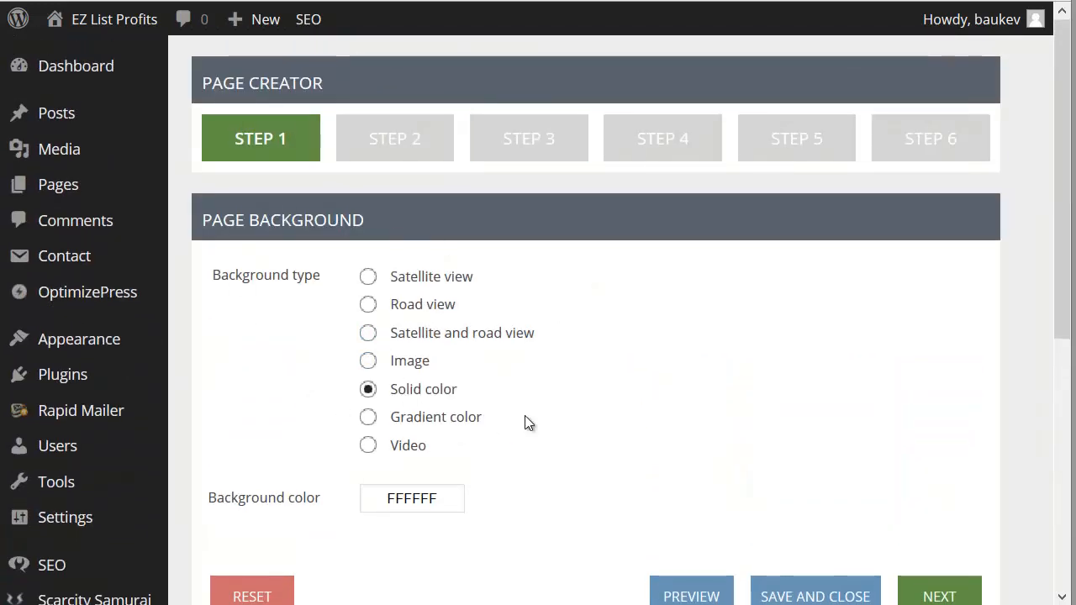
pyautogui.scroll(-1, 529, 401)
pyautogui.scroll(1, 529, 401)
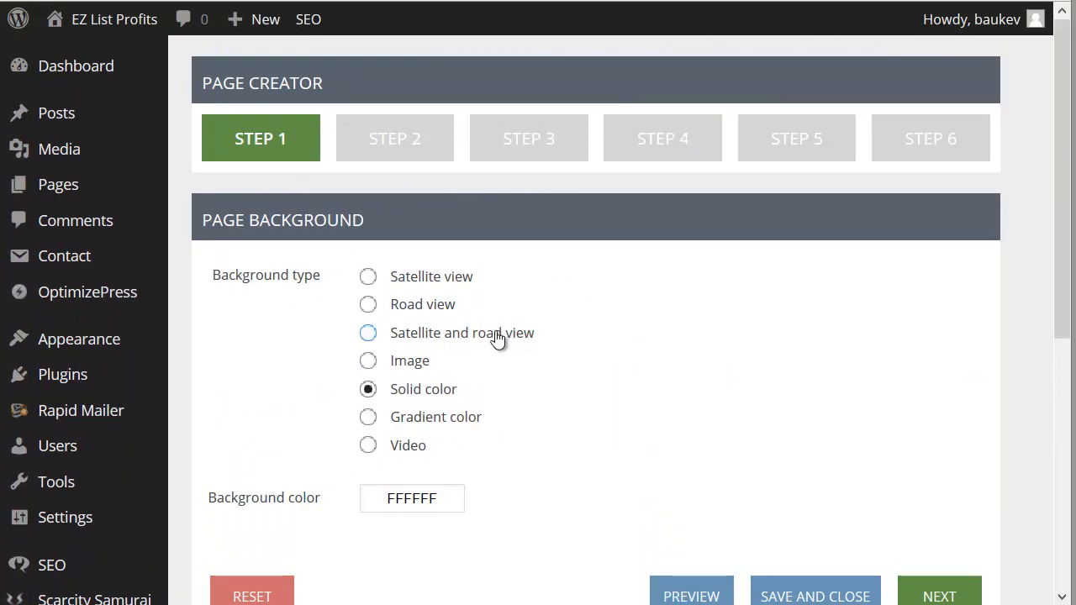
# Step: Set the page background type to Road view with a Dynamic map type
pyautogui.click(371, 311)
pyautogui.scroll(-3, 368, 333)
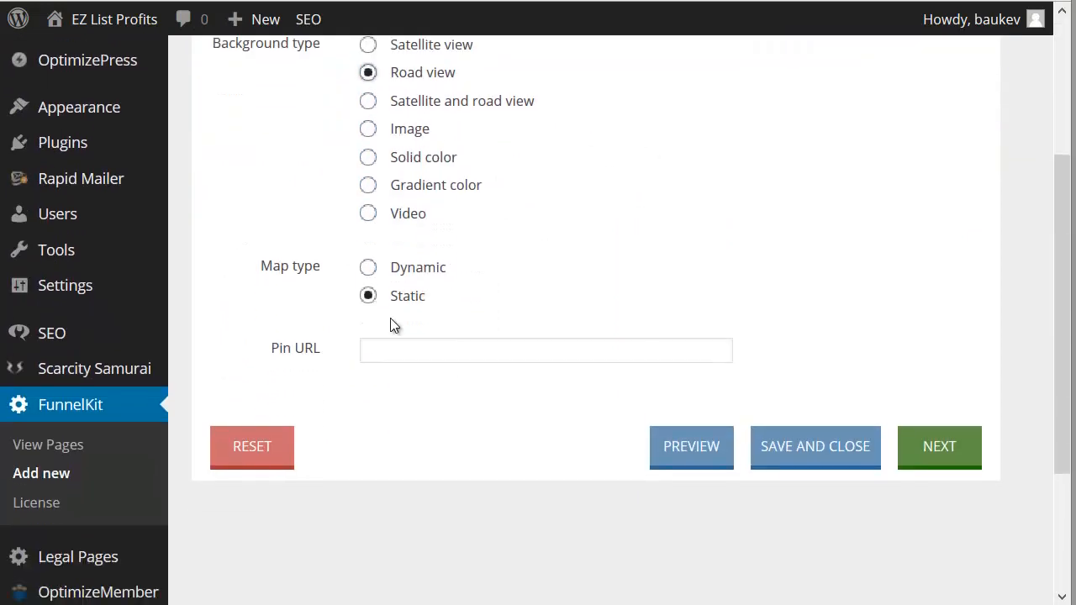
pyautogui.click(400, 271)
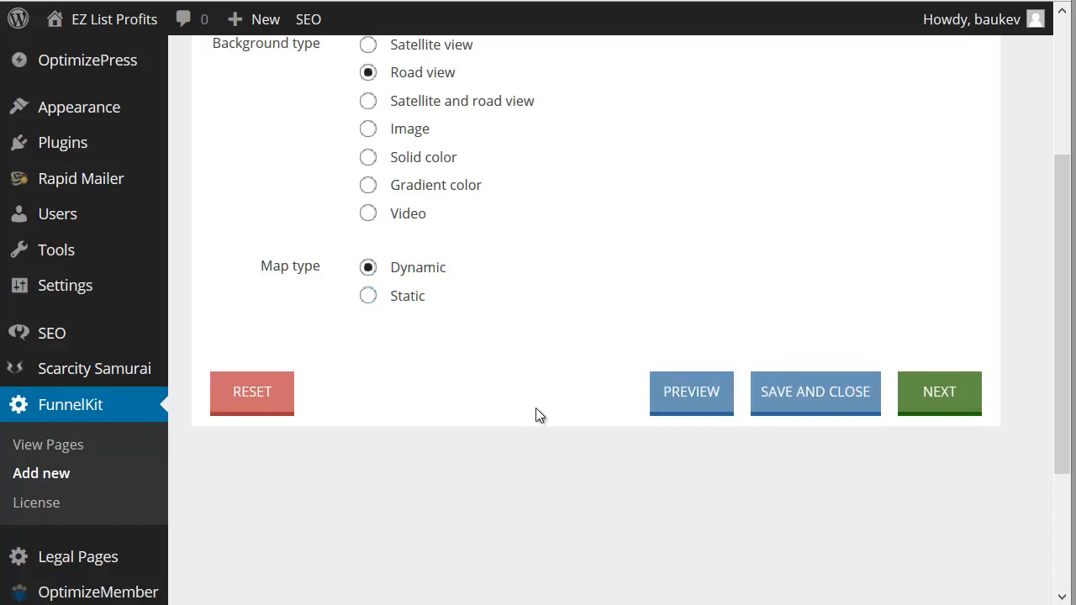
# Step: Preview the new page, look through it and close the preview
pyautogui.click(720, 400)
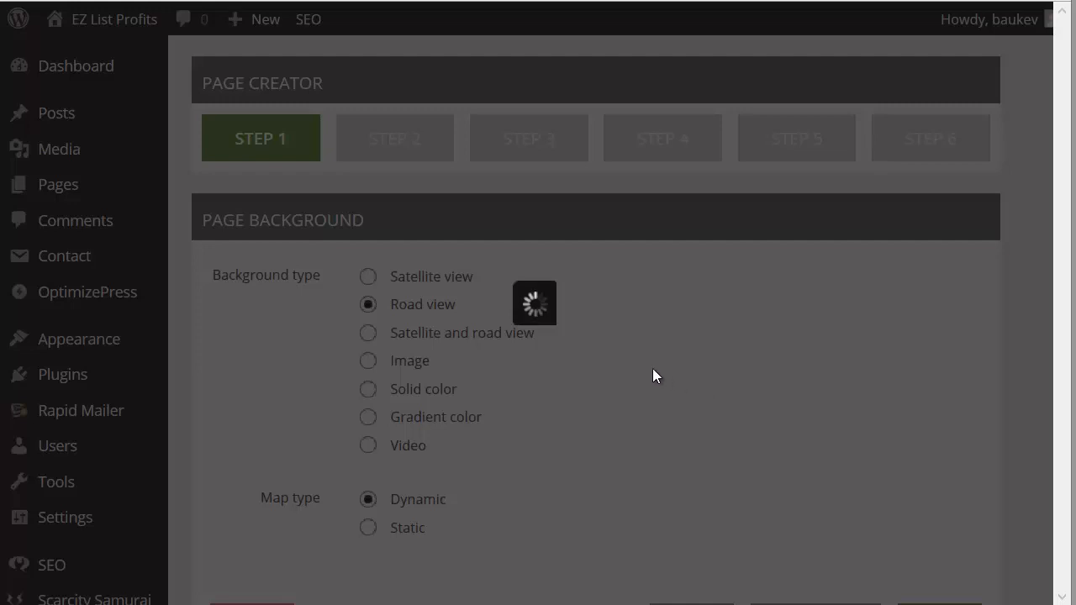
pyautogui.scroll(-1, 845, 256)
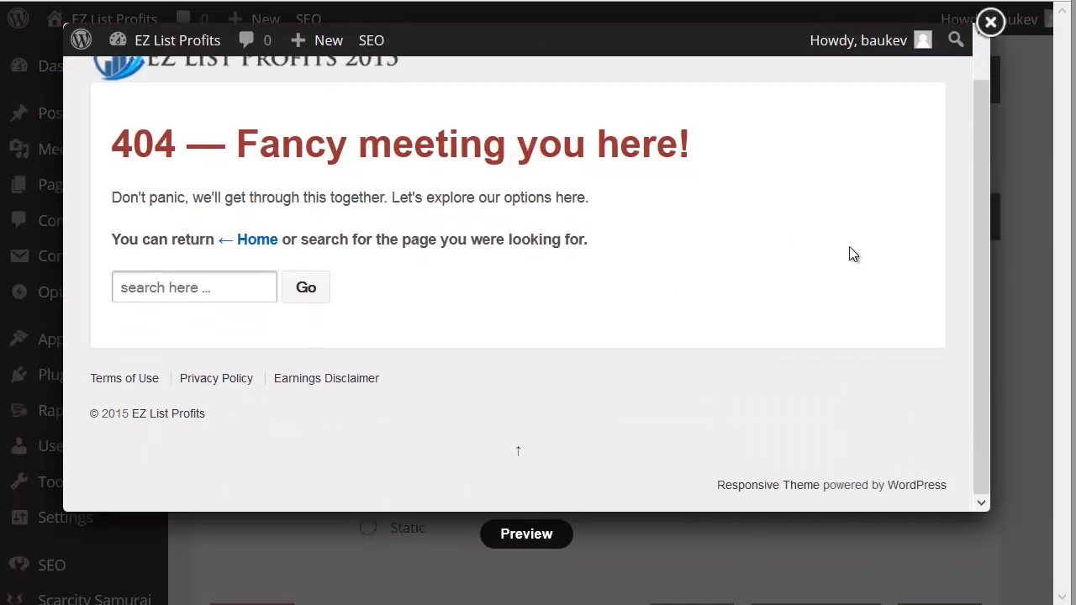
pyautogui.scroll(1, 849, 254)
pyautogui.click(990, 22)
pyautogui.scroll(-4, 706, 318)
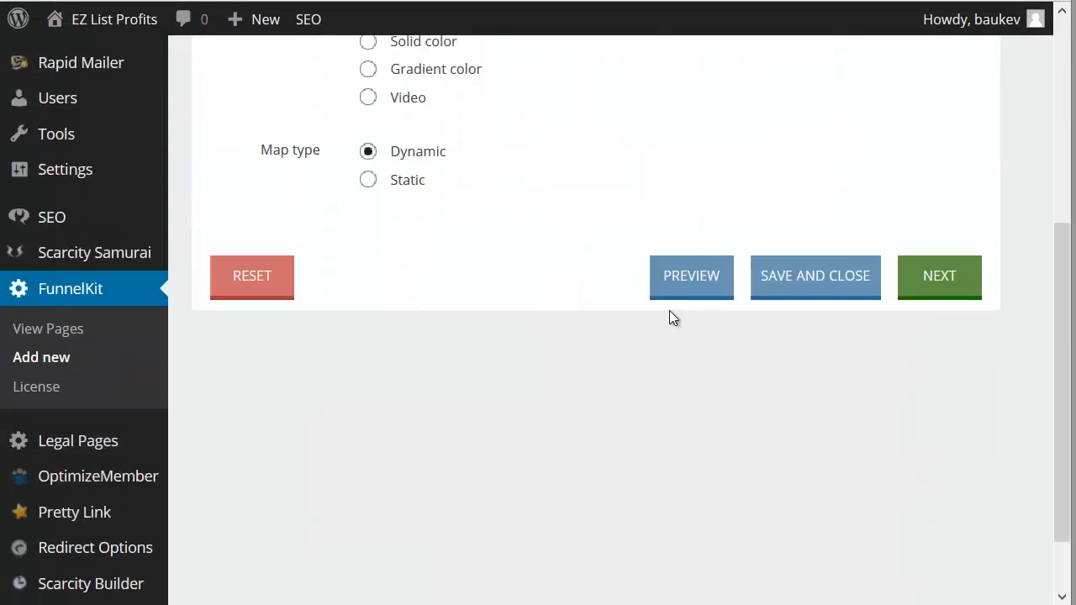
pyautogui.scroll(4, 551, 302)
pyautogui.scroll(-4, 565, 255)
pyautogui.scroll(1, 605, 317)
pyautogui.scroll(4, 538, 286)
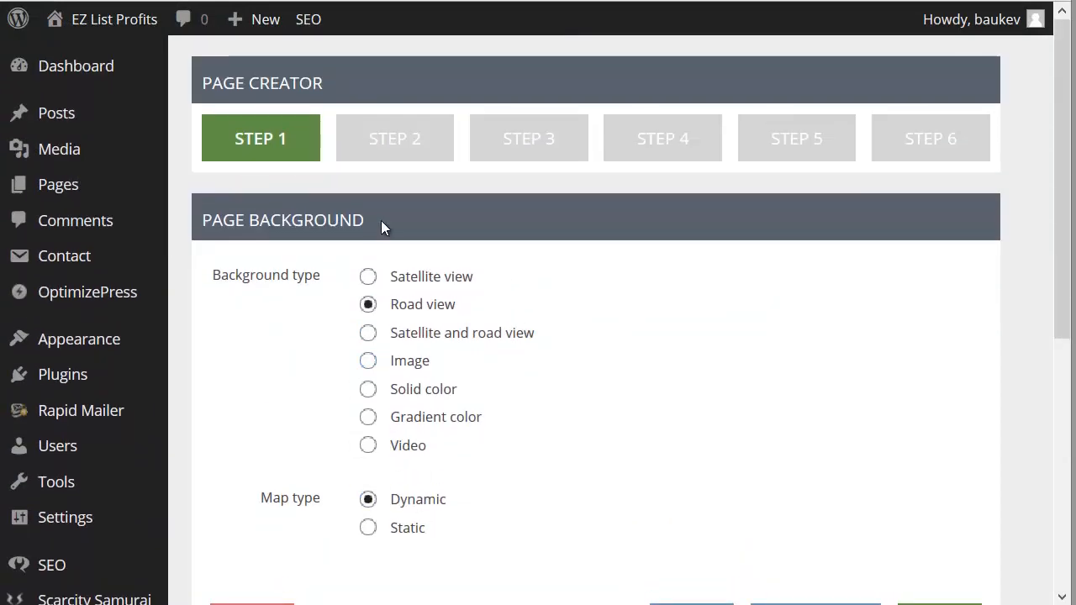
pyautogui.rightClick(524, 319)
pyautogui.click(318, 452)
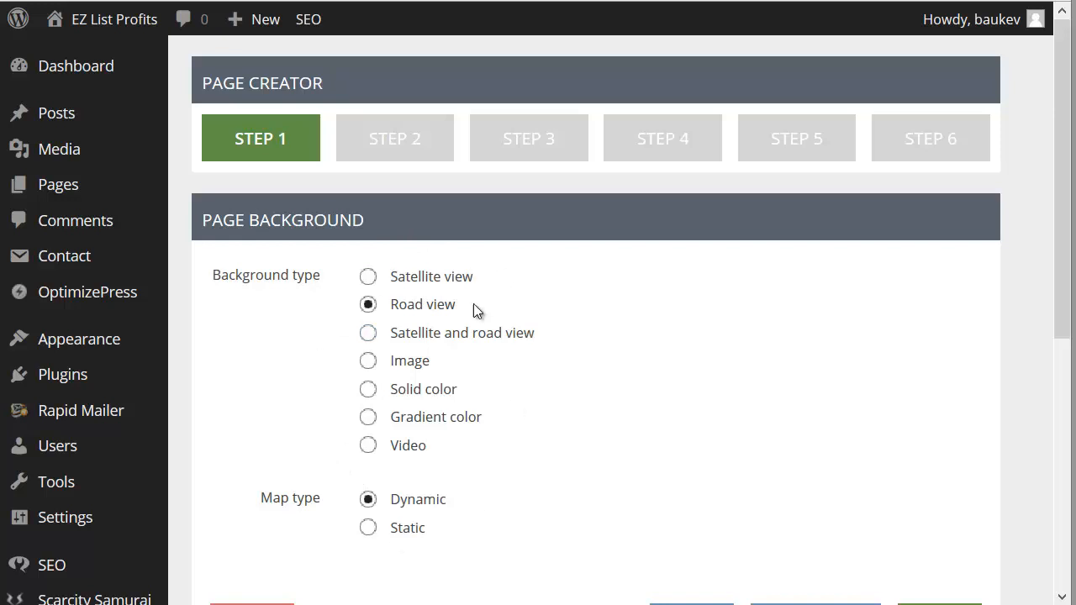
# Step: Go to Step 2 of the page creator and set the main container's layout to Fixed width
pyautogui.scroll(-2, 375, 399)
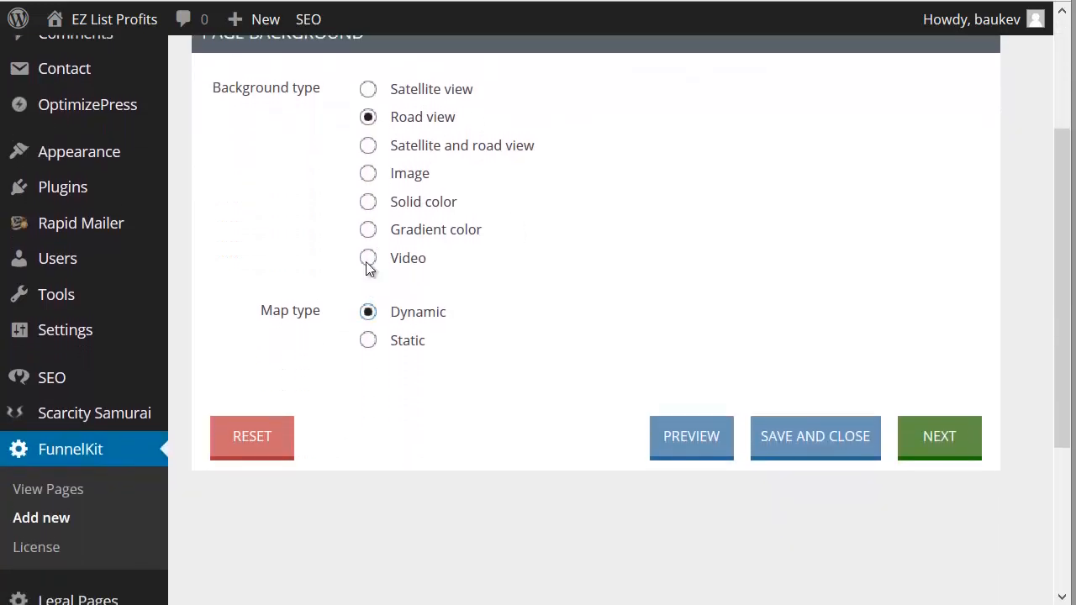
pyautogui.scroll(2, 365, 262)
pyautogui.click(356, 158)
pyautogui.scroll(-1, 353, 315)
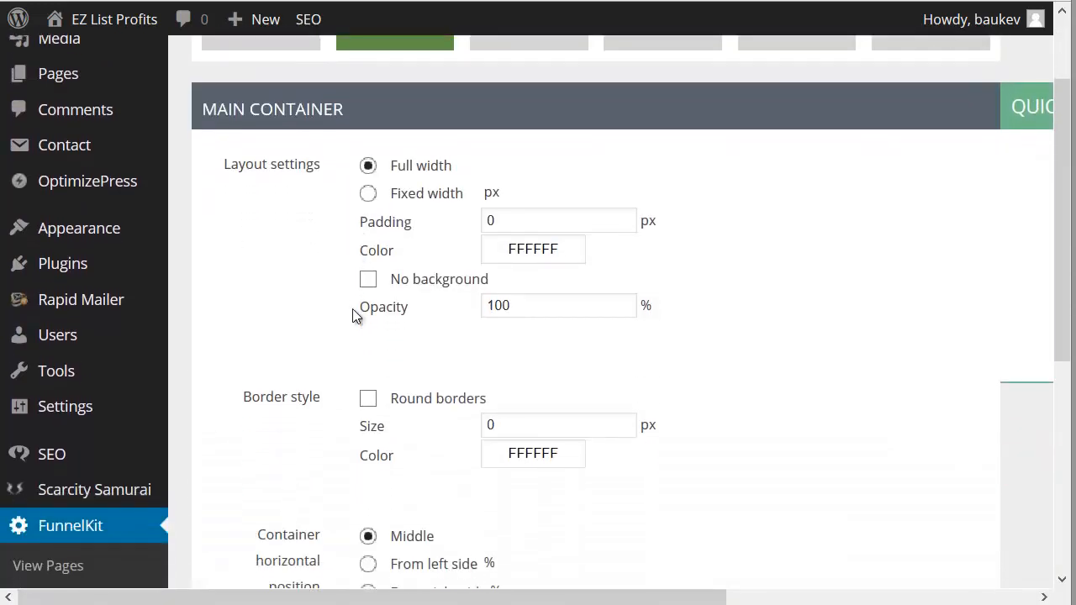
pyautogui.scroll(-2, 352, 315)
pyautogui.scroll(4, 352, 315)
pyautogui.click(396, 305)
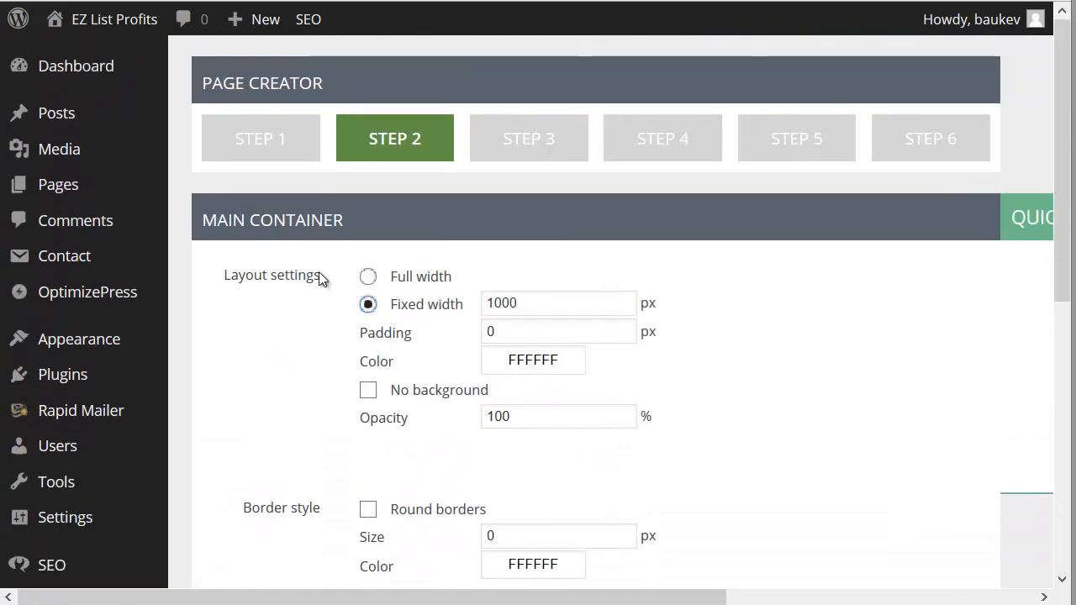
# Step: Set the main container's fixed width to 500 px and check the remaining container settings
pyautogui.scroll(-5, 300, 332)
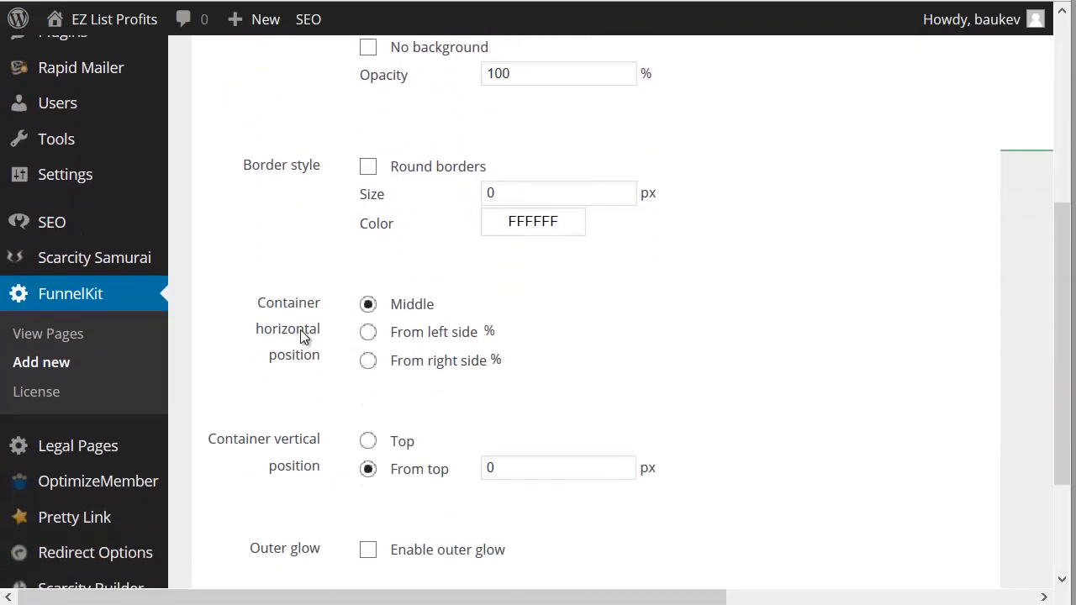
pyautogui.scroll(2, 305, 332)
pyautogui.scroll(3, 305, 332)
pyautogui.doubleClick(552, 303)
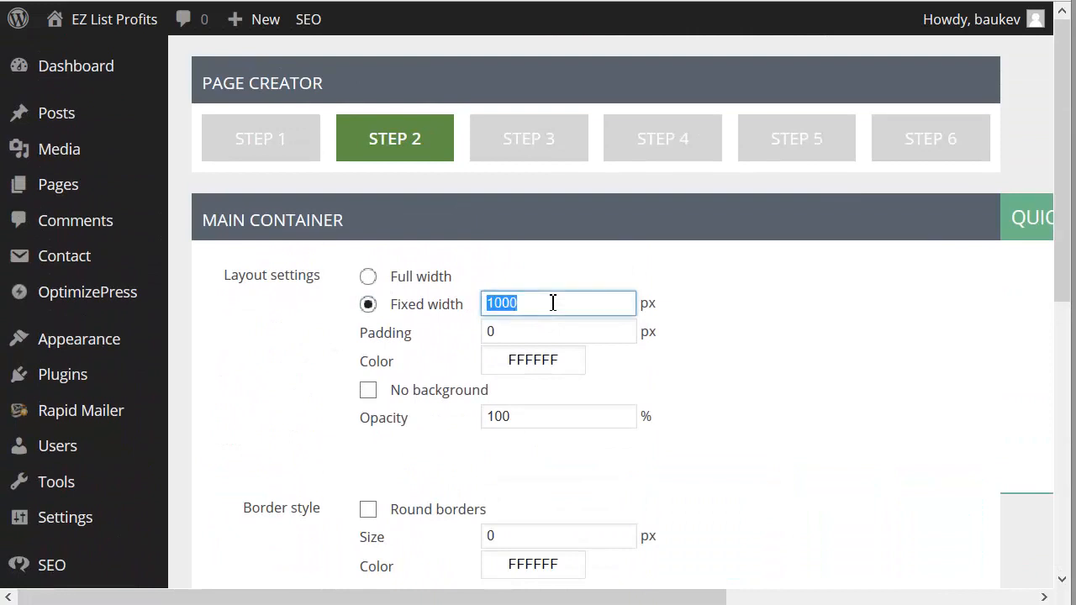
pyautogui.write('500')
pyautogui.scroll(-5, 368, 353)
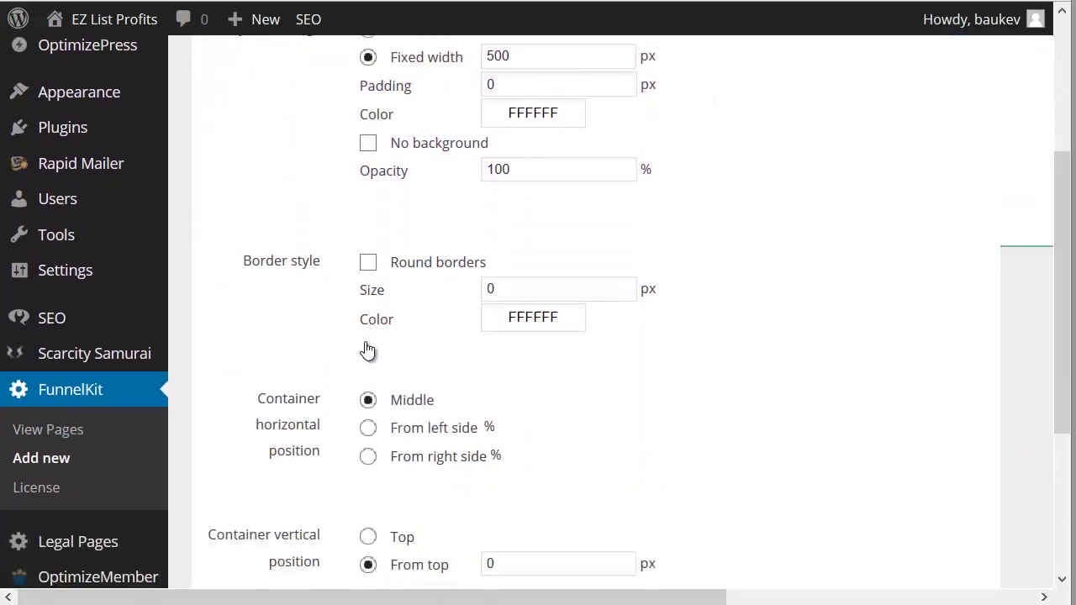
pyautogui.click(368, 353)
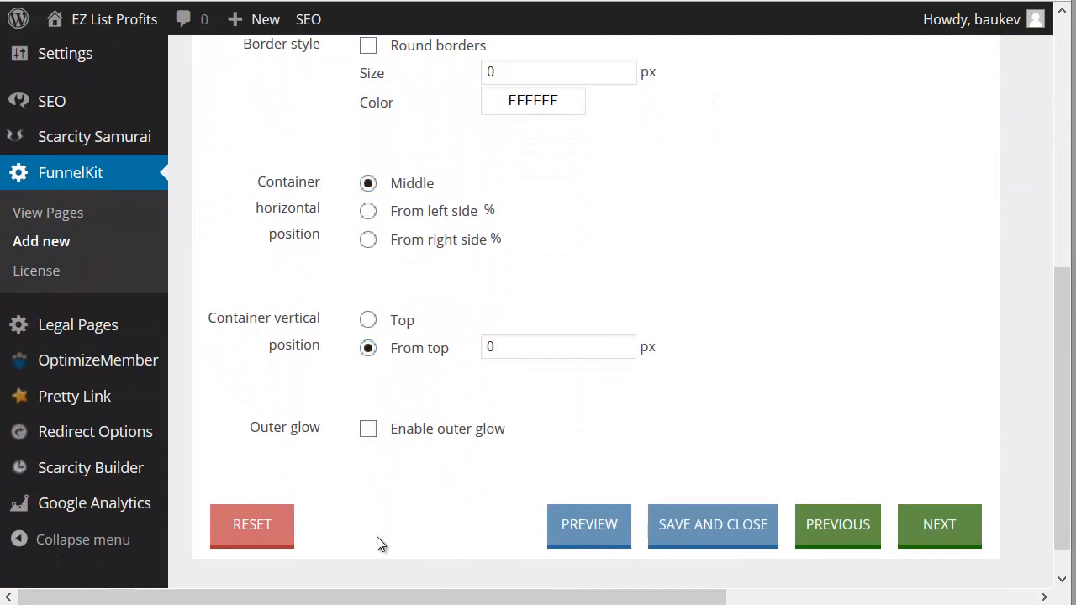
# Step: Go to Step 3 of the page creator and put the cursor in the subscription form's HTML code field
pyautogui.scroll(5, 433, 444)
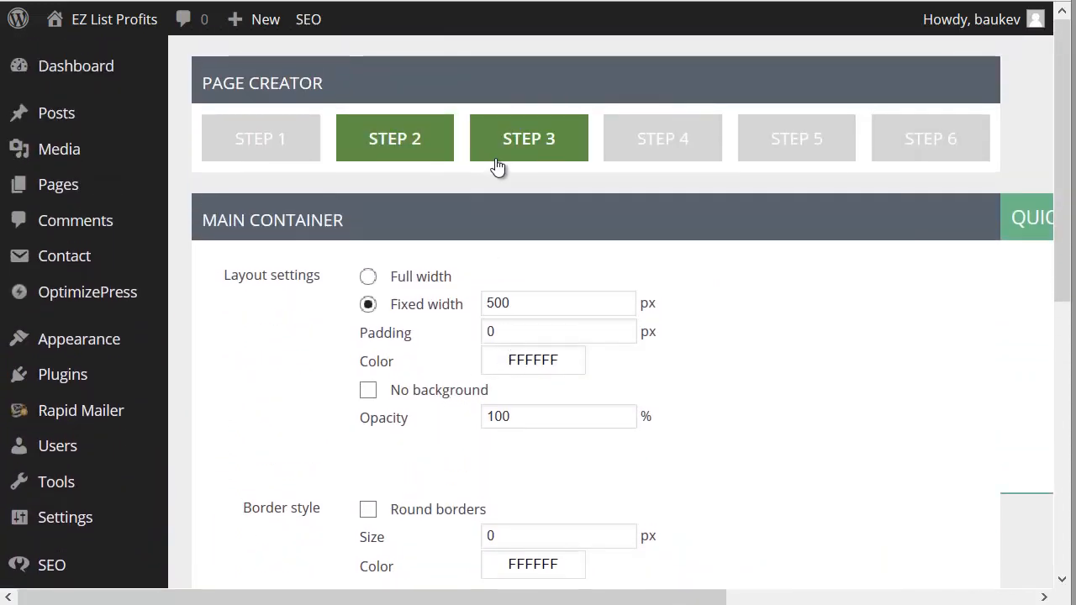
pyautogui.click(480, 154)
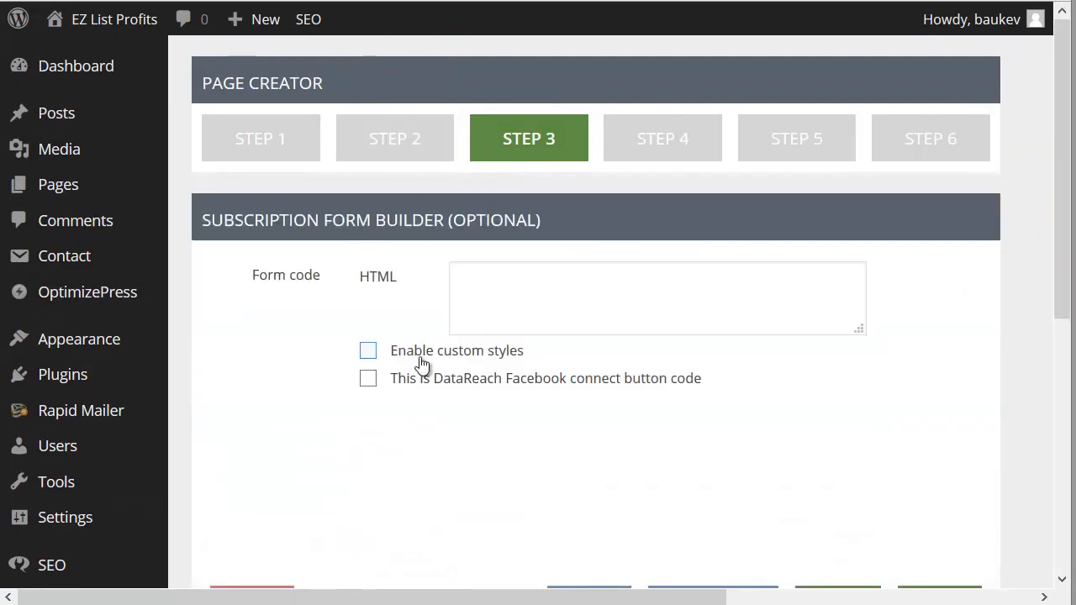
pyautogui.click(496, 271)
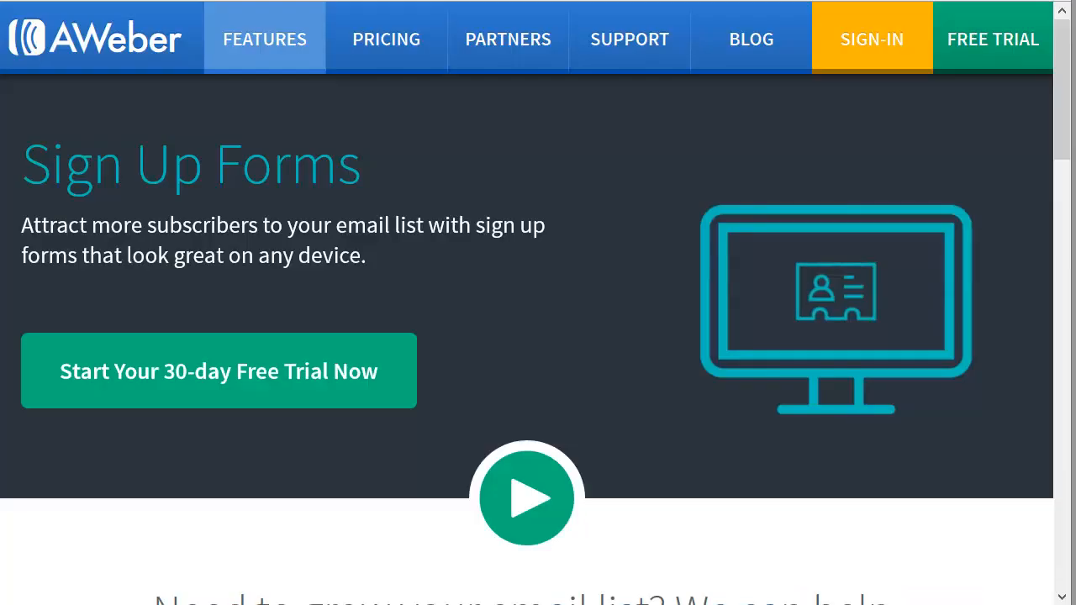
# Step: Switch to the AWeber site and try to sign in with the saved login
pyautogui.click(888, 39)
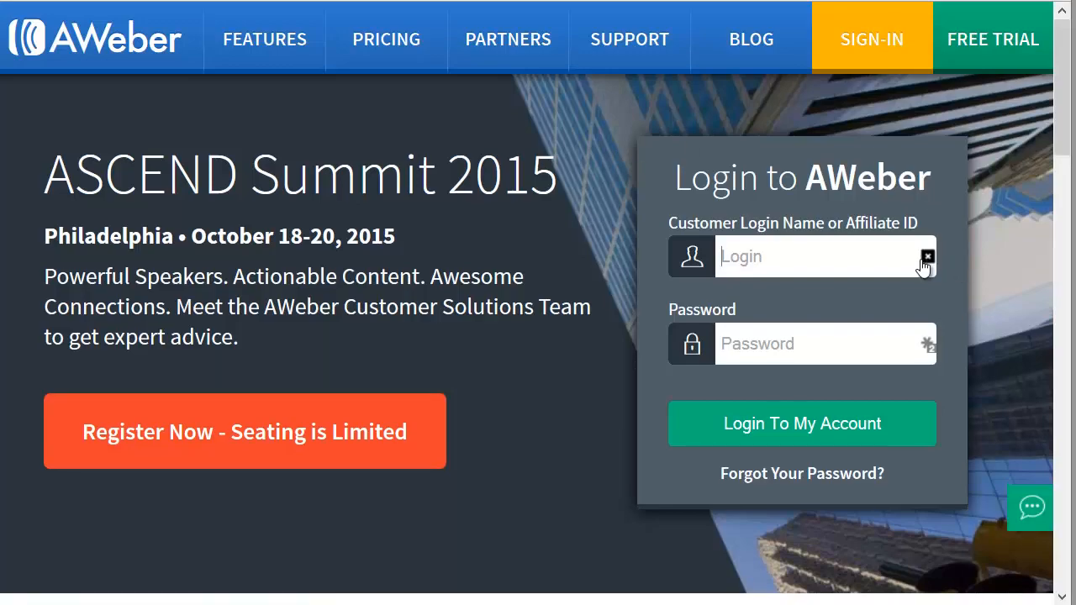
pyautogui.click(927, 256)
pyautogui.click(618, 345)
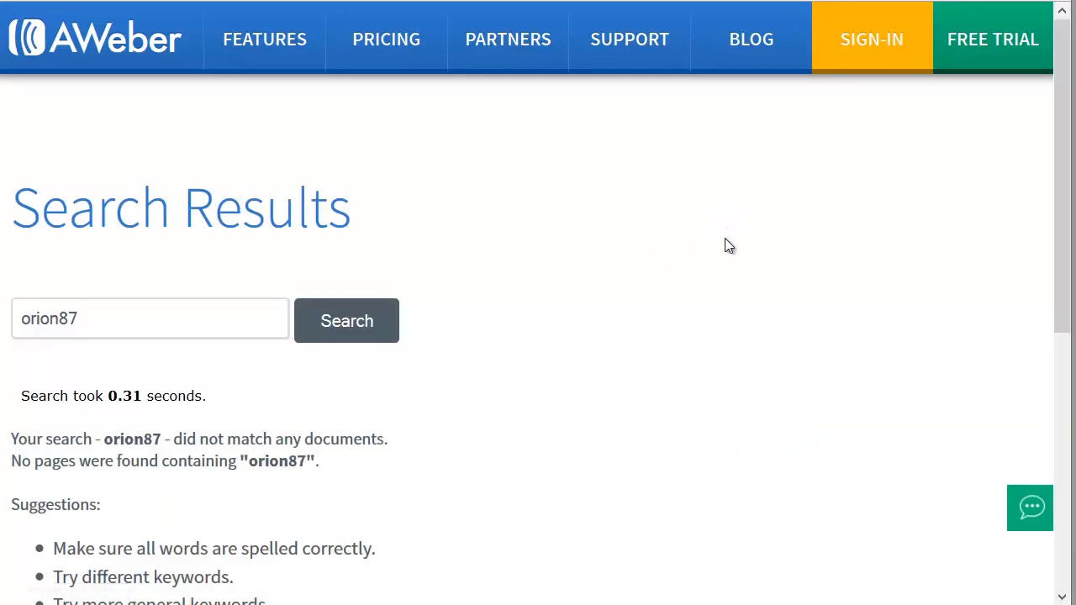
# Step: Sign in to the AWeber account by filling in the saved login name and entering the account password
pyautogui.click(856, 52)
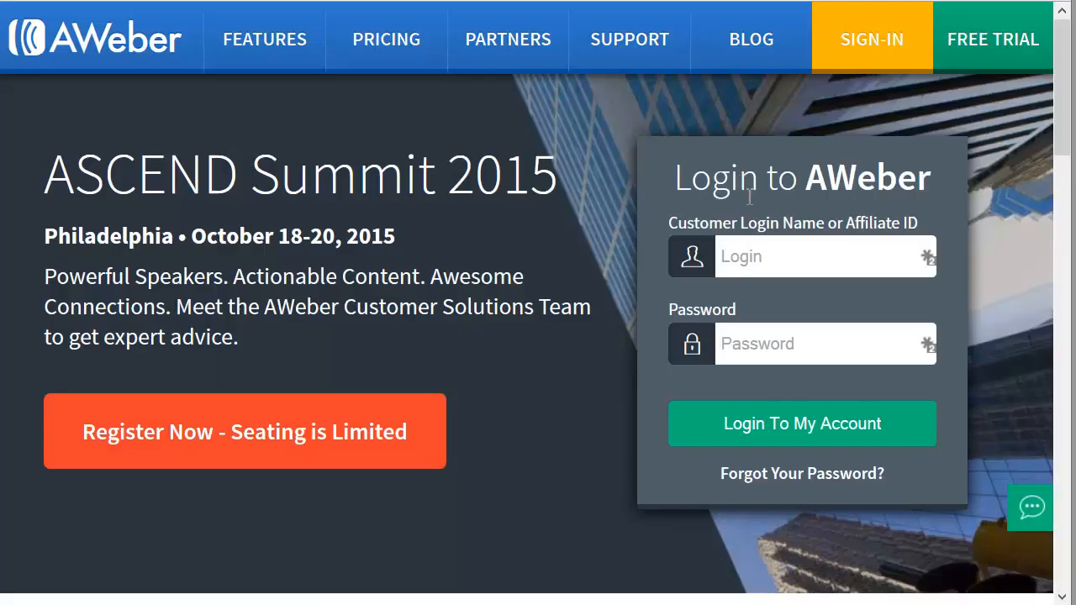
pyautogui.click(927, 255)
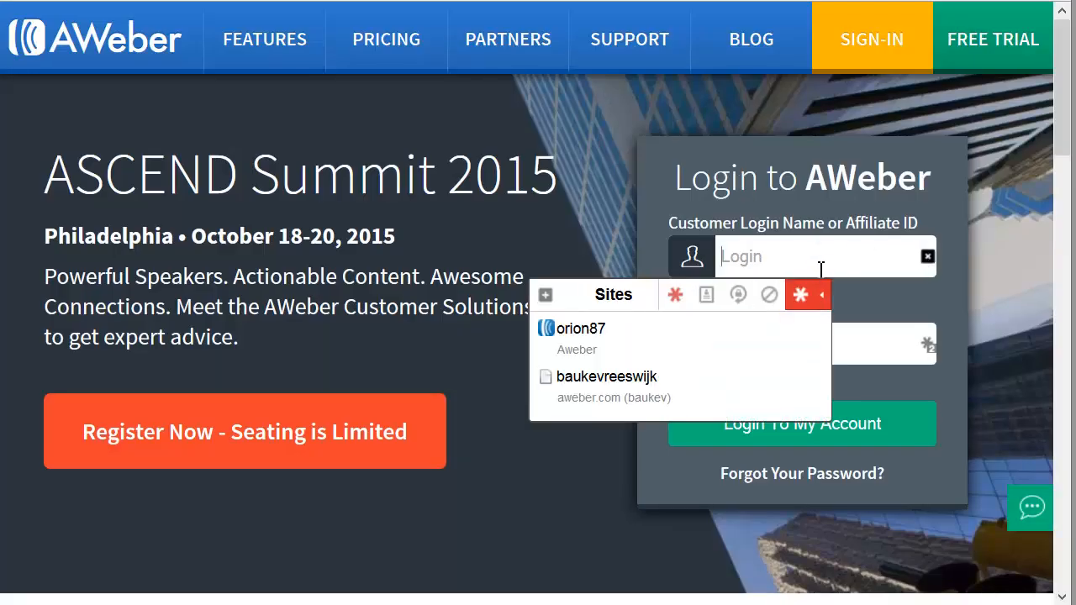
pyautogui.click(679, 347)
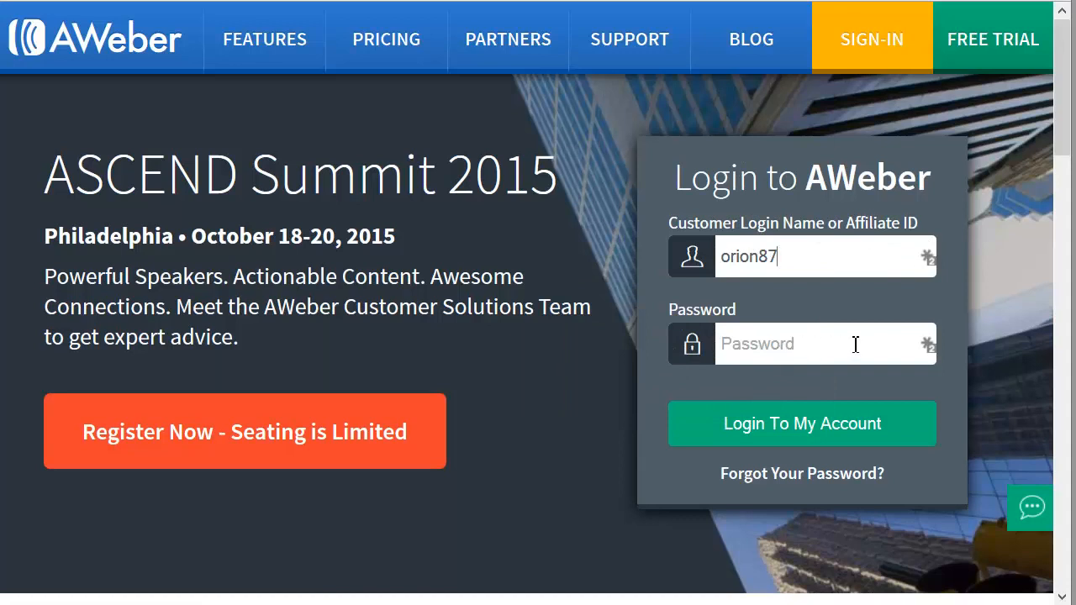
pyautogui.write('•')
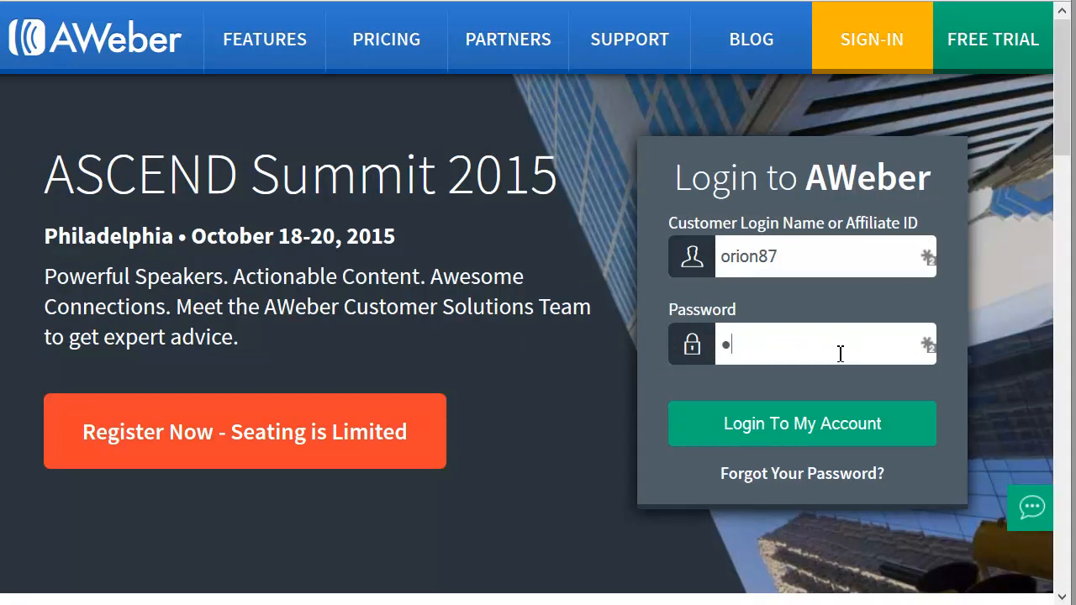
pyautogui.write('•••••')
pyautogui.hotkey('ctrl', 'a')
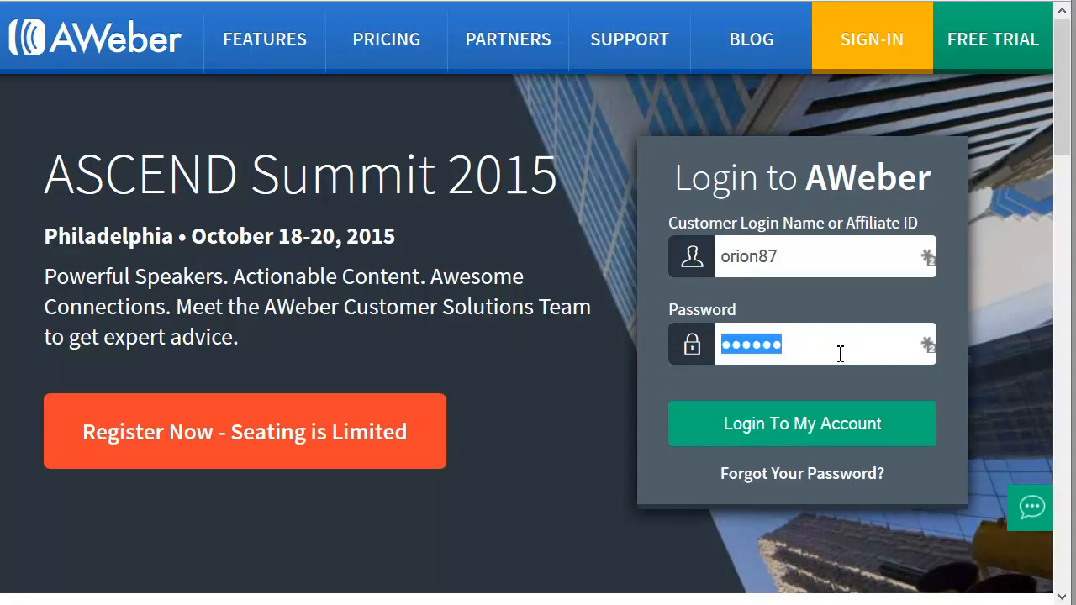
pyautogui.write('•••')
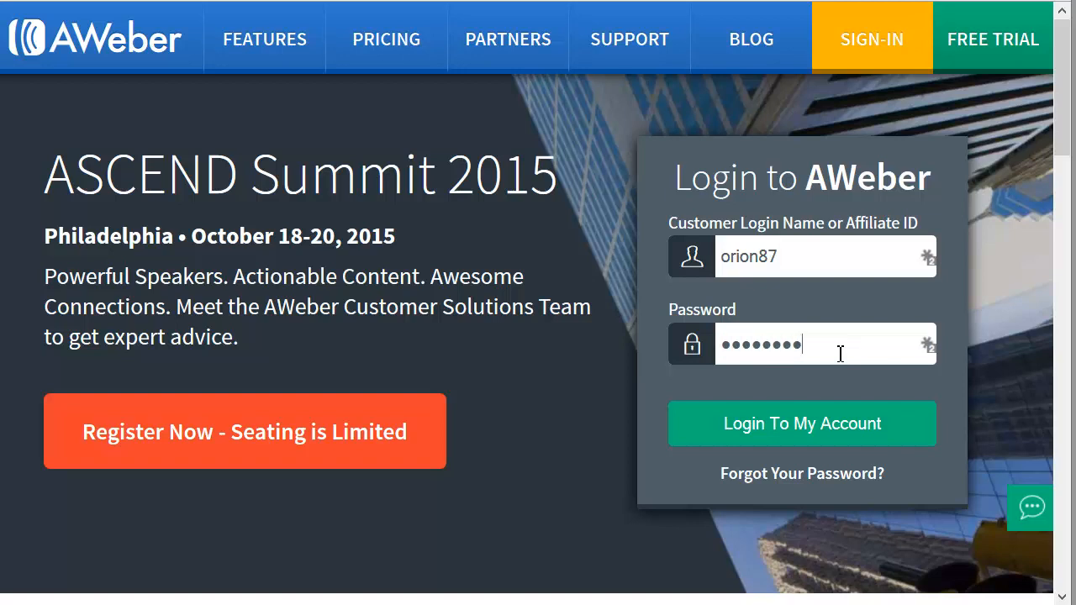
pyautogui.press('Return')
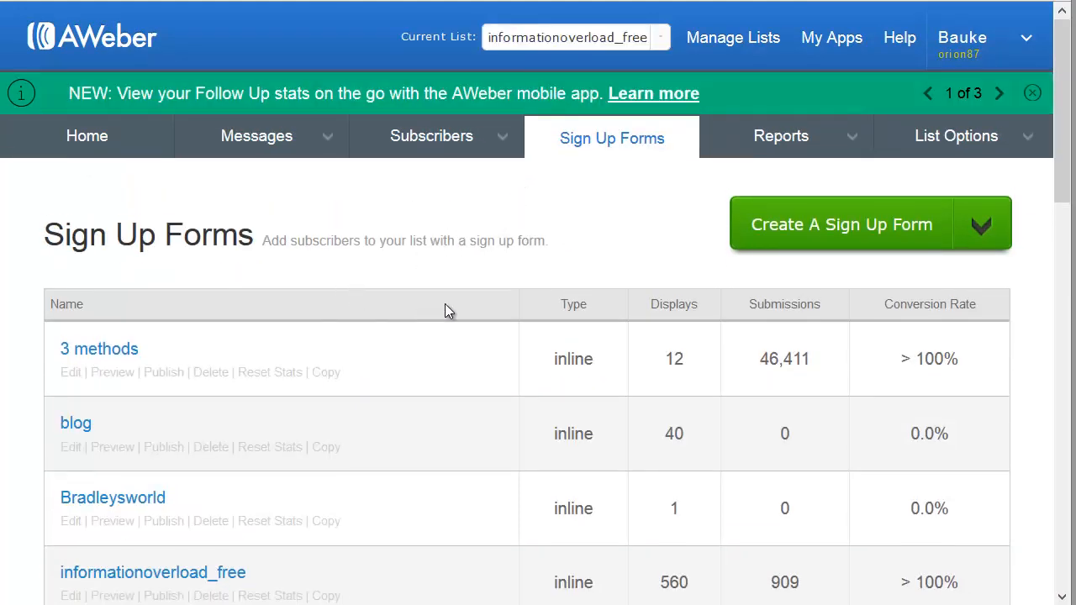
# Step: Open the publishing options of the "3 methods" sign up form for self-installation and copy its Raw HTML Version code
pyautogui.click(163, 372)
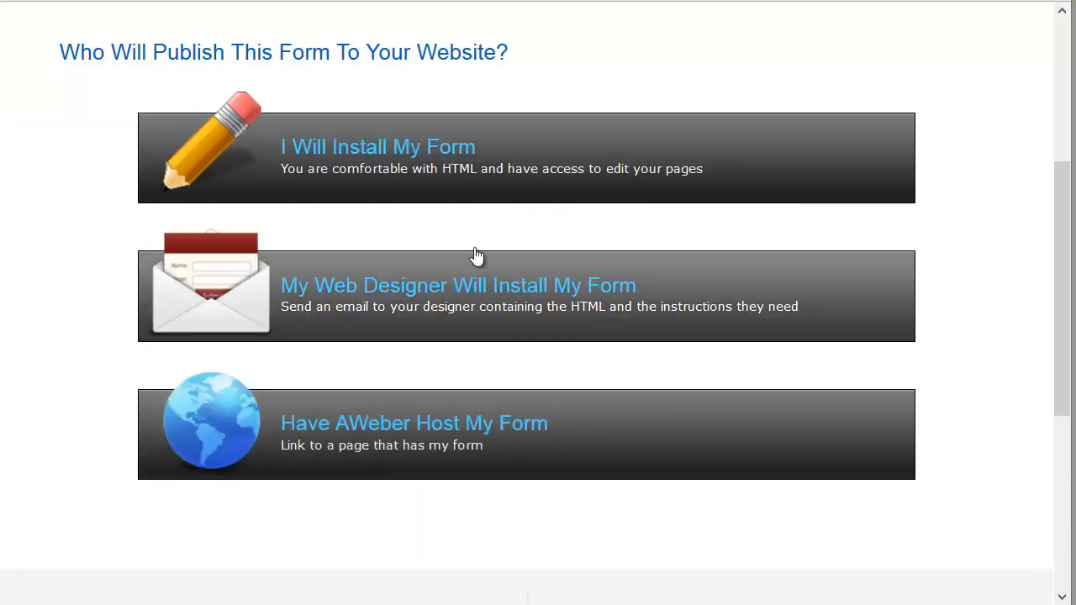
pyautogui.click(488, 181)
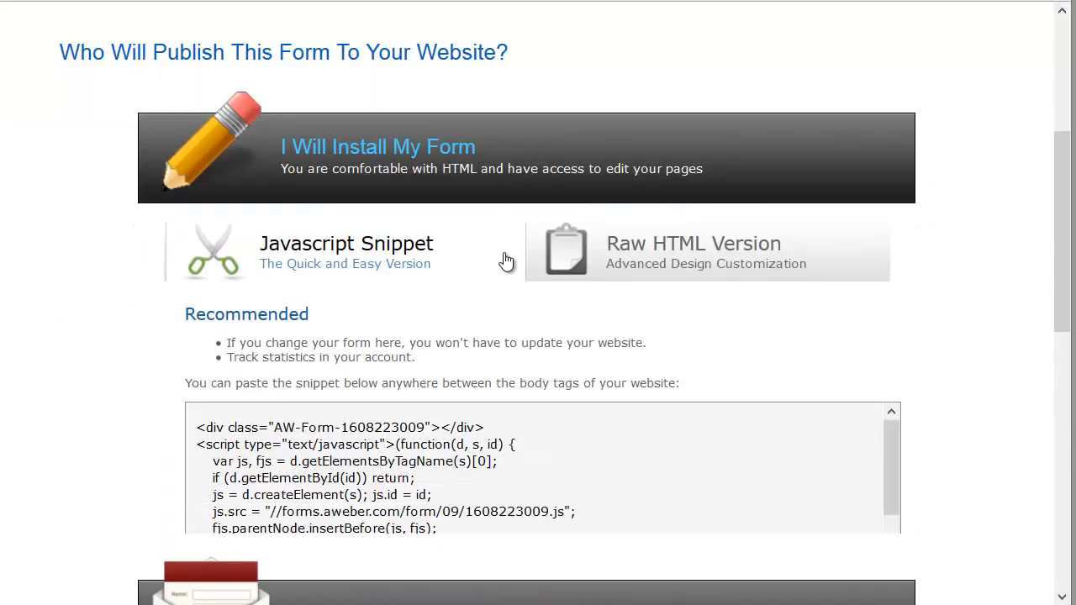
pyautogui.click(569, 282)
pyautogui.click(485, 440)
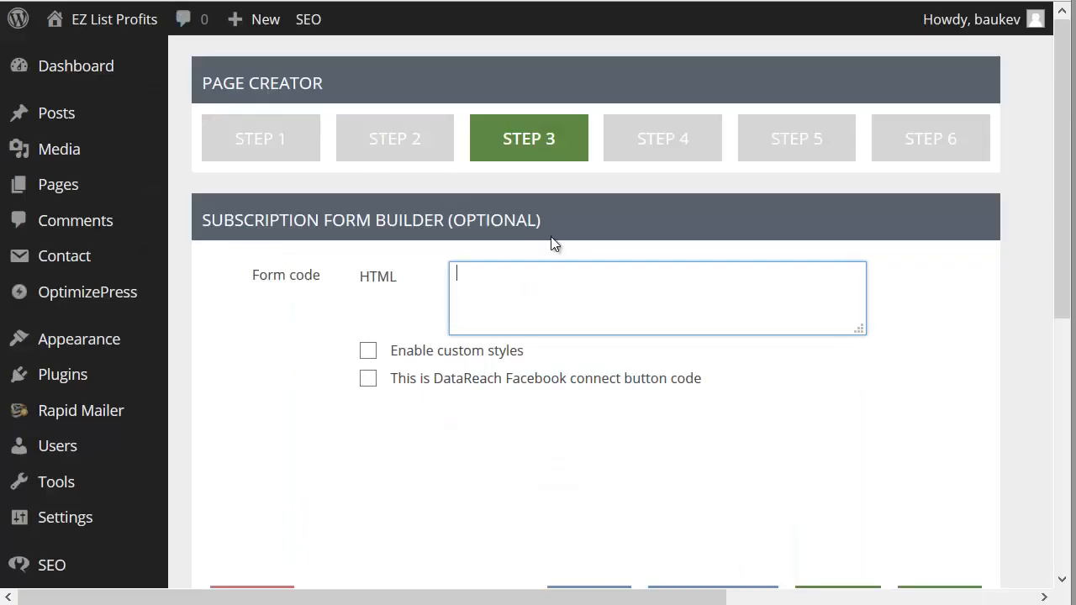
# Step: Switch back to the WordPress page creator, paste the form code into the Step 3 HTML field and enable custom styles
pyautogui.hotkey('ctrl', 'v')
pyautogui.click(370, 347)
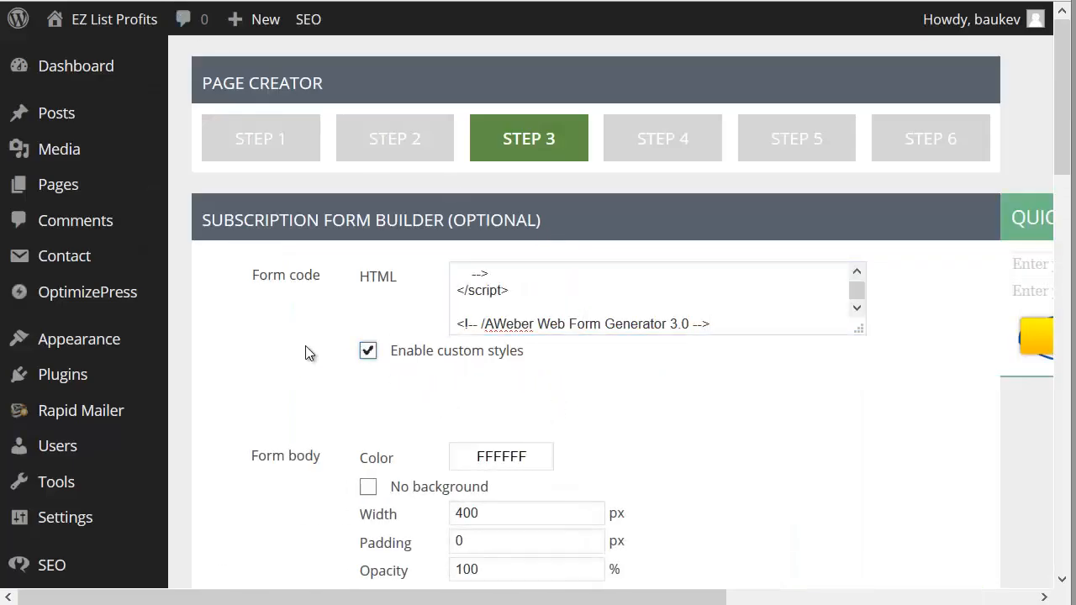
# Step: Look through the subscription form's custom style settings, from the form body, border and inputs to the submit button
pyautogui.scroll(-5, 866, 379)
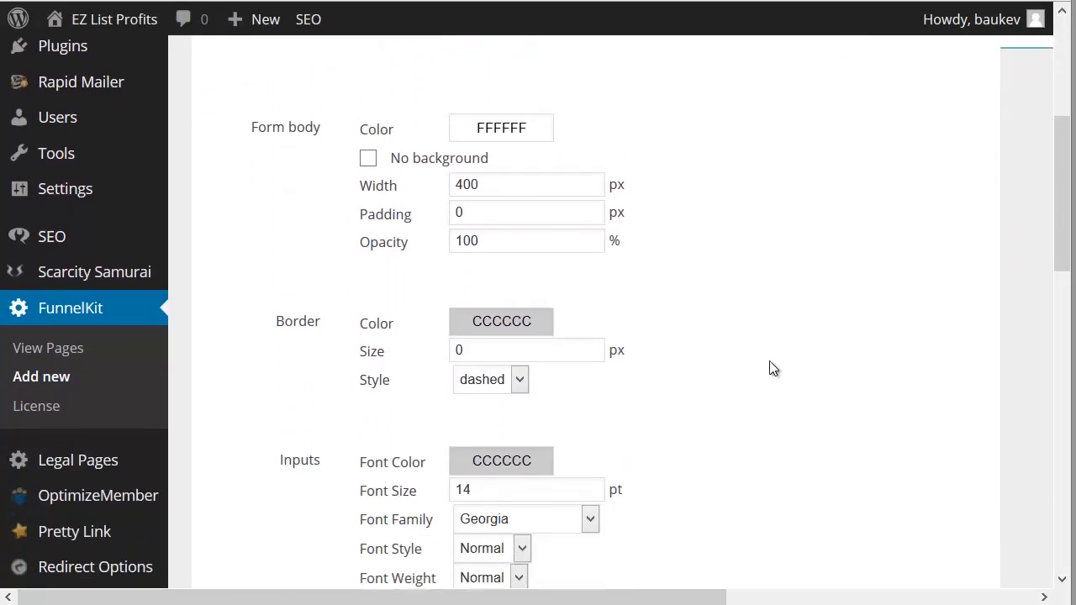
pyautogui.scroll(-10, 756, 359)
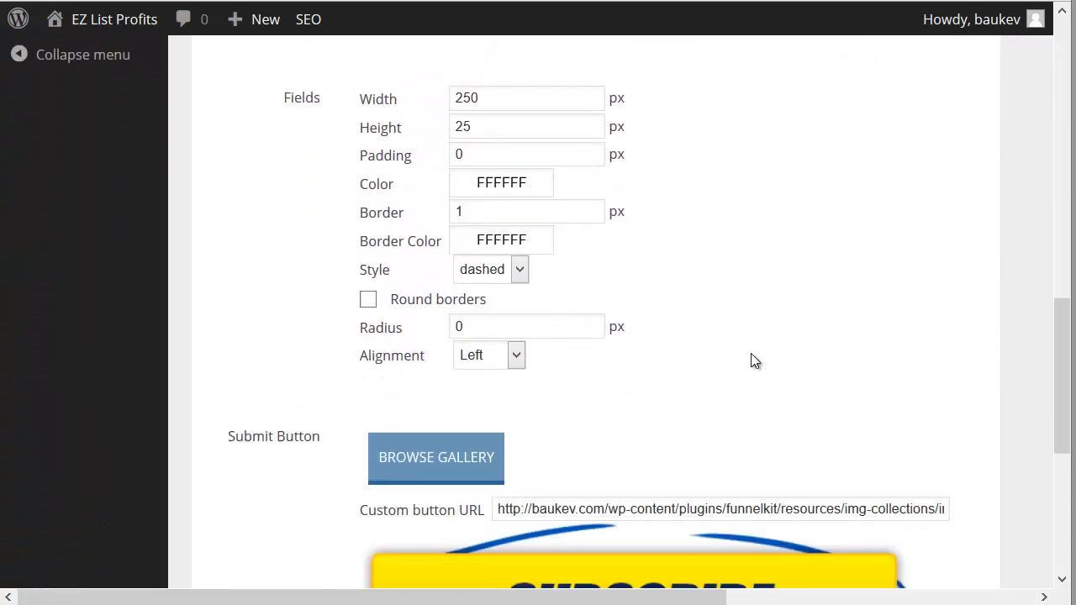
pyautogui.scroll(-3, 781, 319)
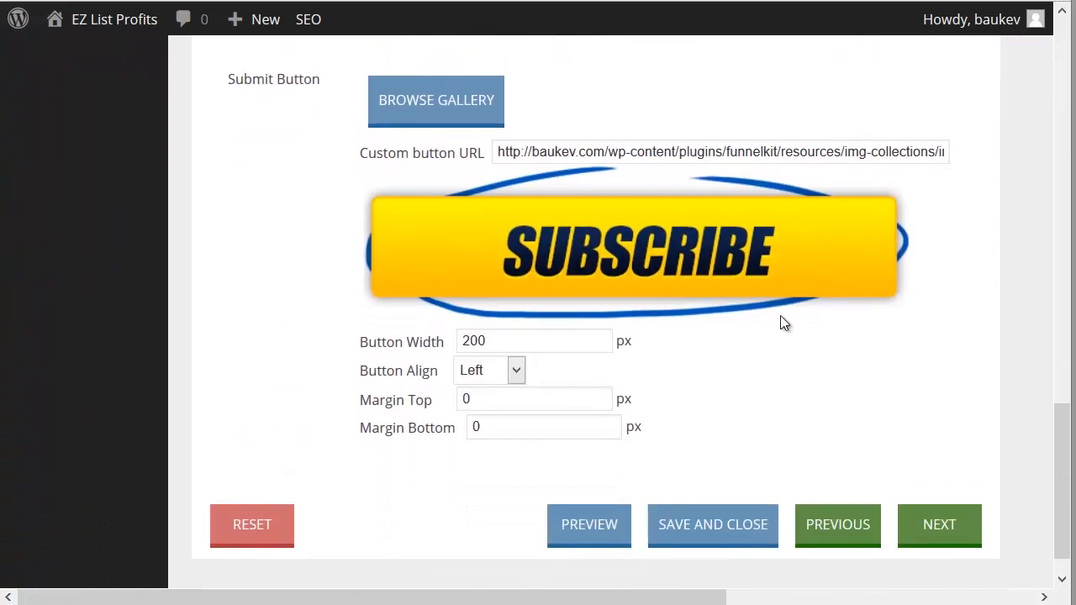
pyautogui.scroll(2, 540, 224)
pyautogui.scroll(10, 697, 230)
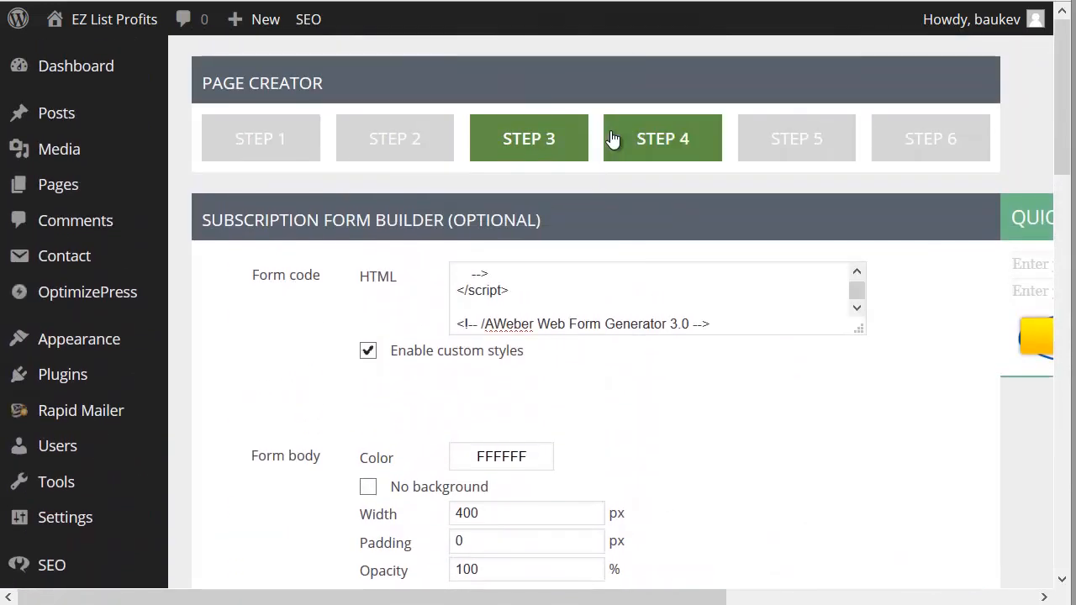
pyautogui.click(613, 138)
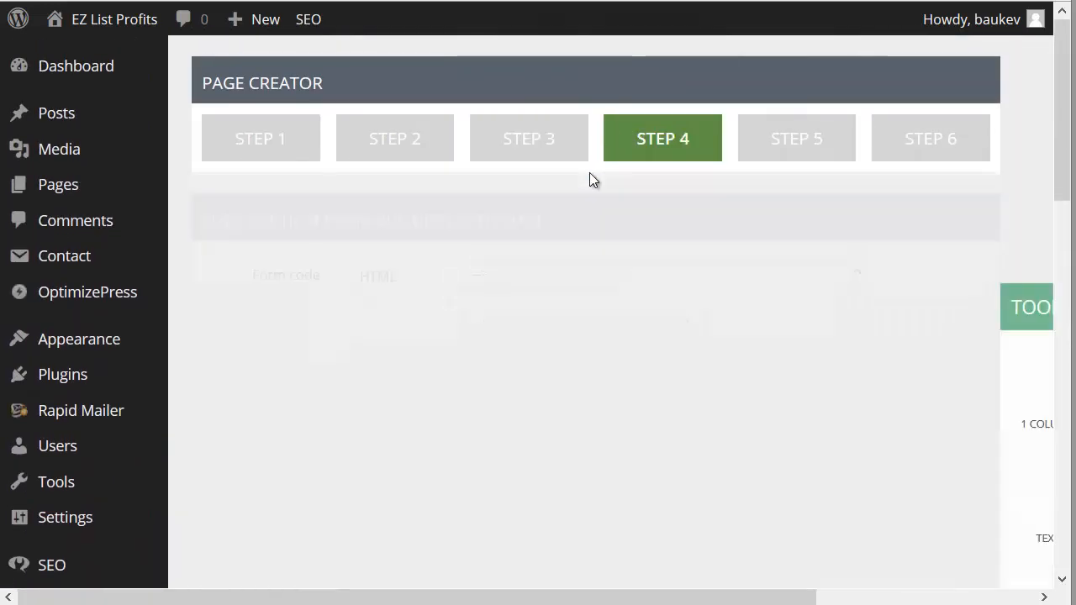
pyautogui.click(574, 151)
pyautogui.scroll(-12, 596, 325)
pyautogui.scroll(-2, 597, 325)
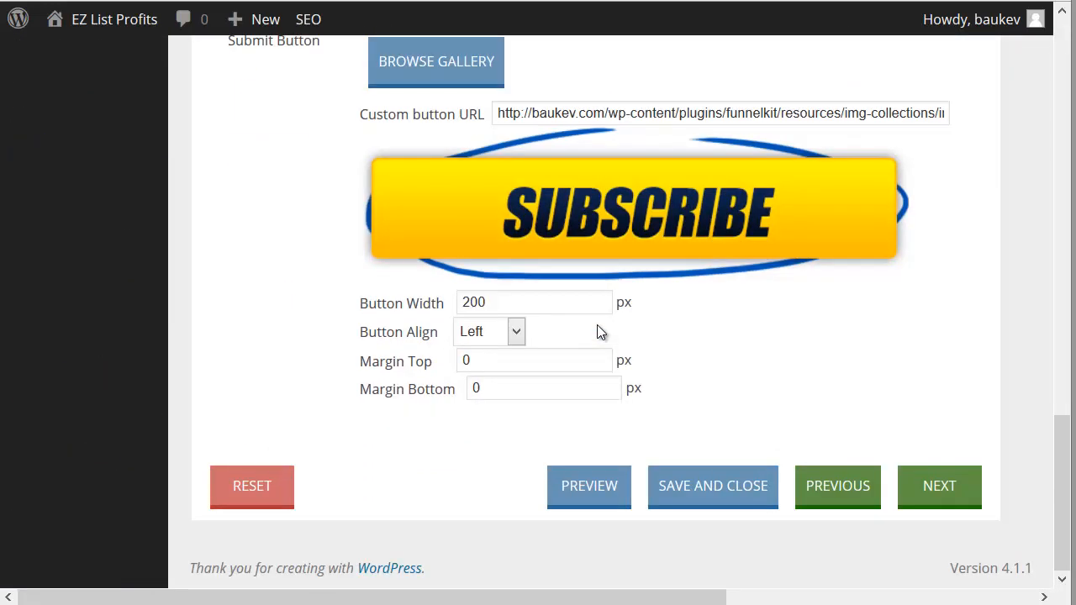
pyautogui.scroll(4, 597, 328)
pyautogui.scroll(10, 593, 324)
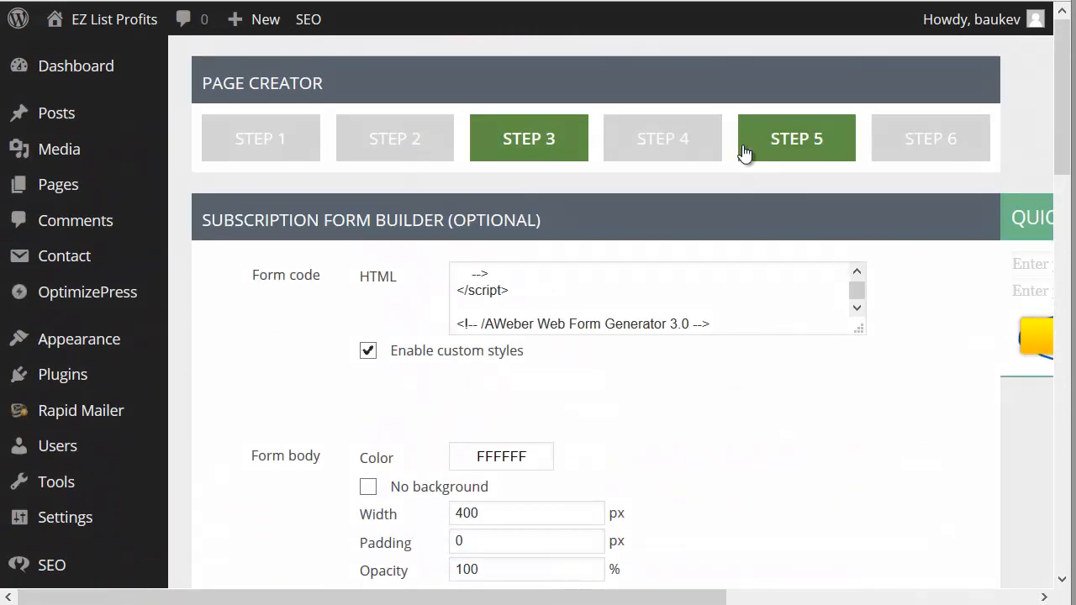
# Step: Go to Step 4 of the page creator and add a Text element to the new section area of the content
pyautogui.click(697, 158)
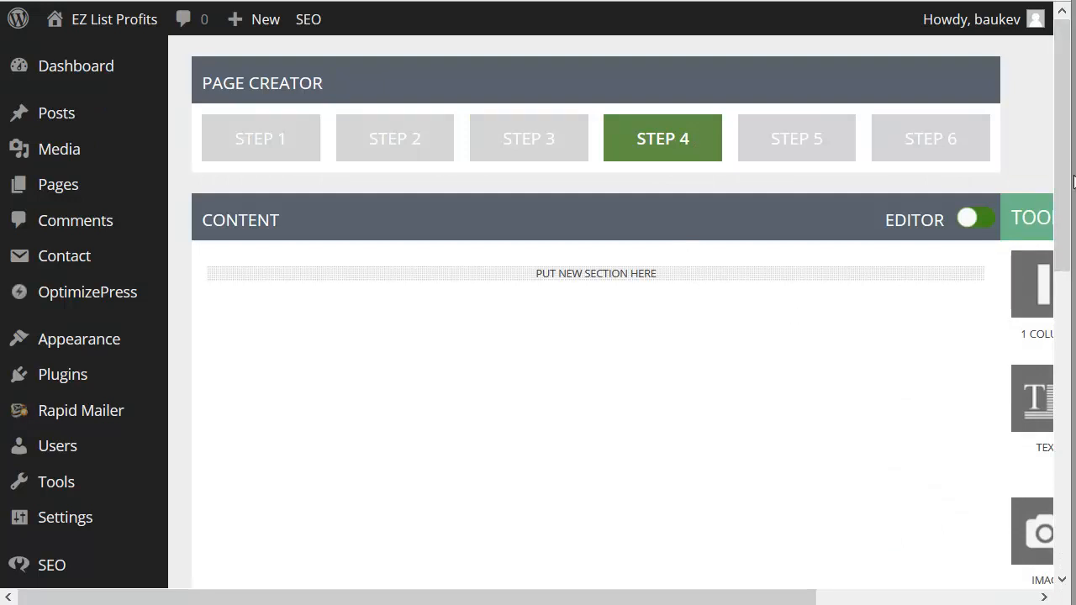
pyautogui.moveTo(829, 598); pyautogui.dragTo(941, 597)
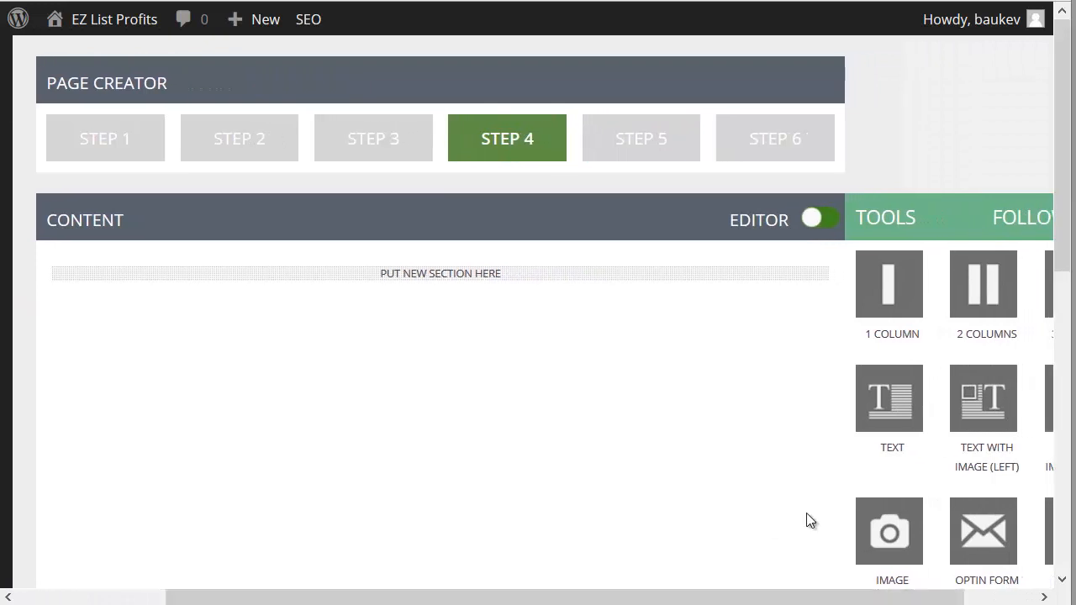
pyautogui.scroll(-3, 805, 519)
pyautogui.moveTo(901, 331); pyautogui.dragTo(514, 202)
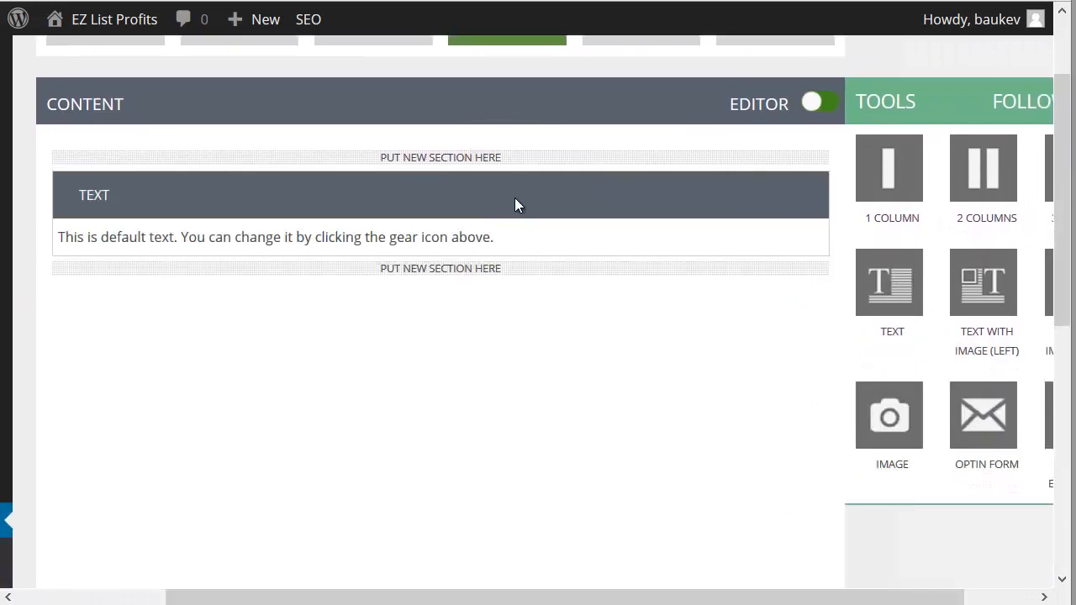
# Step: Open the text element for editing and format all of its default text as Heading 1
pyautogui.click(806, 194)
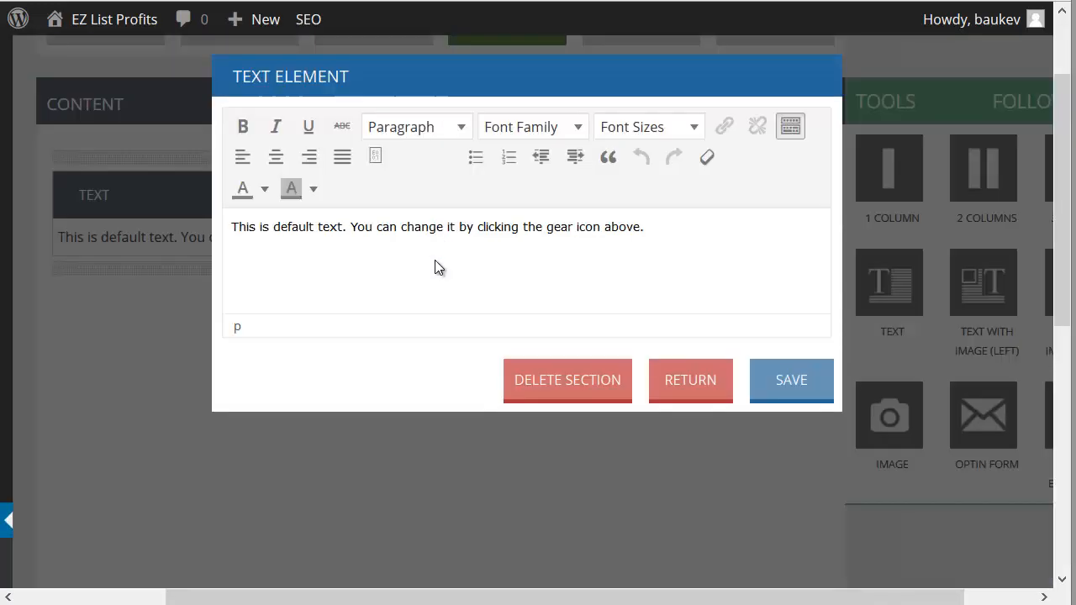
pyautogui.hotkey('ctrl', 'a')
pyautogui.click(418, 130)
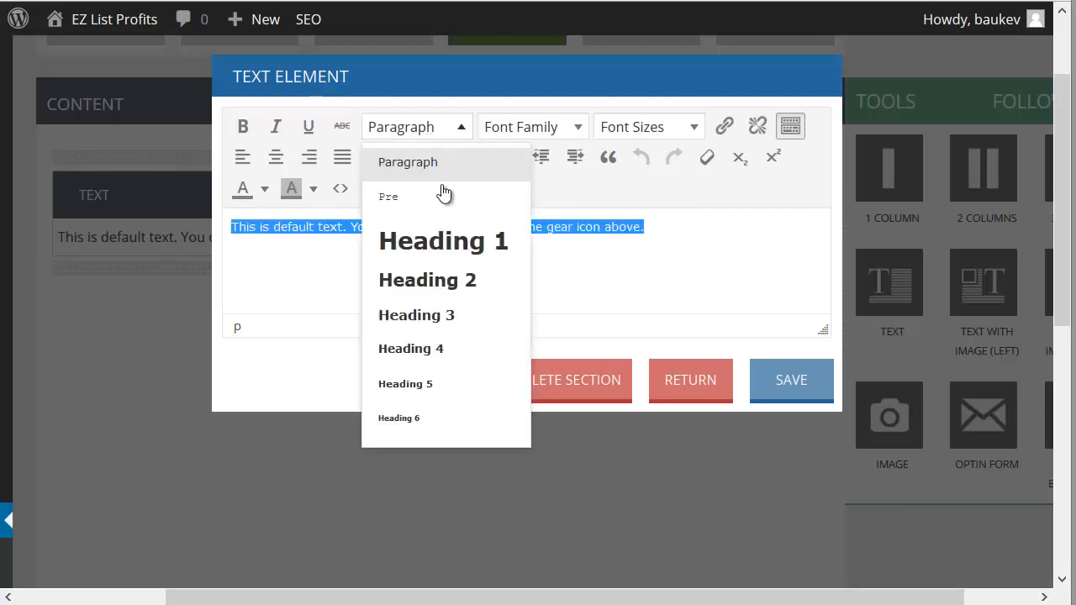
pyautogui.click(439, 241)
# Step: Replace the default text with the headline "How To Make $2,869.36 In 27 Days Without Selling Anything"
pyautogui.write('How TO')
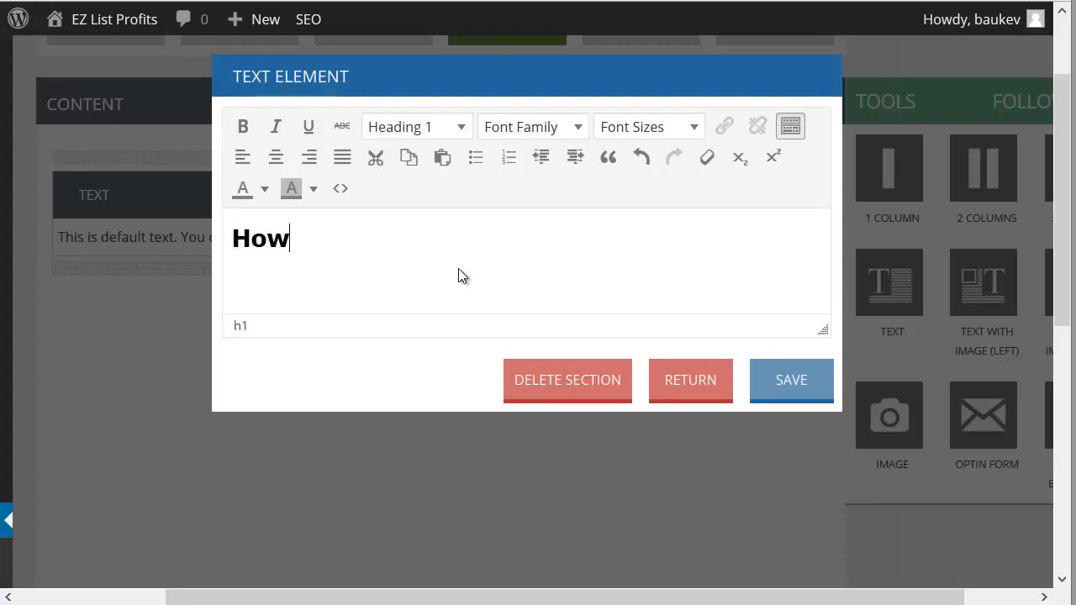
pyautogui.press('BackSpace')
pyautogui.press('BackSpace')
pyautogui.write('o Make $')
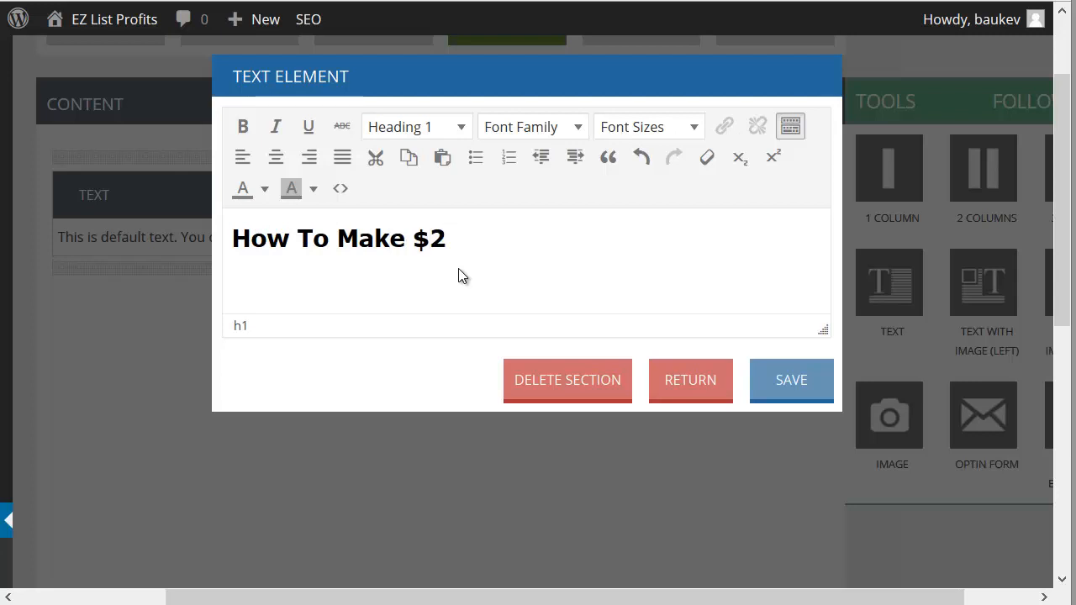
pyautogui.write('2,869.')
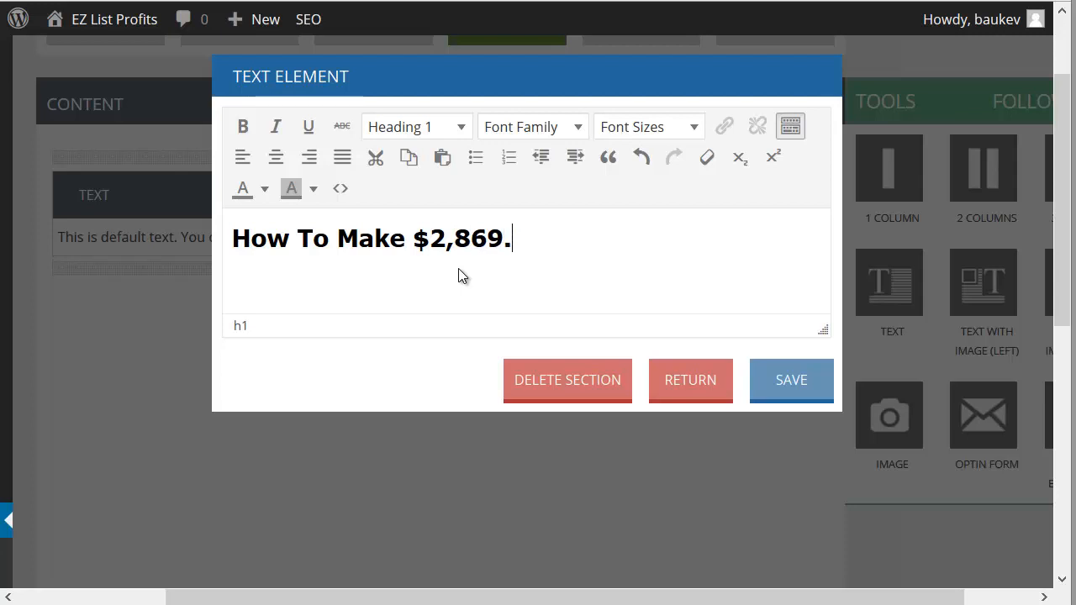
pyautogui.write('36 In ')
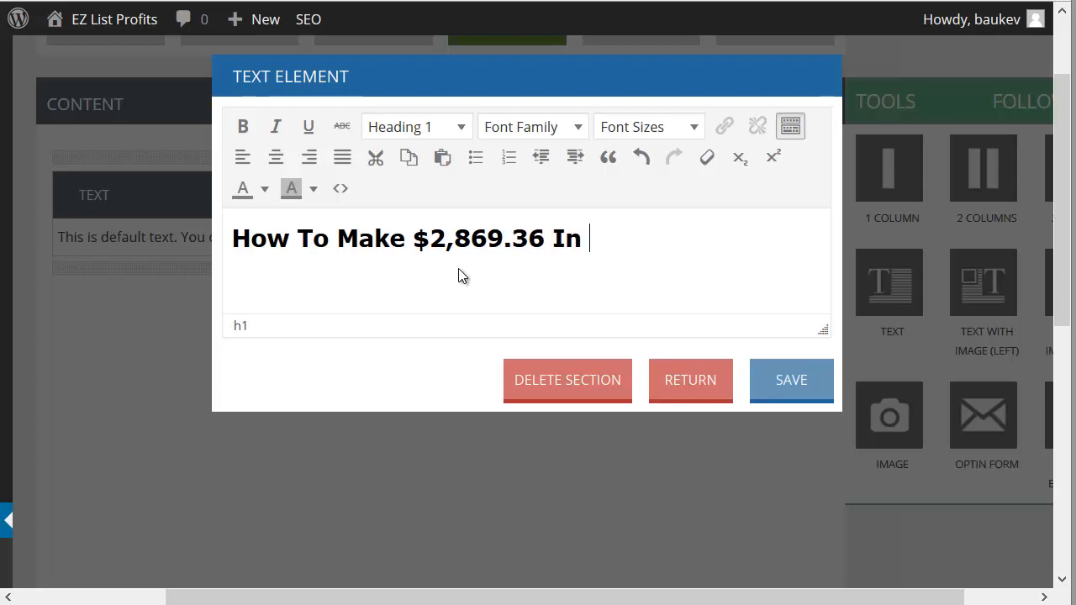
pyautogui.write('27 Days Withou')
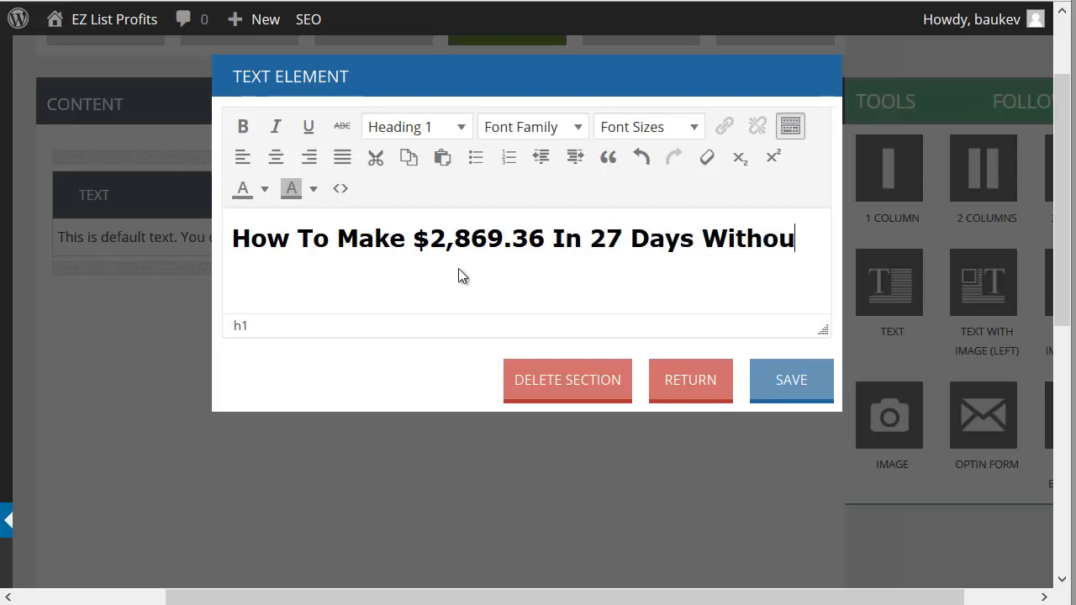
pyautogui.write('t Selling Anyth')
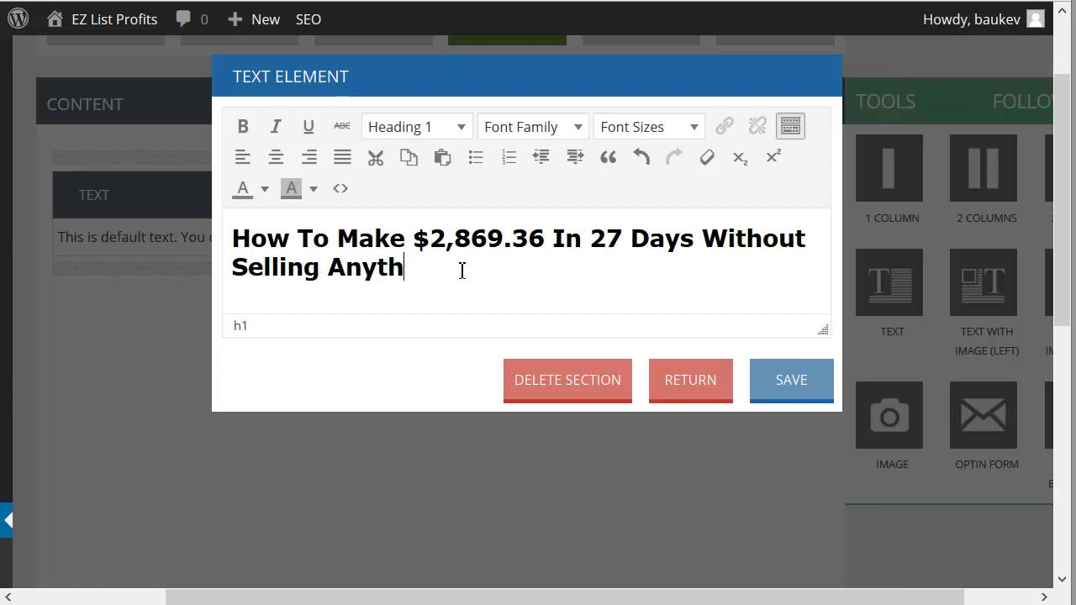
pyautogui.write('ing')
# Step: Colour "$2,869.36 In 27 Days" red in the headline and save the text element
pyautogui.moveTo(430, 254); pyautogui.dragTo(676, 244)
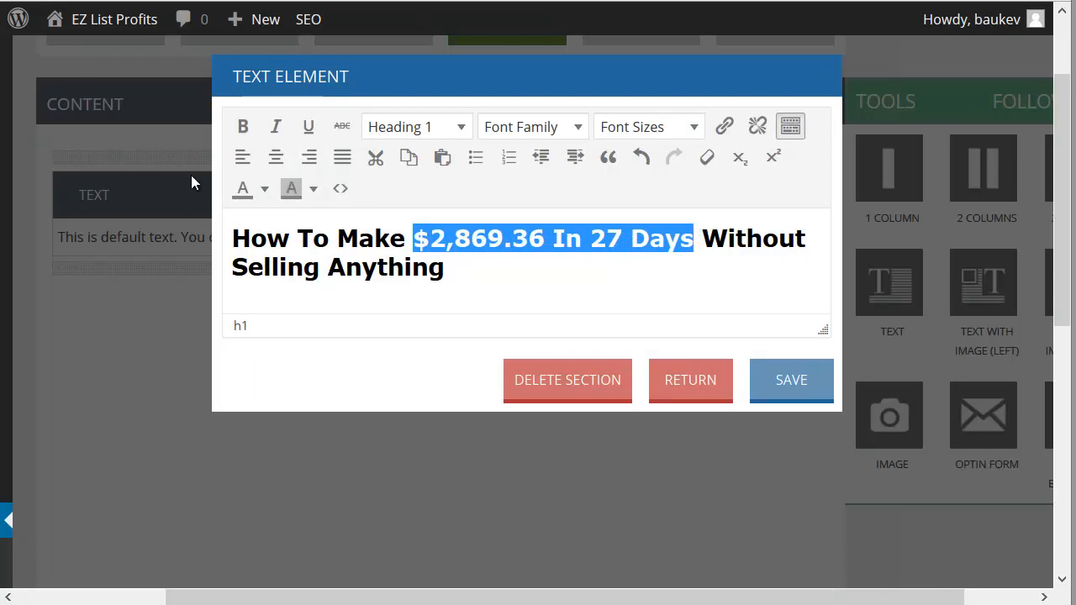
pyautogui.click(264, 188)
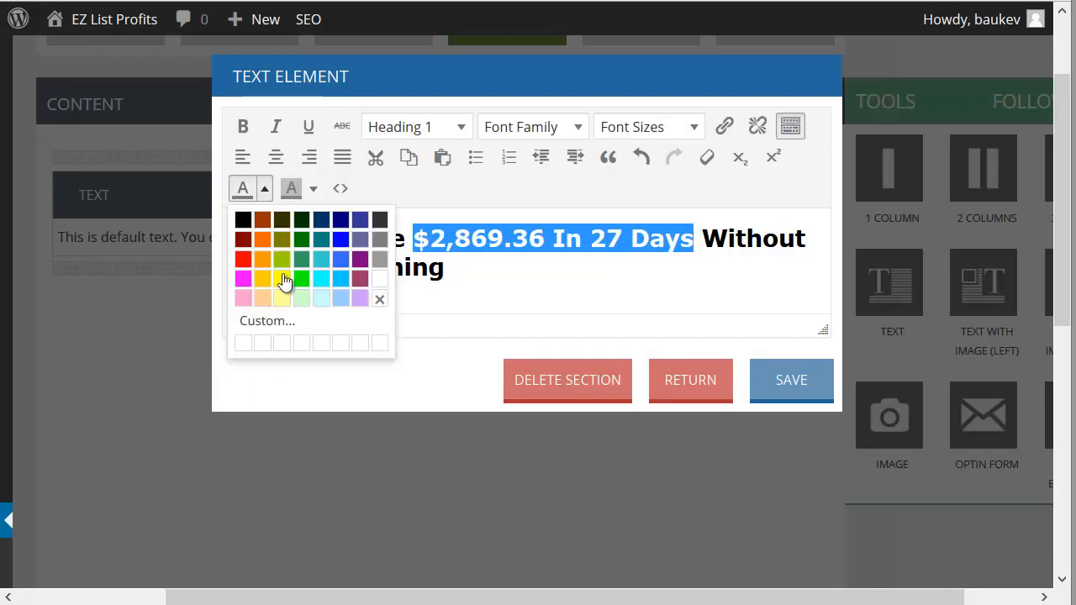
pyautogui.click(242, 262)
pyautogui.click(631, 269)
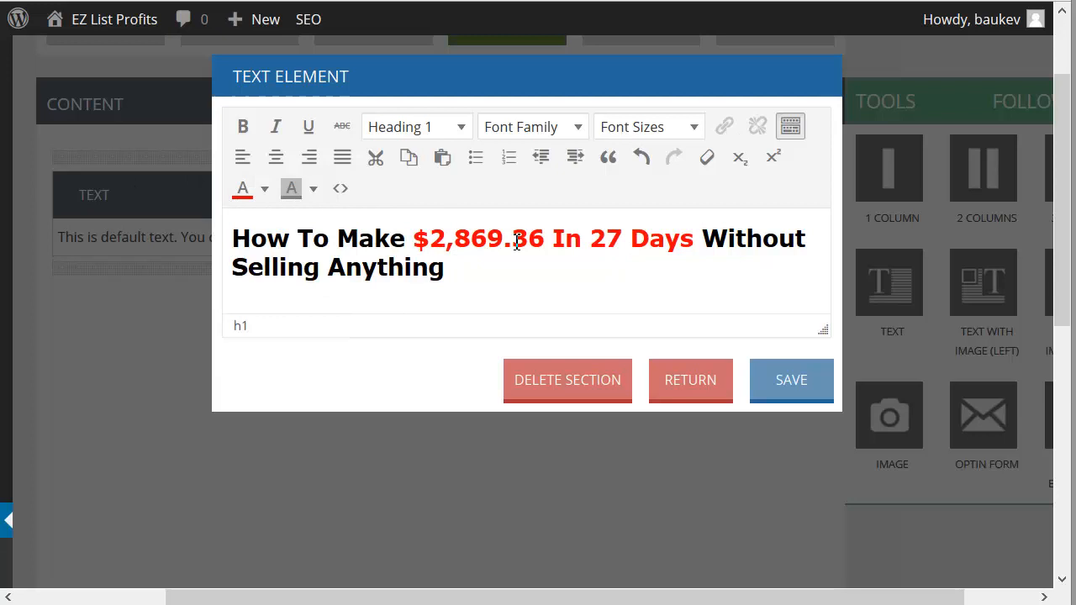
pyautogui.click(776, 389)
# Step: Reopen the headline text element, center the whole headline and save it
pyautogui.click(805, 195)
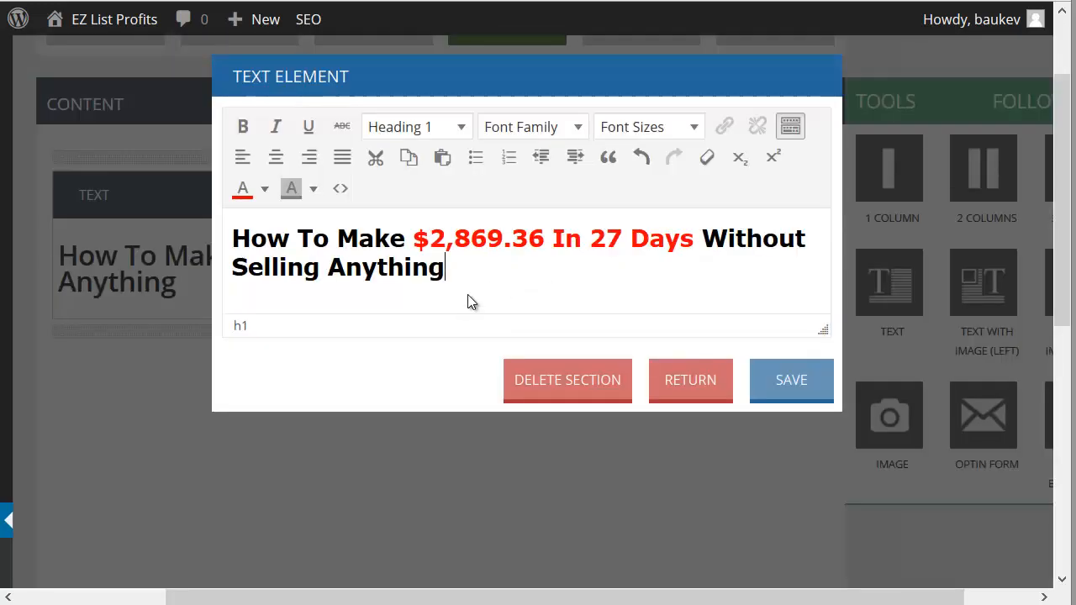
pyautogui.moveTo(512, 281); pyautogui.dragTo(319, 180)
pyautogui.click(276, 157)
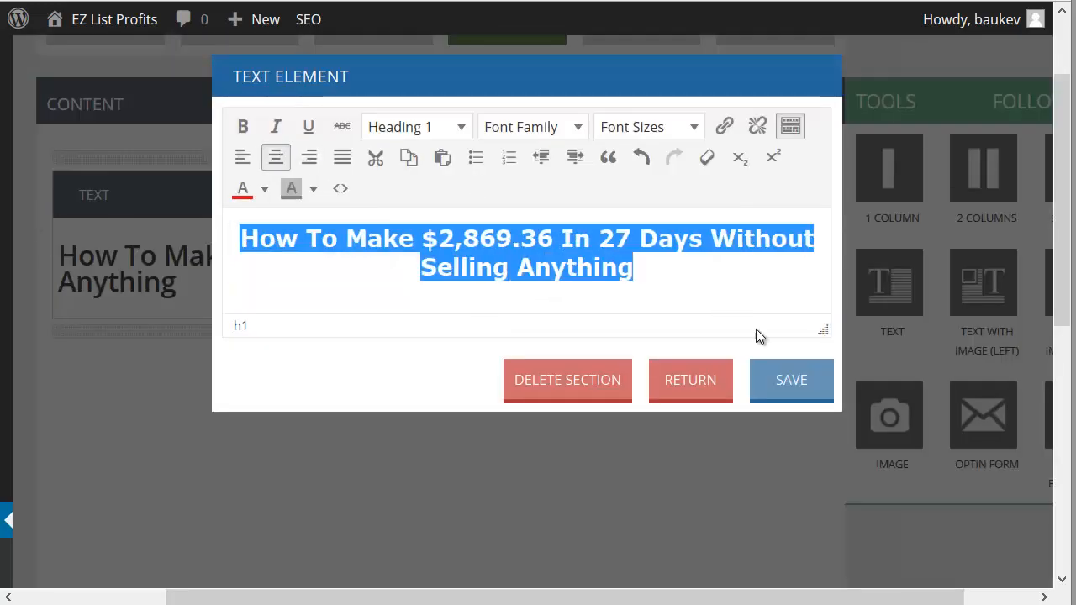
pyautogui.click(433, 271)
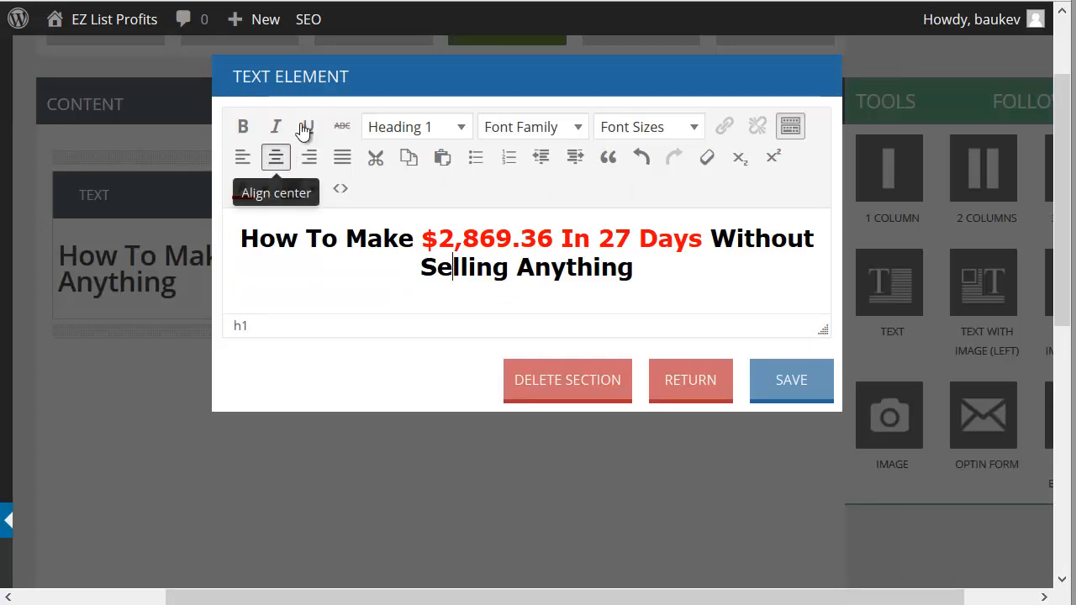
pyautogui.click(795, 385)
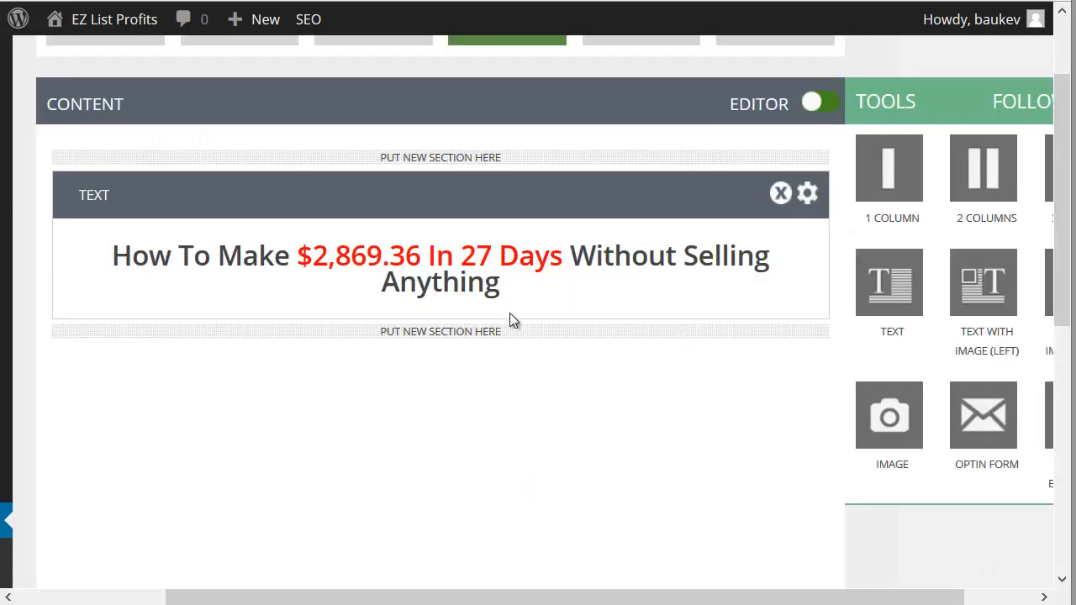
# Step: Add a second Text element below the headline and format all of its default text as Heading 3
pyautogui.moveTo(862, 312); pyautogui.dragTo(411, 382)
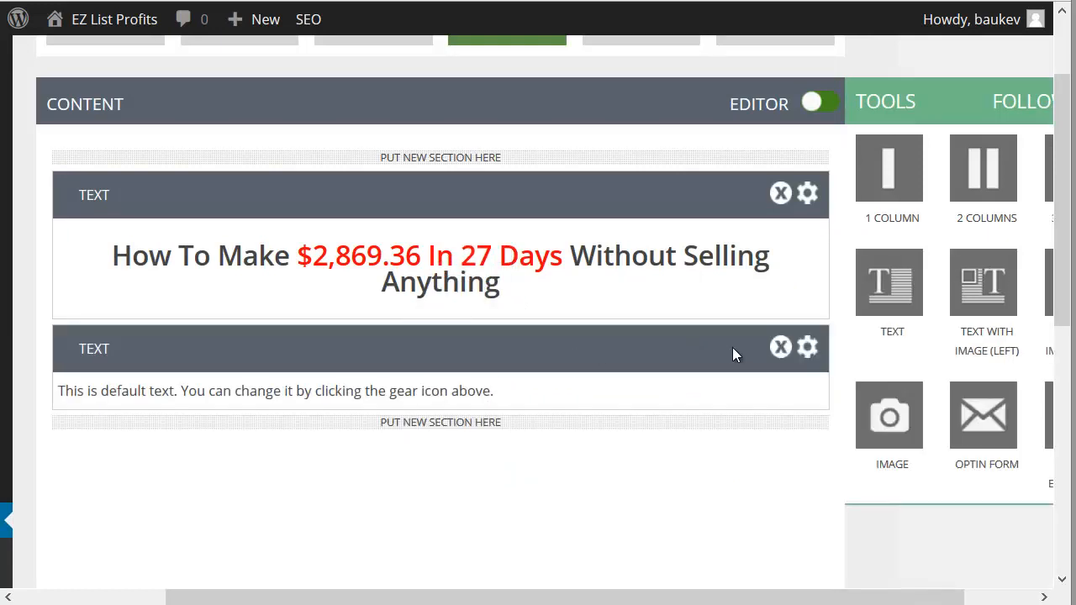
pyautogui.click(808, 348)
pyautogui.click(413, 227)
pyautogui.hotkey('ctrl', 'a')
pyautogui.click(433, 133)
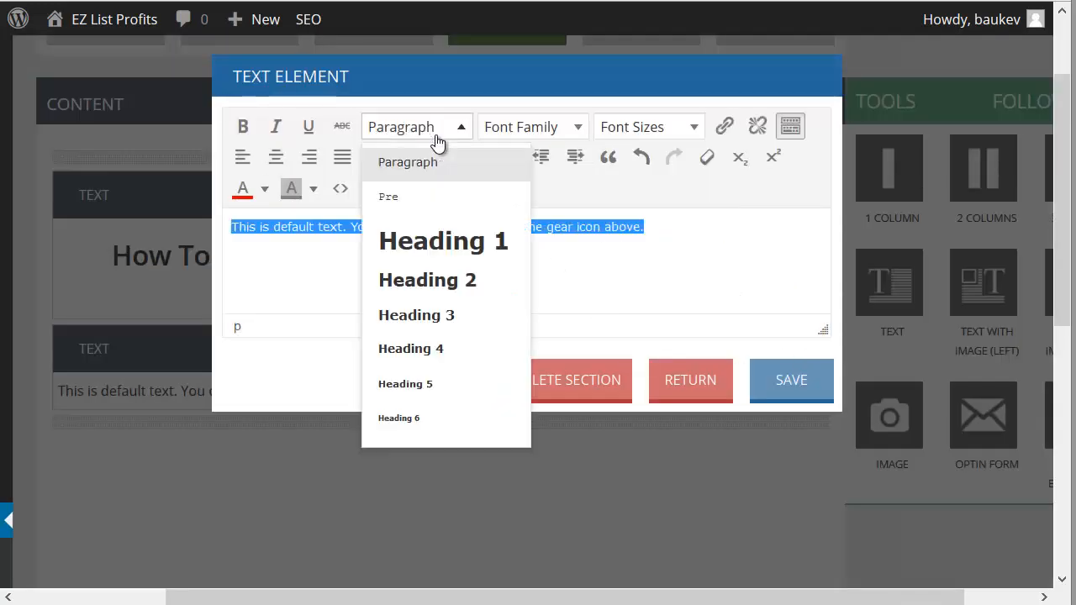
pyautogui.click(443, 283)
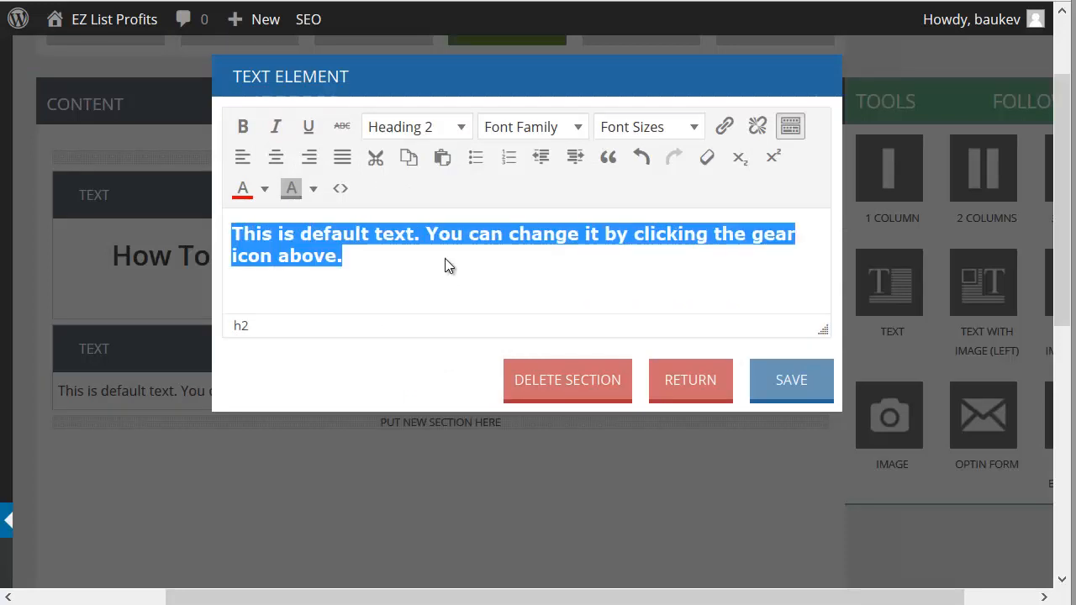
pyautogui.click(439, 129)
pyautogui.click(439, 312)
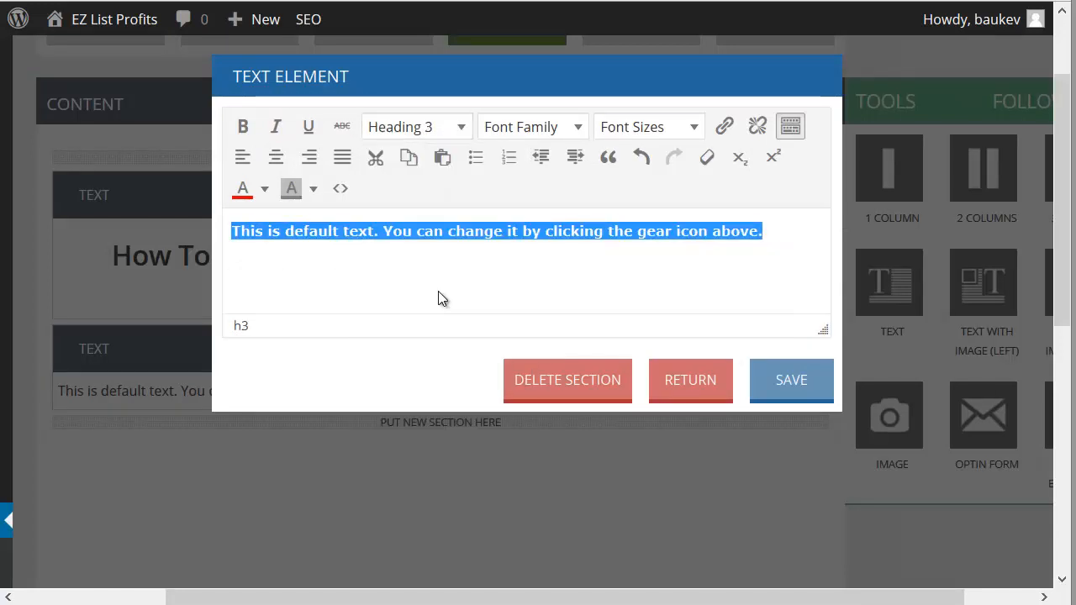
# Step: Replace the default text with "Enter your email address below for instant access:", center it and save the element
pyautogui.write('Enter your emai')
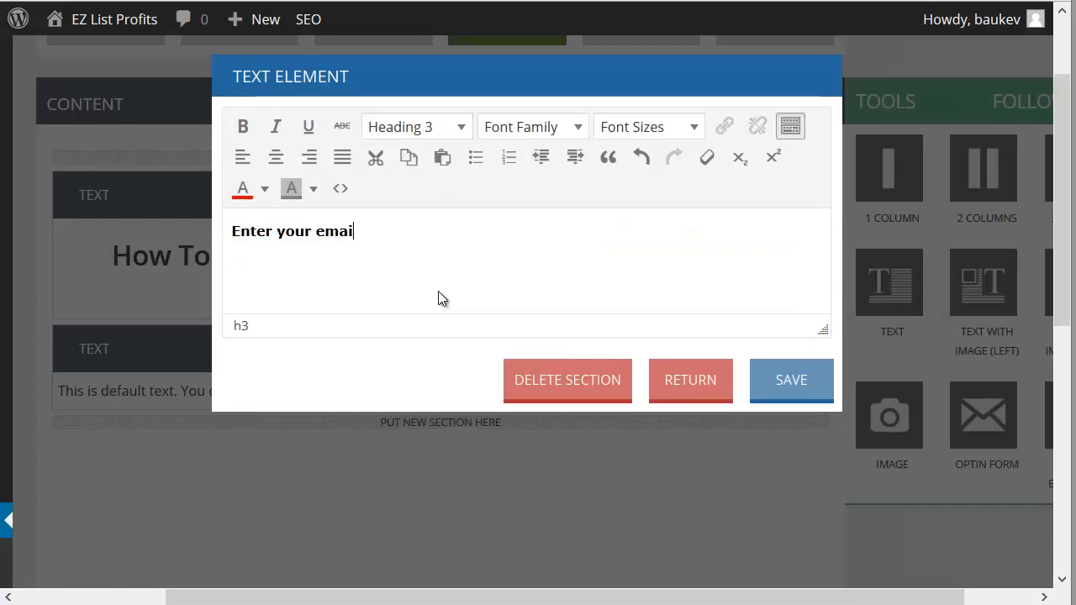
pyautogui.write('l address below')
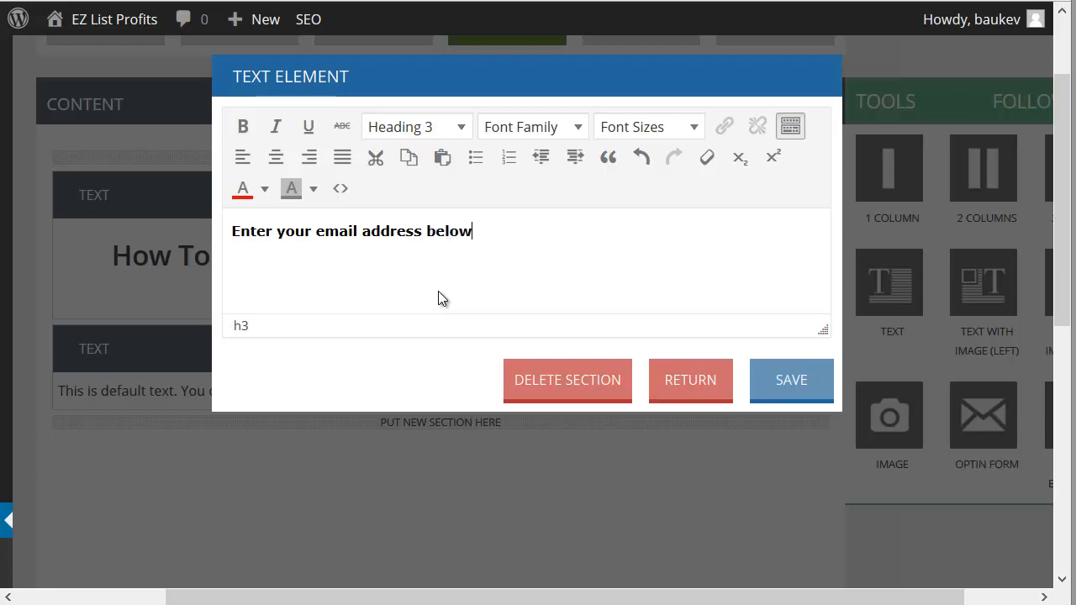
pyautogui.write(' for instant access:')
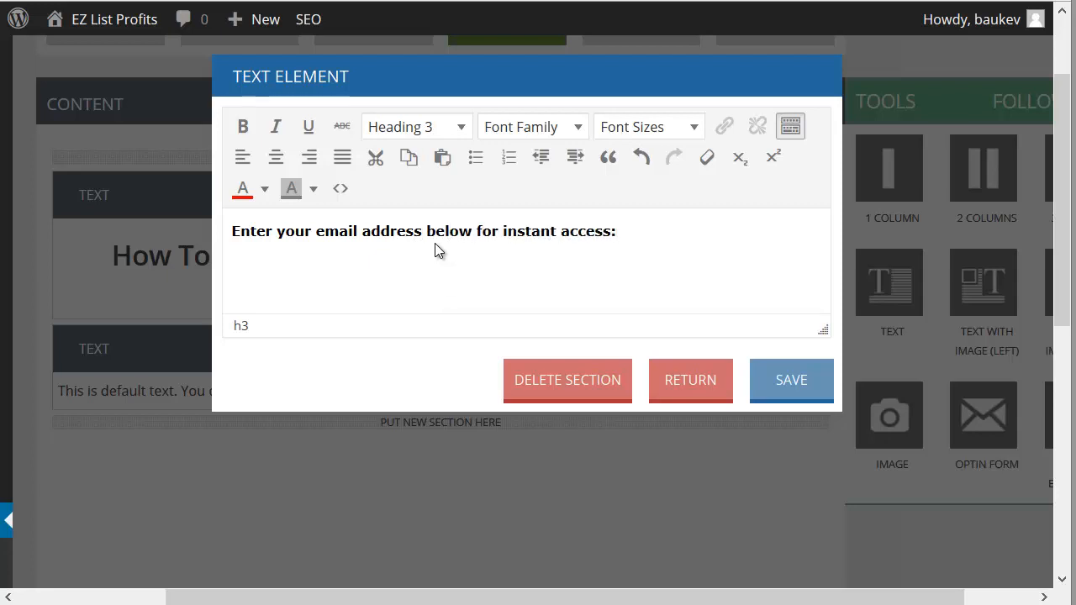
pyautogui.hotkey('ctrl', 'a')
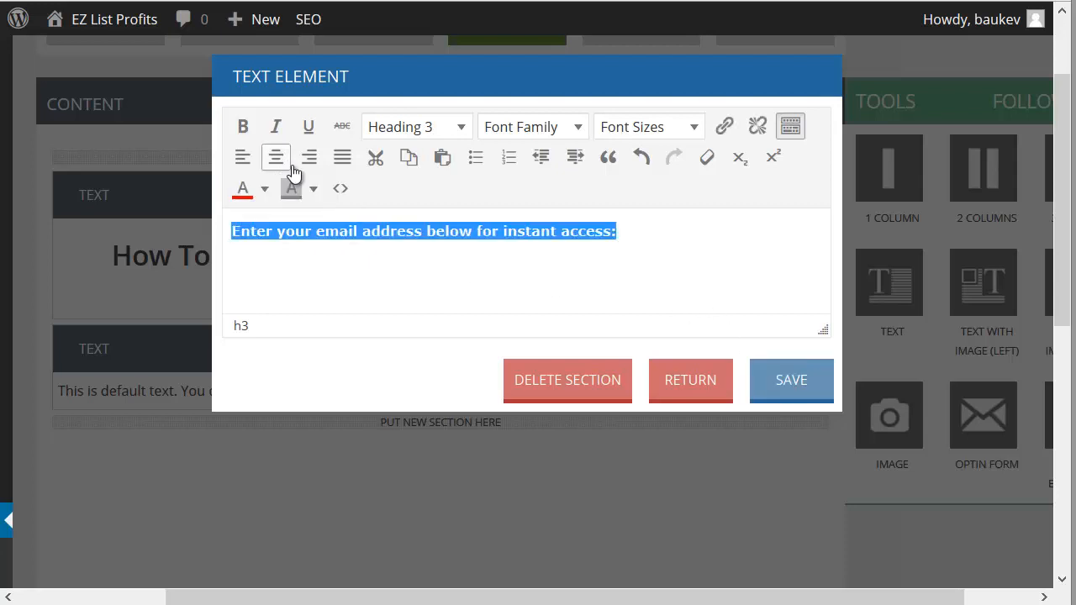
pyautogui.click(275, 157)
pyautogui.click(760, 367)
# Step: Add an Optin Form element below the second text element and close the page preview
pyautogui.scroll(-3, 770, 384)
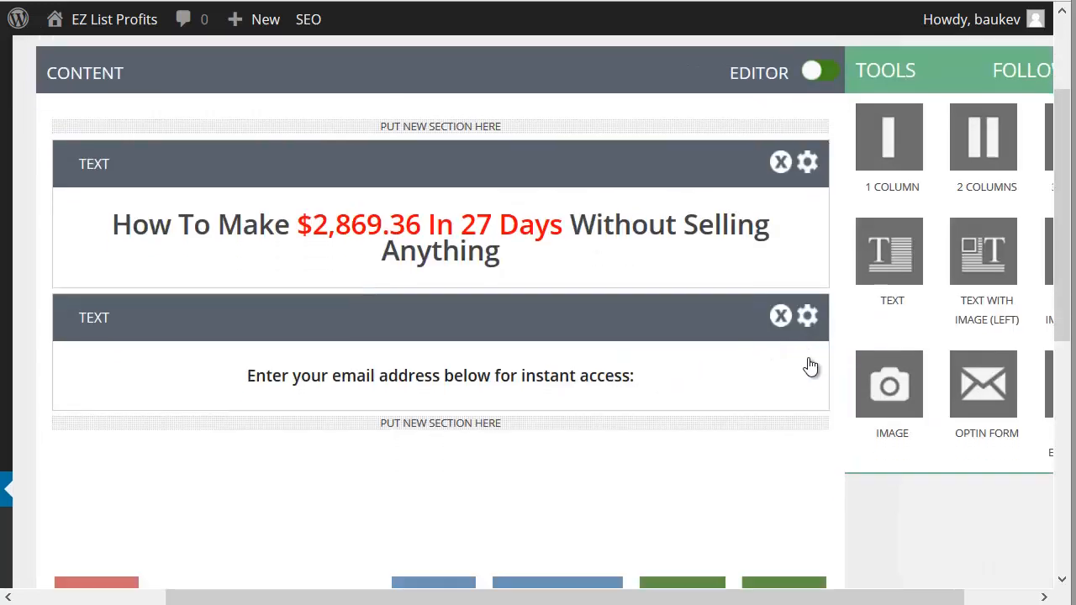
pyautogui.moveTo(984, 300); pyautogui.dragTo(434, 356)
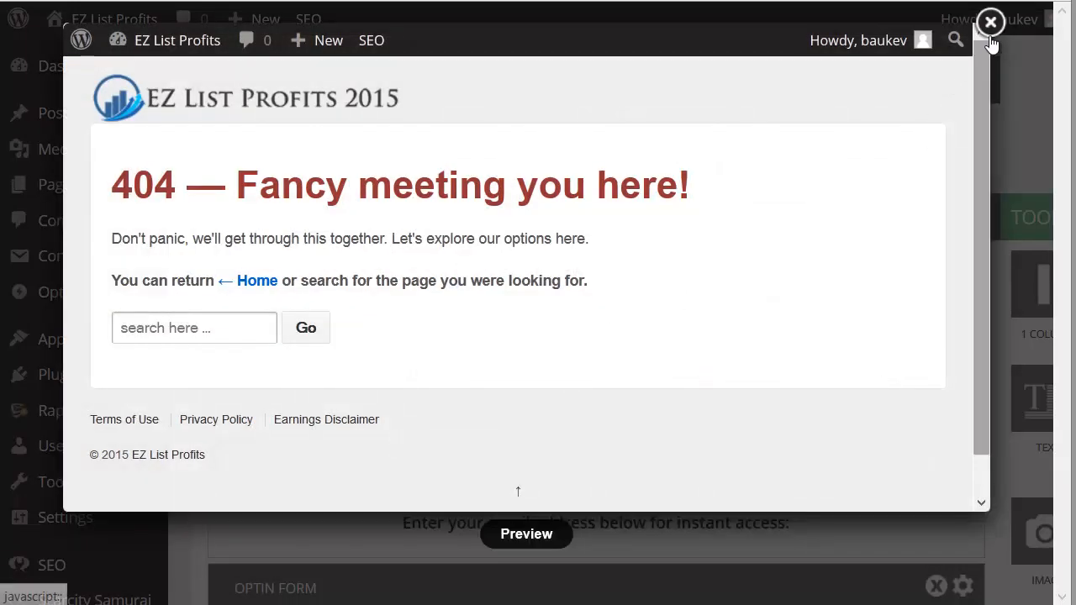
pyautogui.click(989, 22)
# Step: Go to Step 5 of the page creator to view the optional callout message settings
pyautogui.scroll(-7, 798, 282)
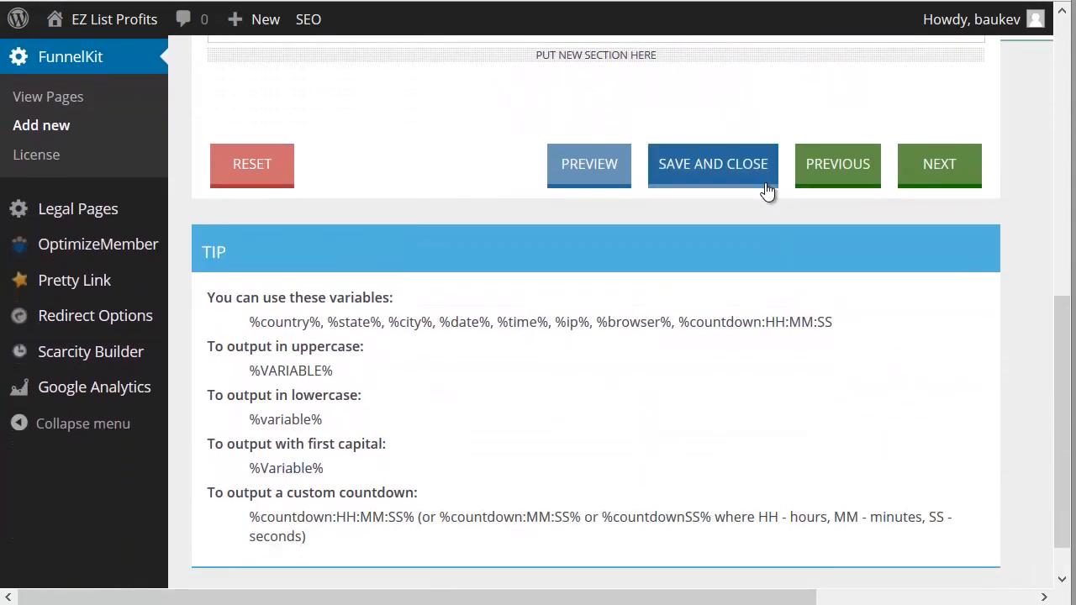
pyautogui.scroll(-1, 828, 290)
pyautogui.scroll(8, 828, 291)
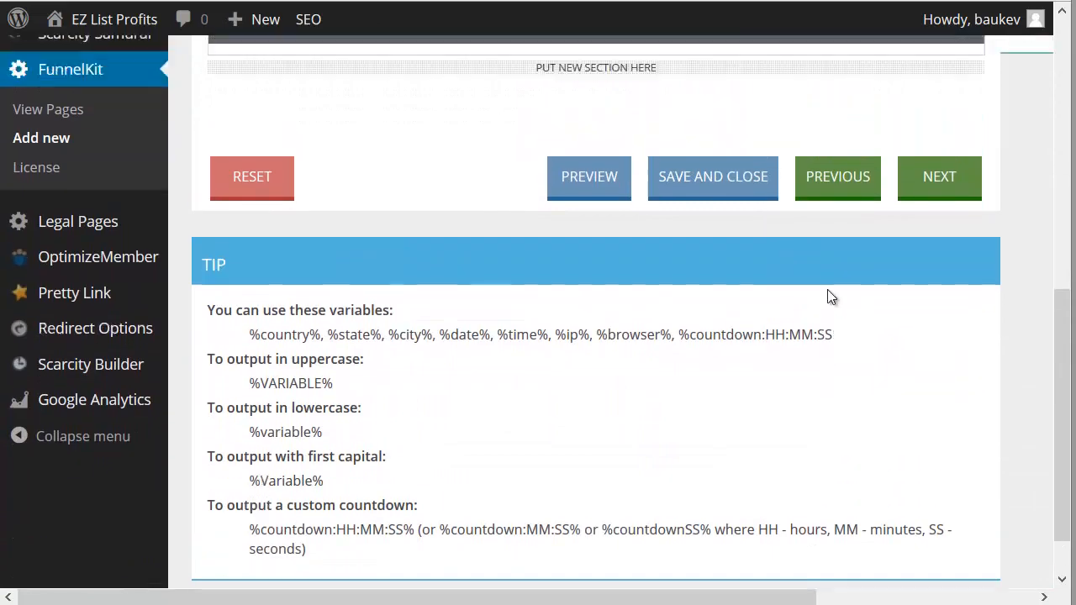
pyautogui.scroll(-7, 820, 296)
pyautogui.scroll(8, 752, 294)
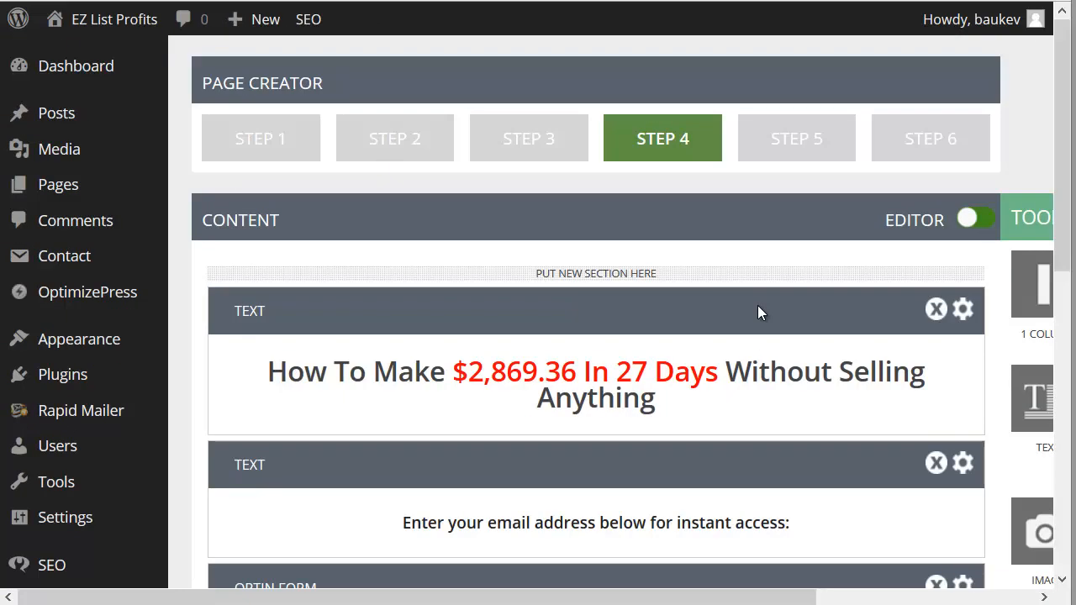
pyautogui.click(811, 158)
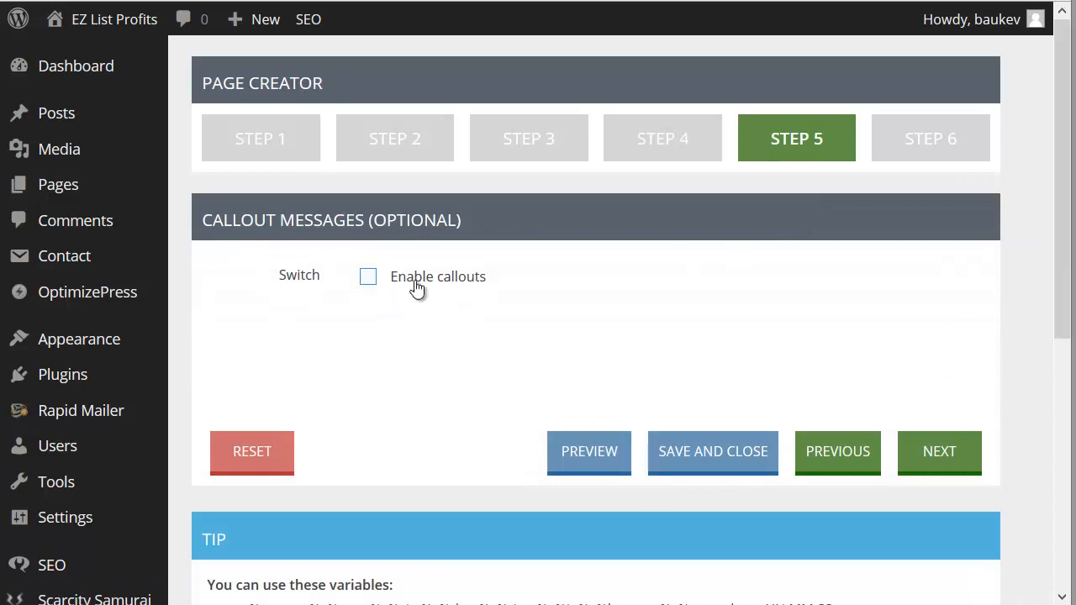
# Step: Go to Step 6 of the page creator and set the page name to Optinpage1
pyautogui.click(897, 158)
pyautogui.scroll(-5, 791, 181)
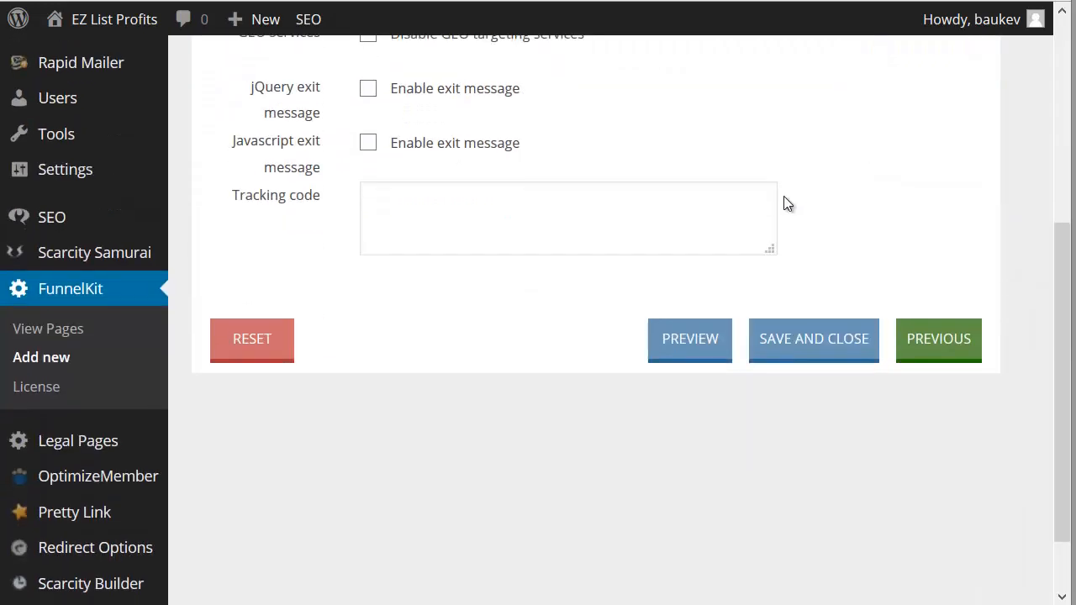
pyautogui.scroll(6, 757, 235)
pyautogui.click(414, 277)
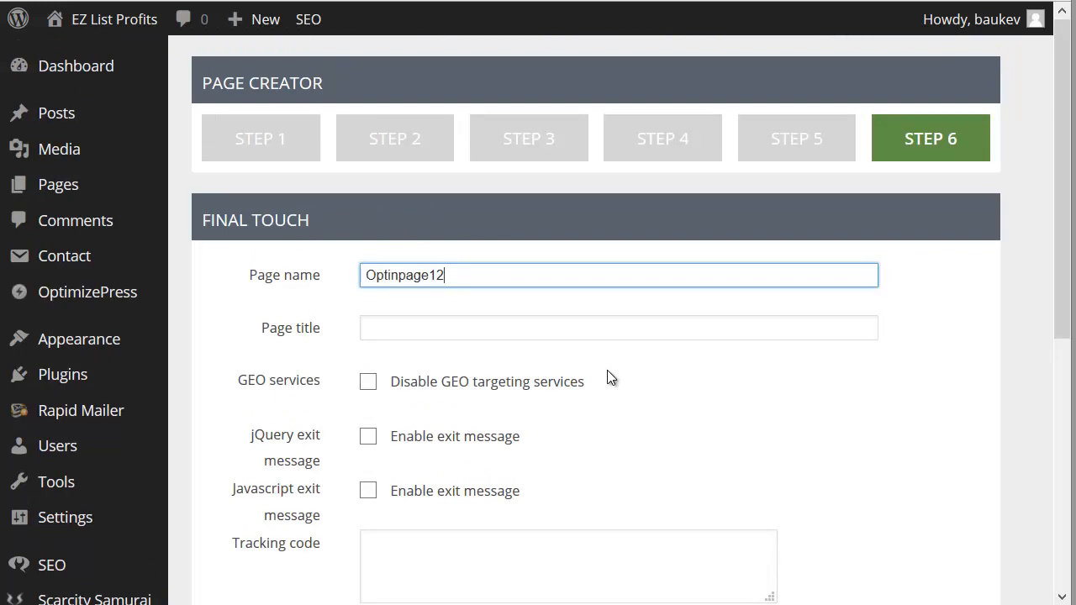
pyautogui.press('Tab')
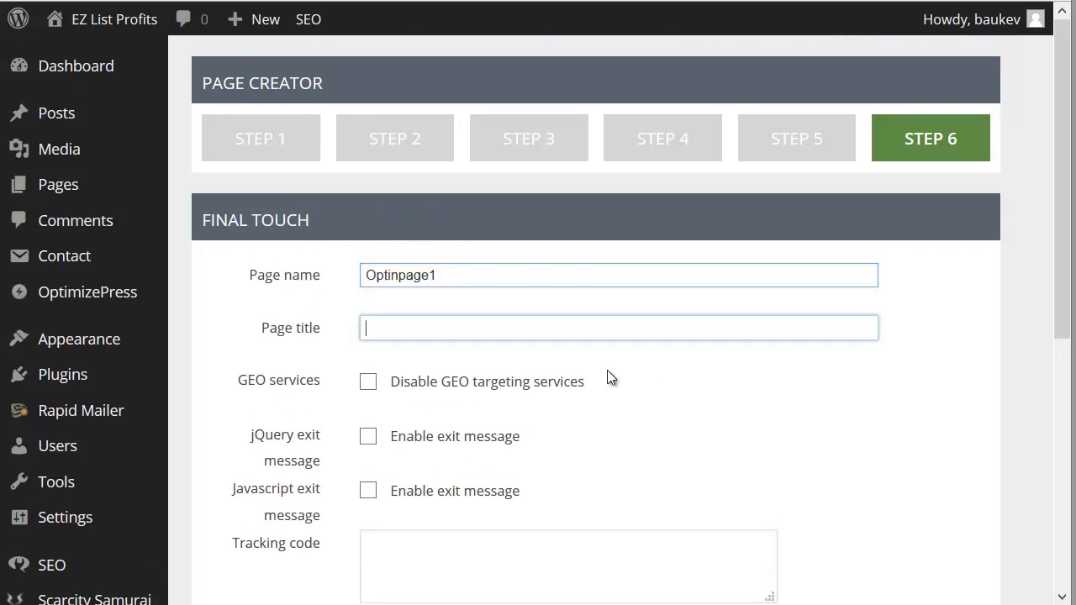
pyautogui.write('Optinpage1')
pyautogui.moveTo(517, 328); pyautogui.dragTo(430, 328)
pyautogui.moveTo(333, 328); pyautogui.dragTo(395, 361)
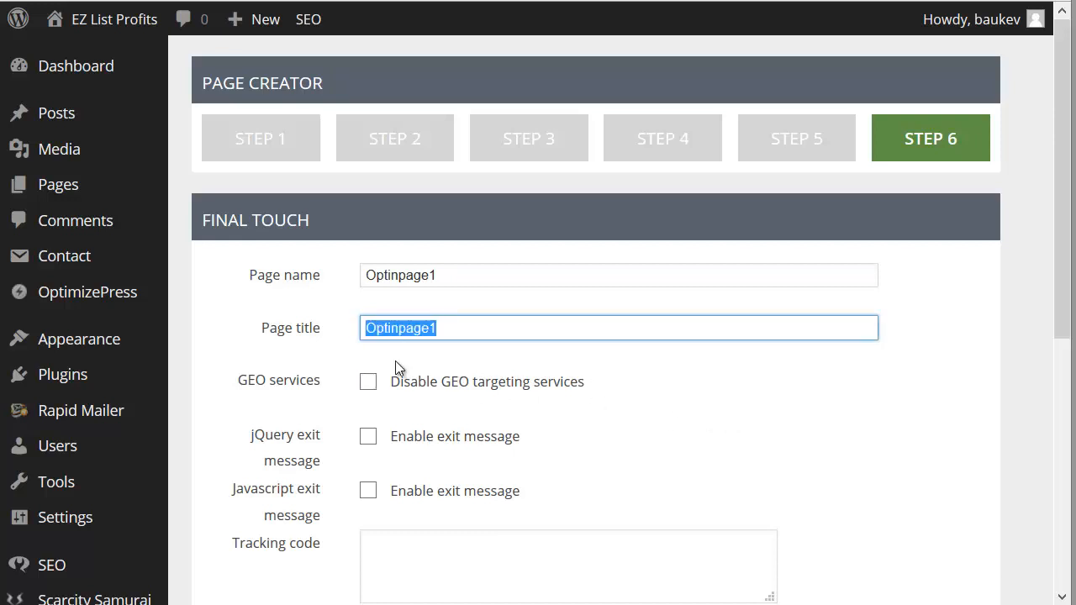
pyautogui.write('$2')
# Step: Copy "$2,869.36 In 27 Days Without Selling Anything" from the Step 4 headline and use it as the page title in Step 6
pyautogui.click(677, 139)
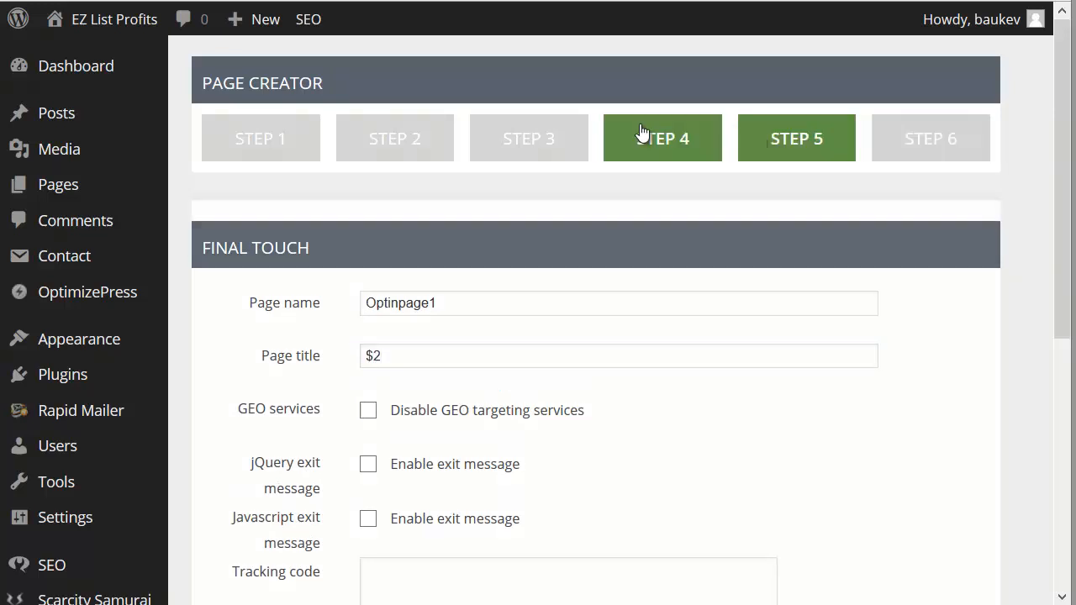
pyautogui.moveTo(453, 372); pyautogui.dragTo(621, 389)
pyautogui.hotkey('ctrl', 'c')
pyautogui.click(903, 155)
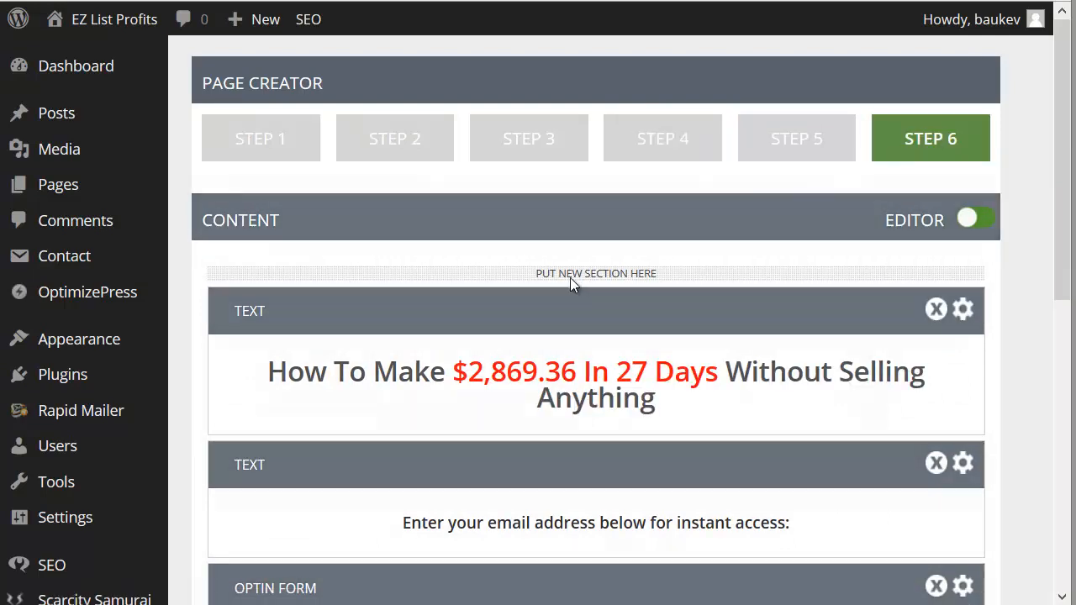
pyautogui.moveTo(395, 328); pyautogui.dragTo(277, 313)
pyautogui.hotkey('ctrl', 'v')
pyautogui.click(647, 387)
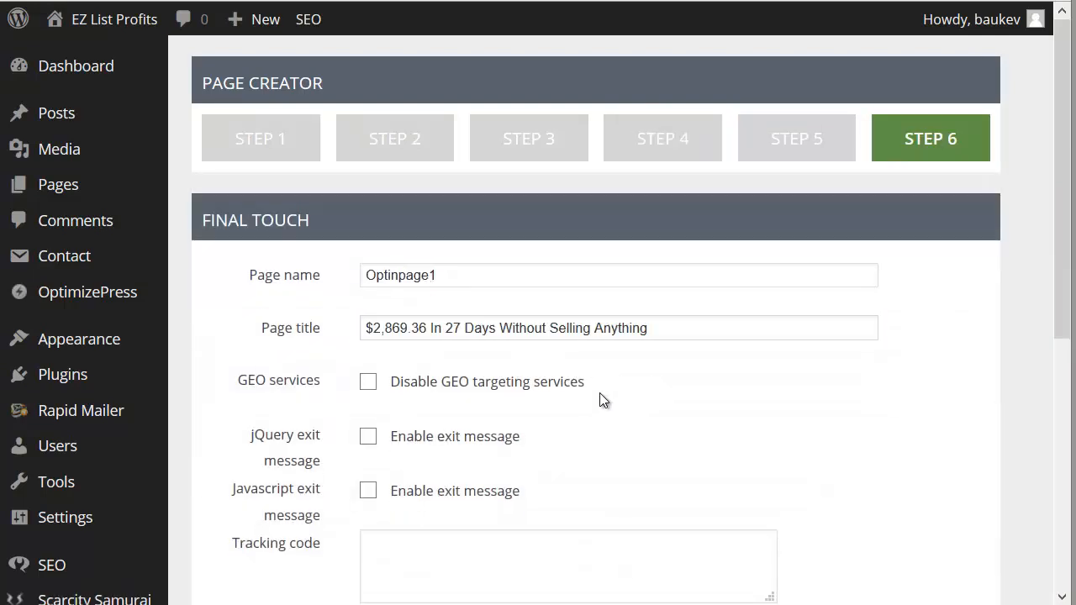
pyautogui.scroll(-3, 599, 393)
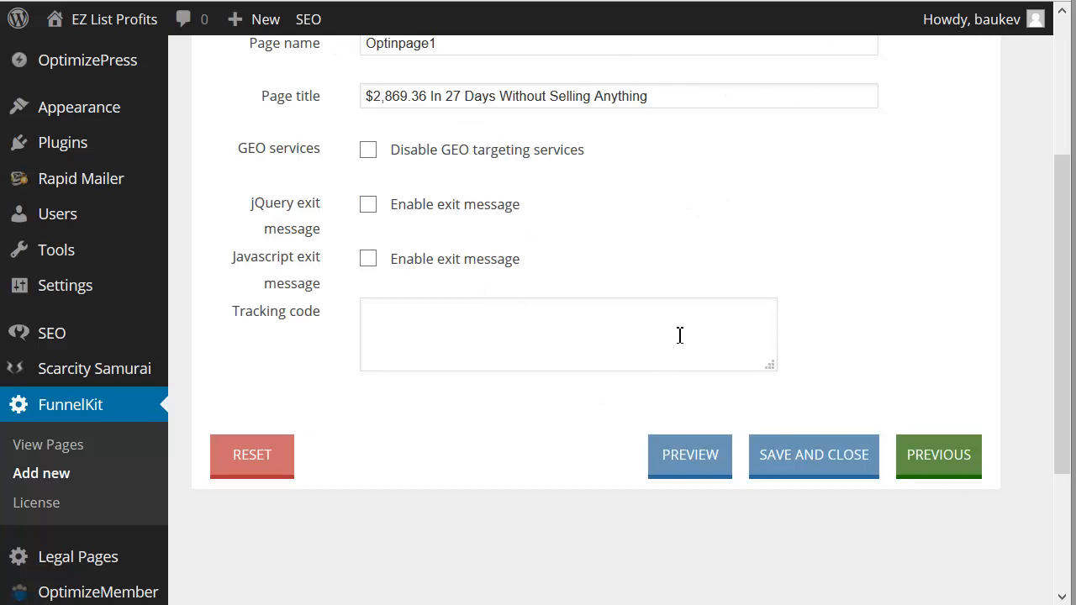
# Step: Save and close the new page, and open its live URL to review the headline, email line and opt-in button
pyautogui.click(836, 458)
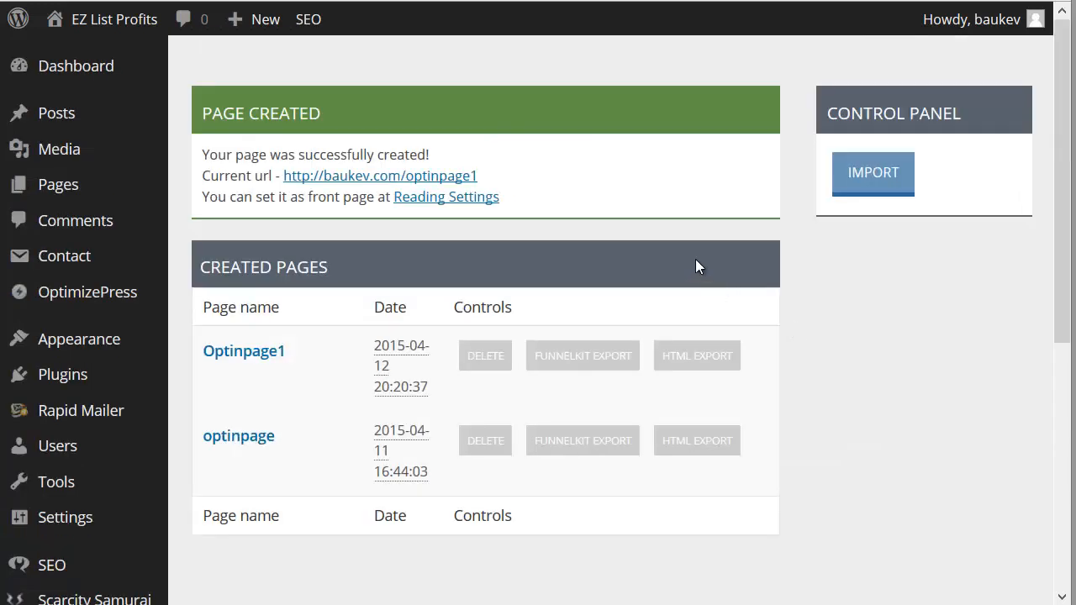
pyautogui.click(454, 178)
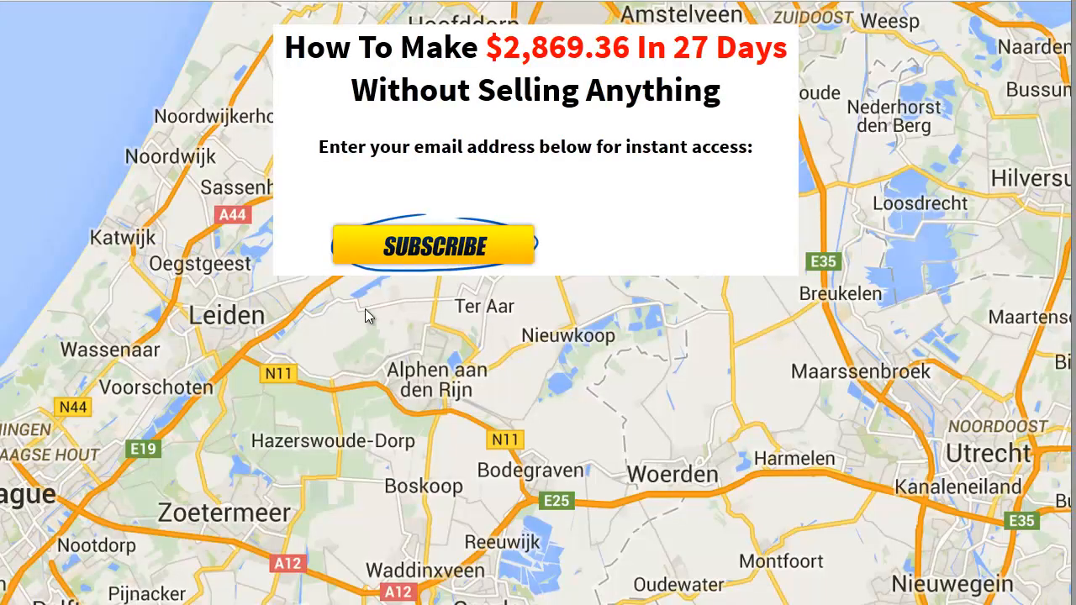
pyautogui.click(410, 201)
pyautogui.click(357, 172)
pyautogui.moveTo(257, 163); pyautogui.dragTo(331, 158)
pyautogui.click(519, 180)
pyautogui.moveTo(345, 32); pyautogui.dragTo(319, 147)
pyautogui.click(728, 126)
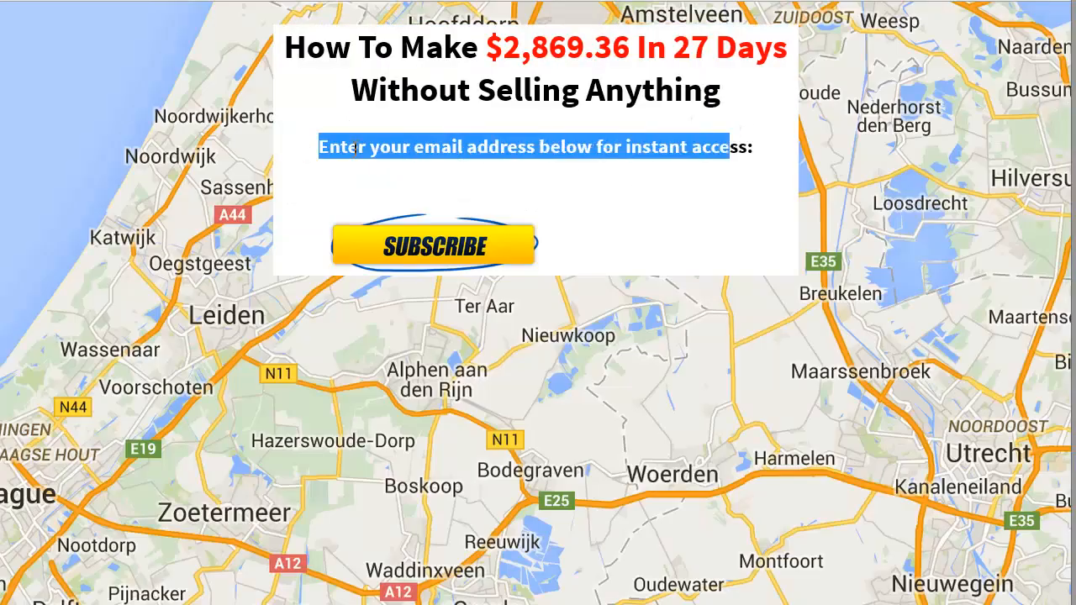
pyautogui.click(625, 132)
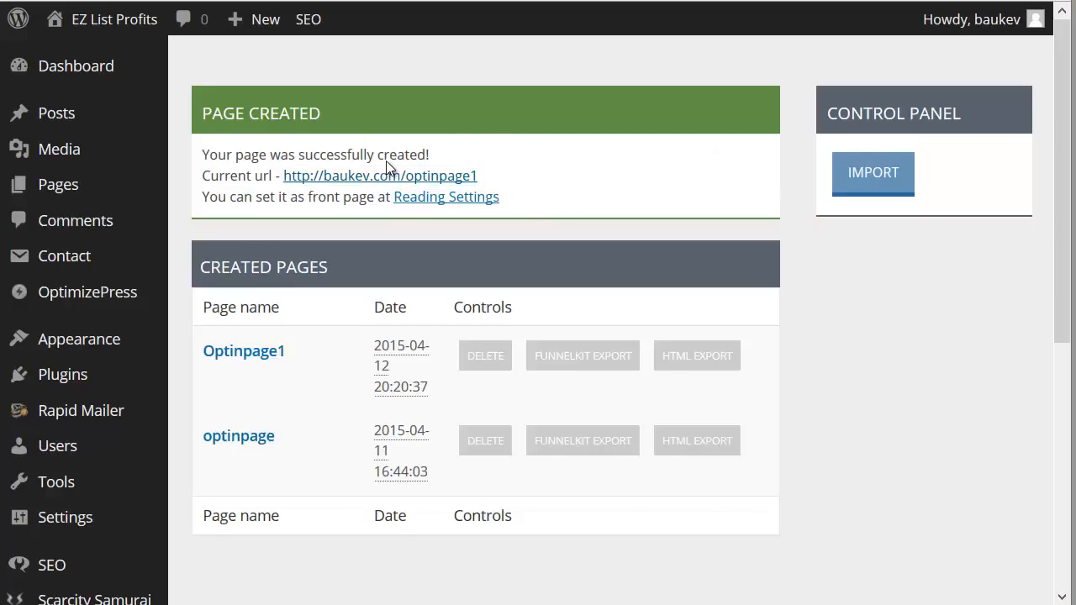
# Step: Open Optinpage1 for editing and go to Step 2 with the main container settings
pyautogui.moveTo(279, 386)
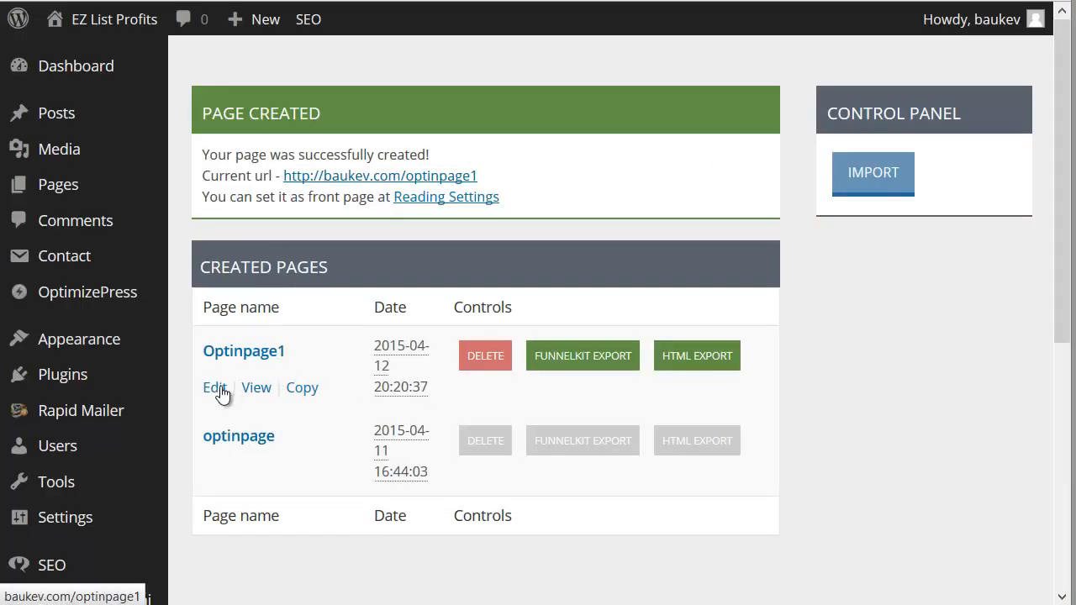
pyautogui.click(216, 389)
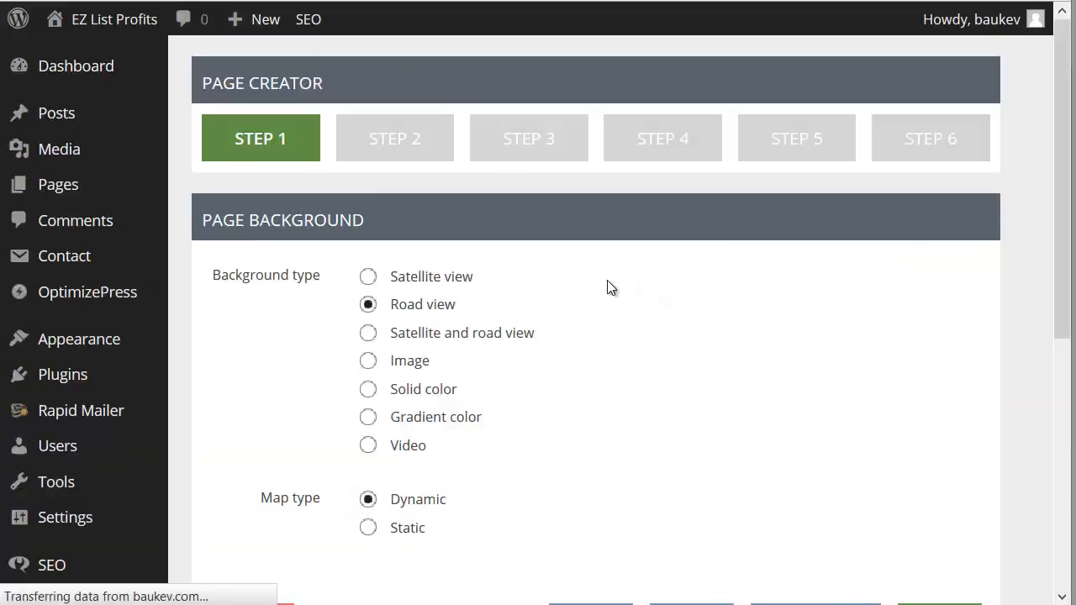
pyautogui.click(442, 146)
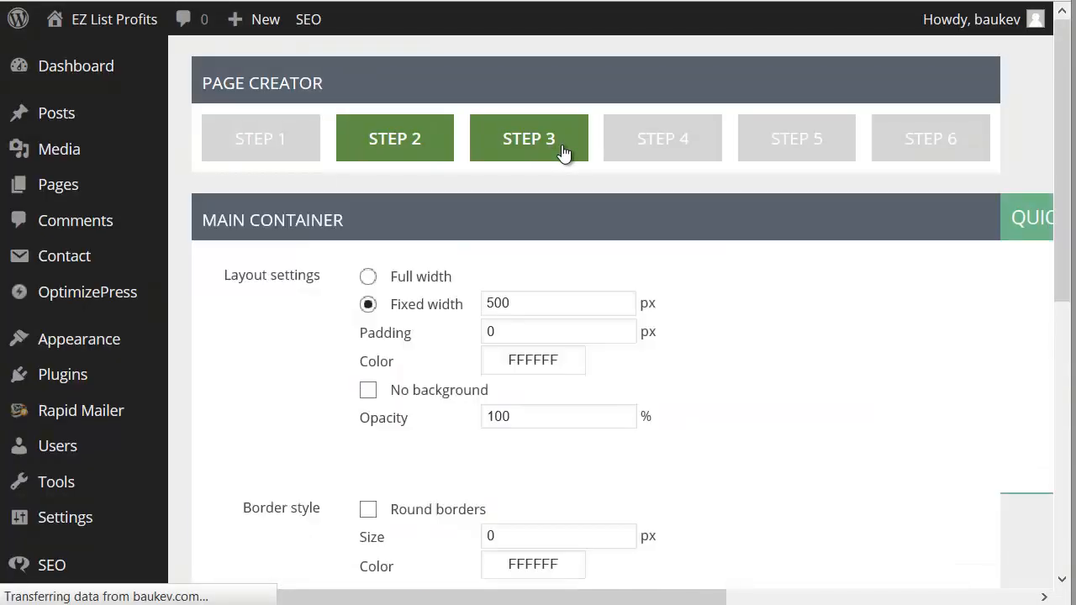
# Step: Enable round borders on the main container and set the border size to 10 px
pyautogui.scroll(-2, 609, 219)
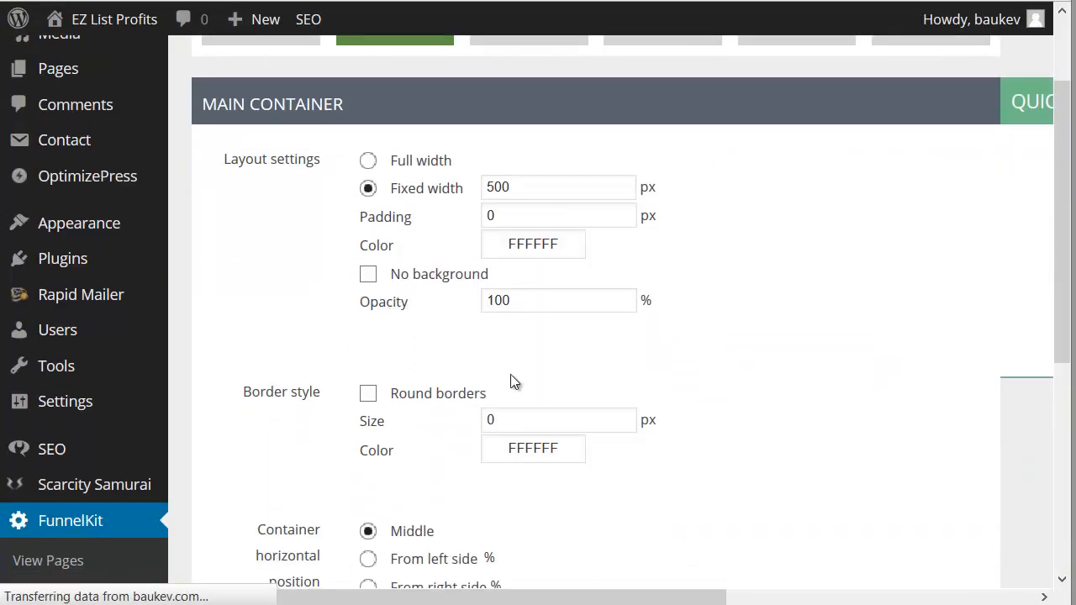
pyautogui.click(568, 421)
pyautogui.click(391, 396)
pyautogui.click(547, 418)
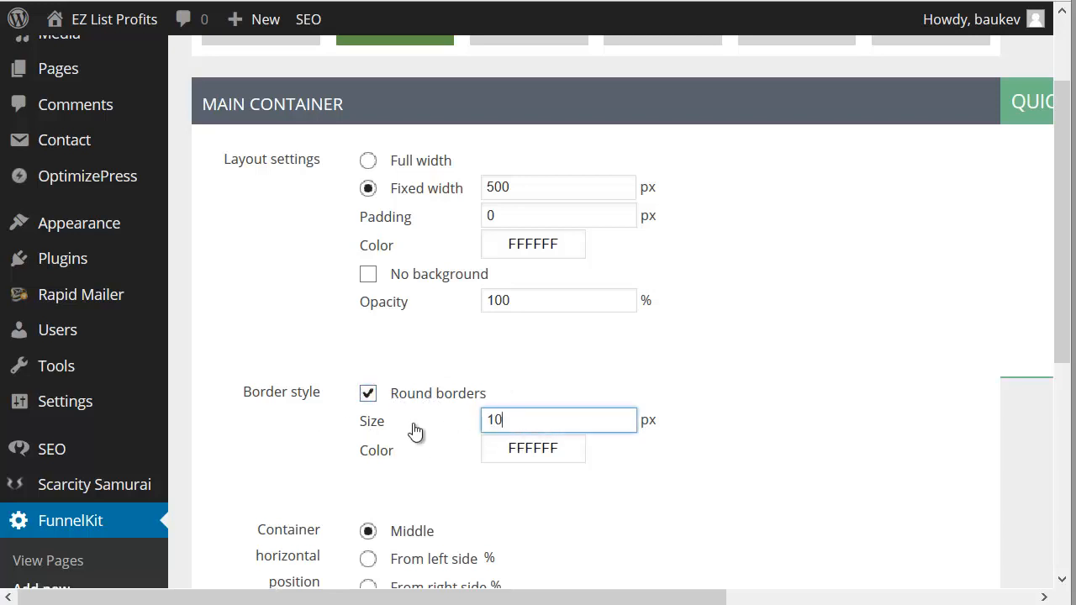
pyautogui.click(291, 420)
# Step: Enable the outer glow on the main container with color 000000 and a size of 5 px
pyautogui.scroll(-7, 307, 415)
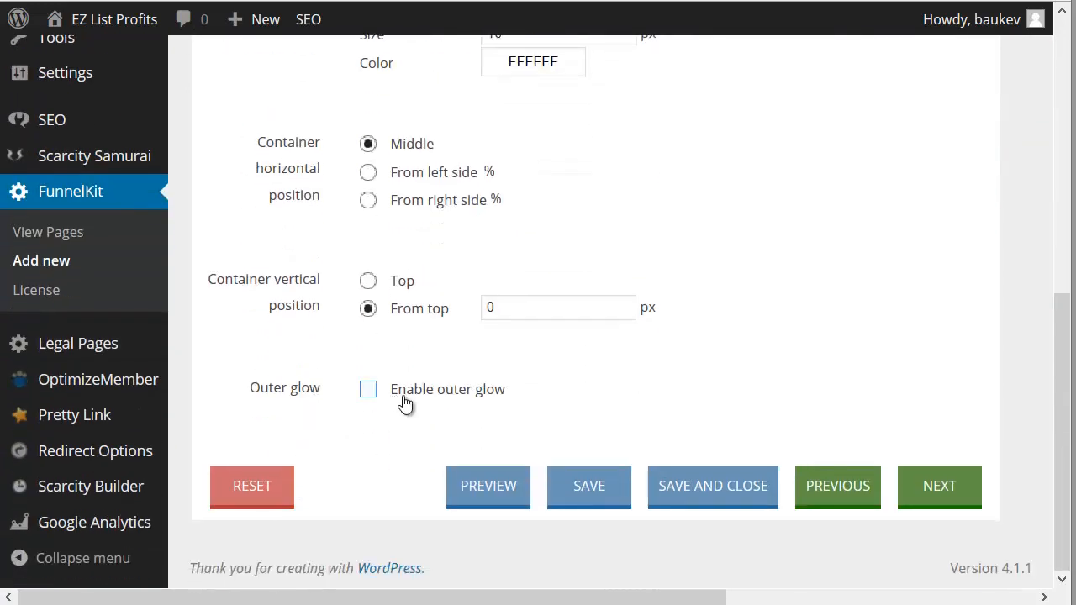
pyautogui.click(404, 401)
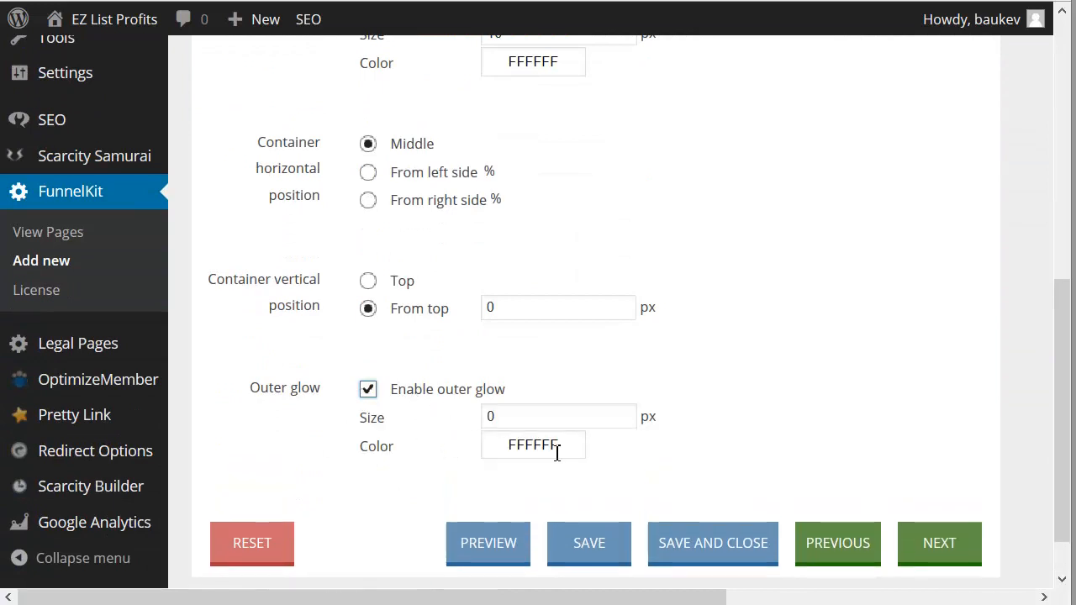
pyautogui.click(516, 453)
pyautogui.moveTo(714, 533); pyautogui.dragTo(710, 588)
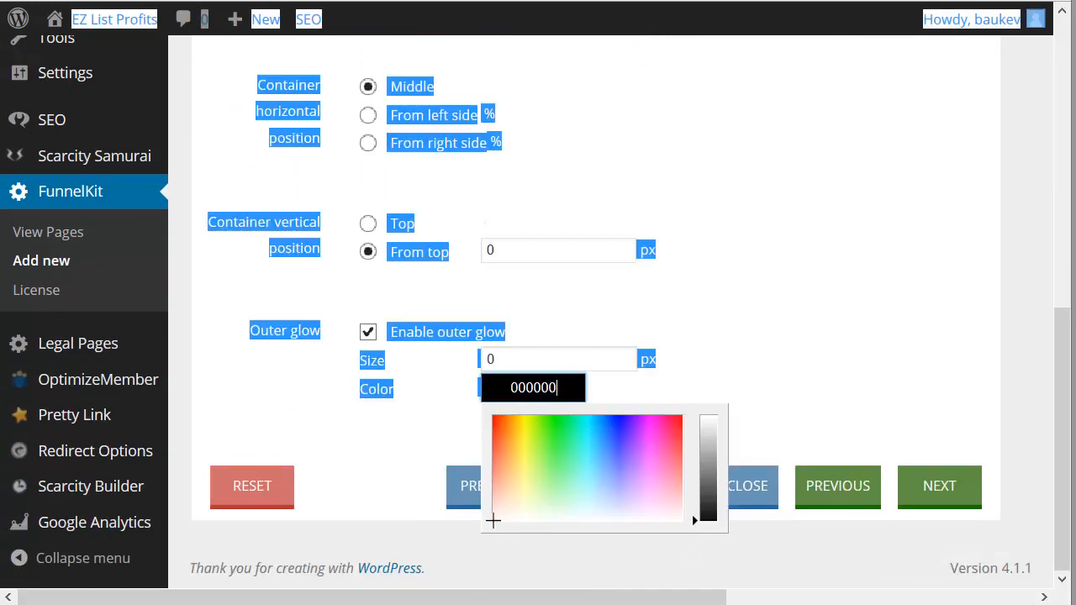
pyautogui.click(556, 358)
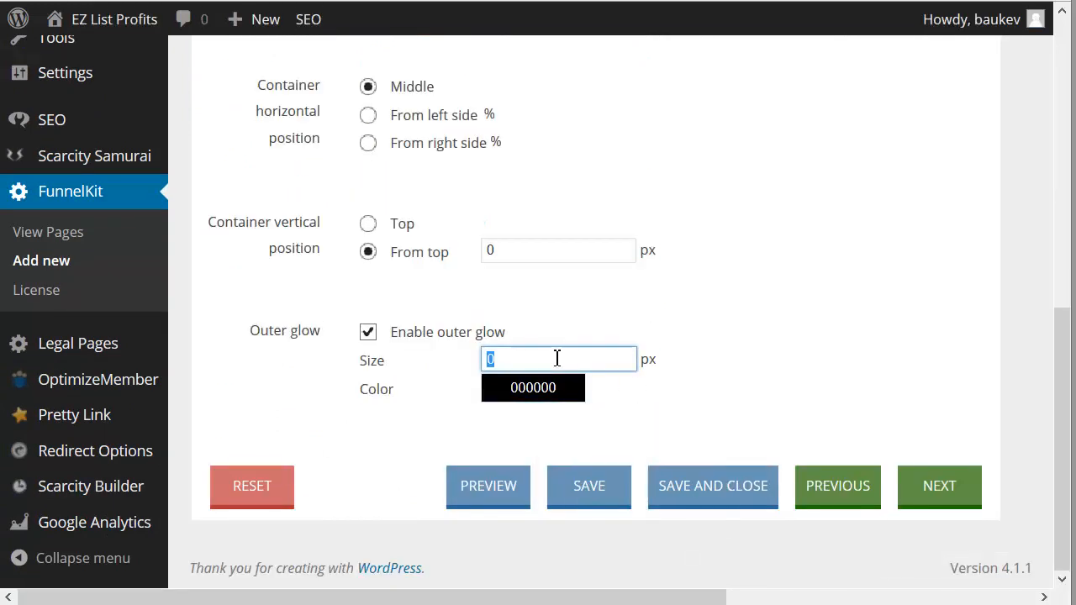
pyautogui.click(787, 352)
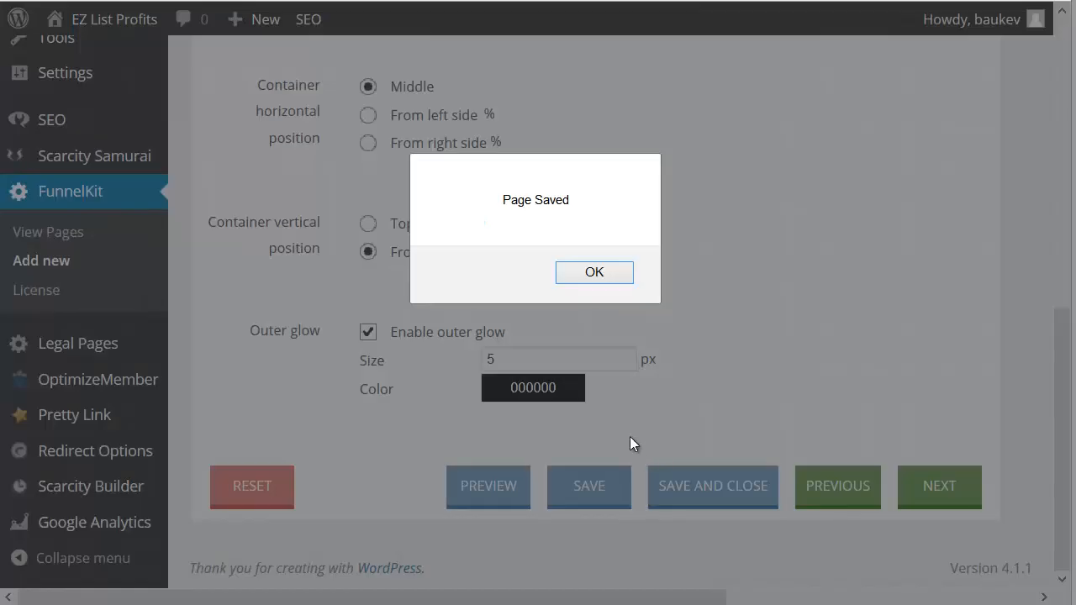
# Step: Preview the page, close the preview and look over the main container settings
pyautogui.click(586, 276)
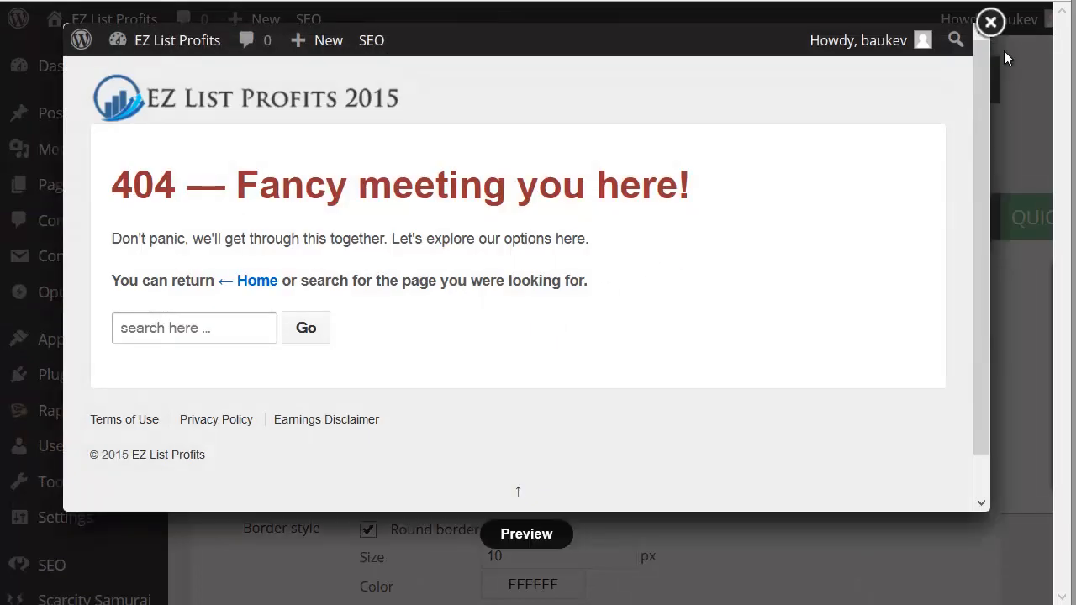
pyautogui.click(990, 22)
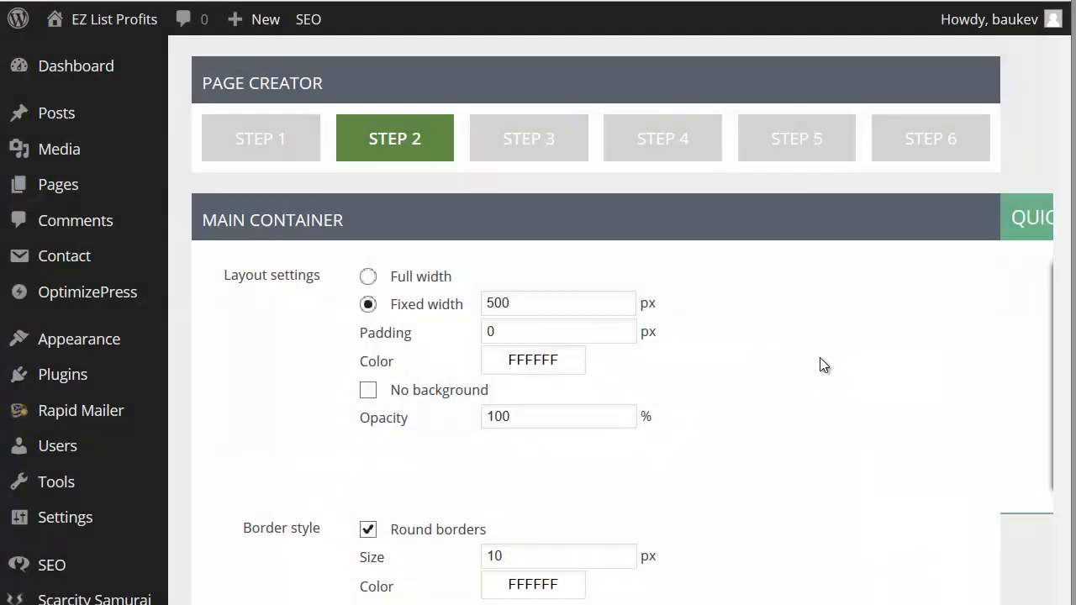
pyautogui.scroll(-4, 642, 266)
pyautogui.scroll(-3, 673, 240)
pyautogui.scroll(7, 706, 229)
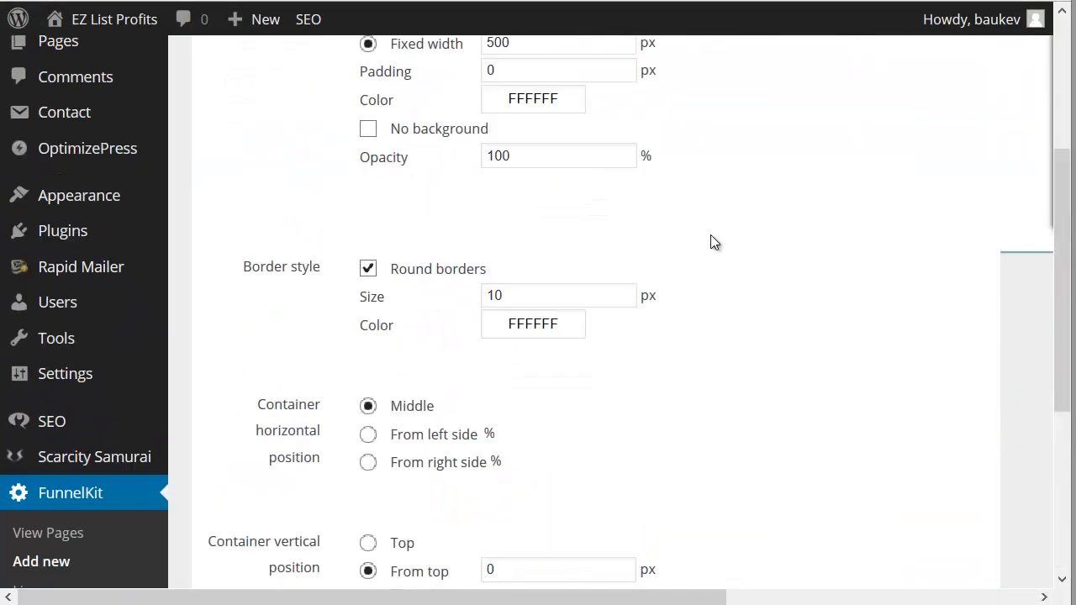
pyautogui.rightClick(706, 254)
pyautogui.click(607, 255)
# Step: Go to Step 3 and review the subscription form settings from the form code to the submit button
pyautogui.click(501, 140)
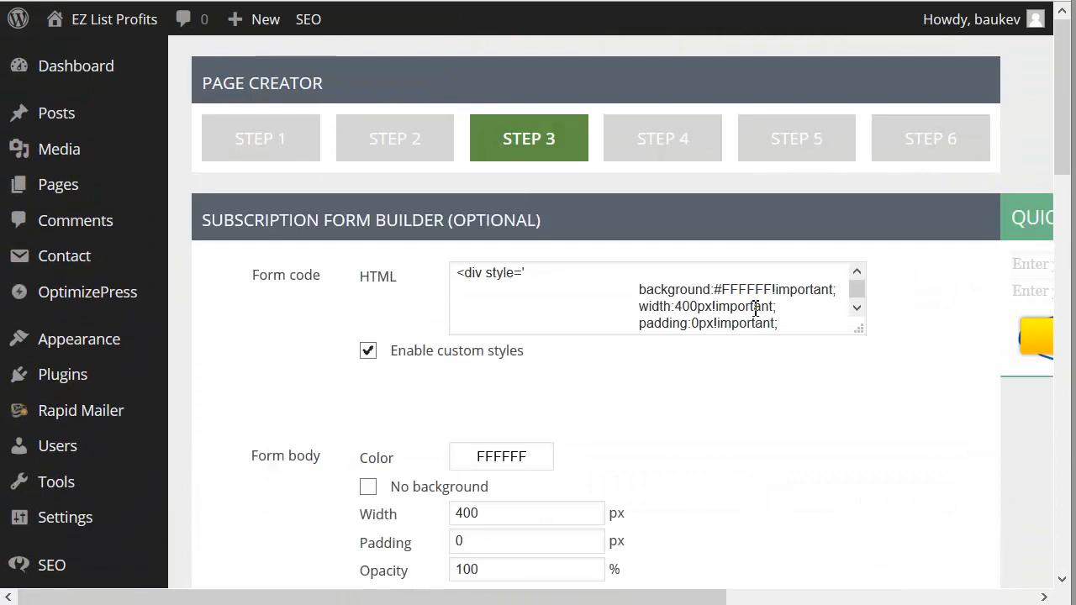
pyautogui.scroll(-3, 799, 438)
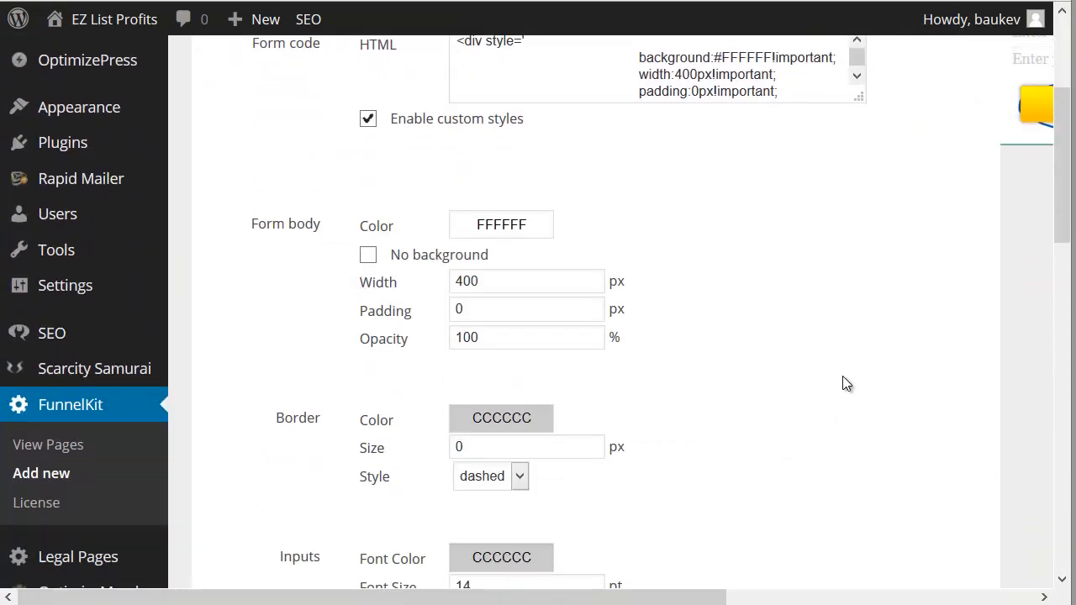
pyautogui.scroll(2, 884, 247)
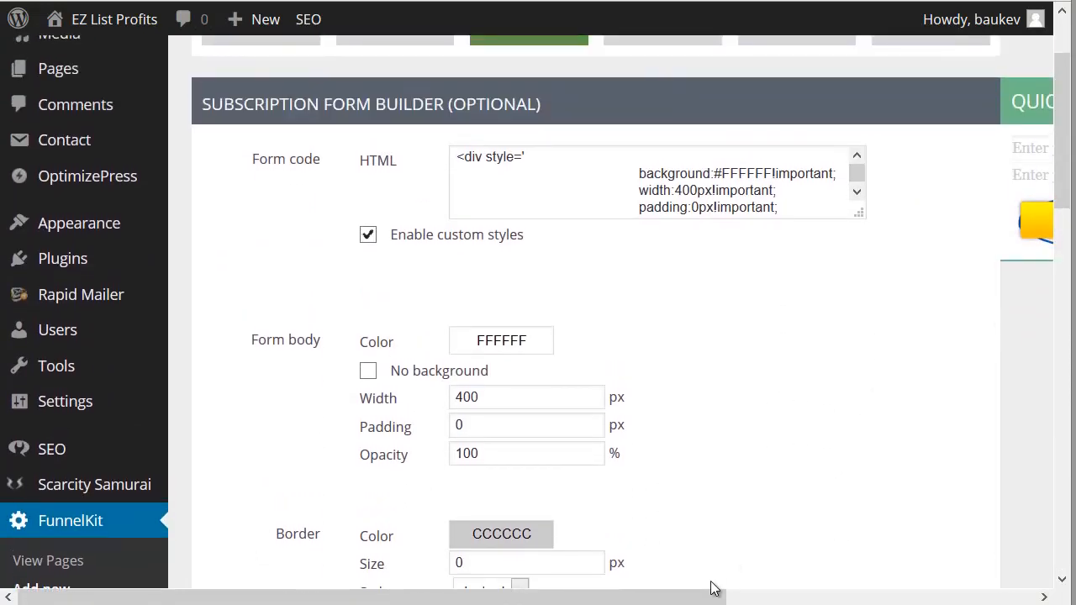
pyautogui.scroll(-4, 713, 547)
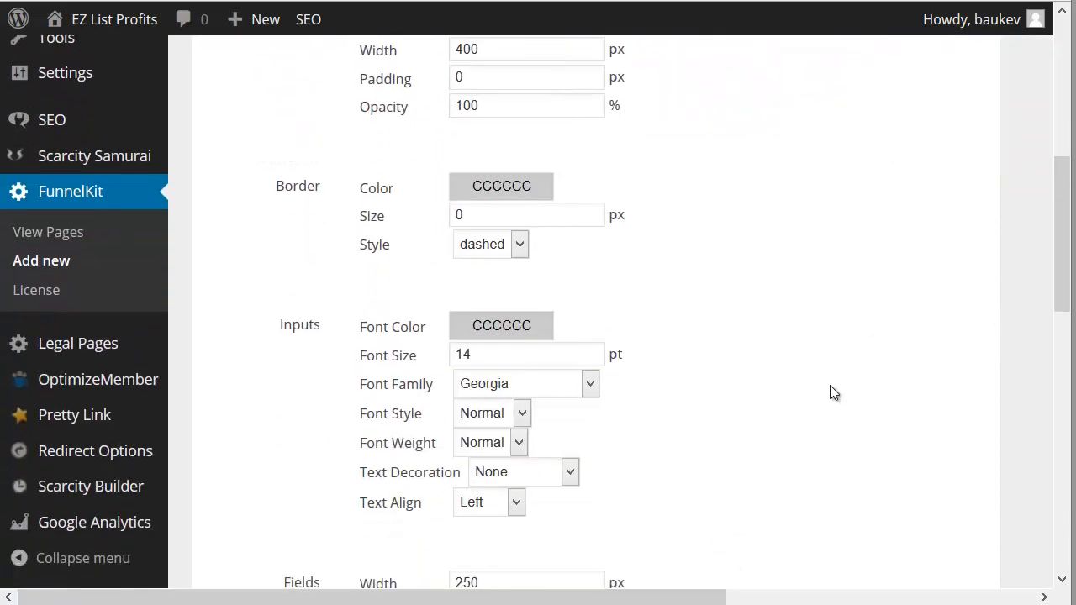
pyautogui.scroll(-2, 828, 387)
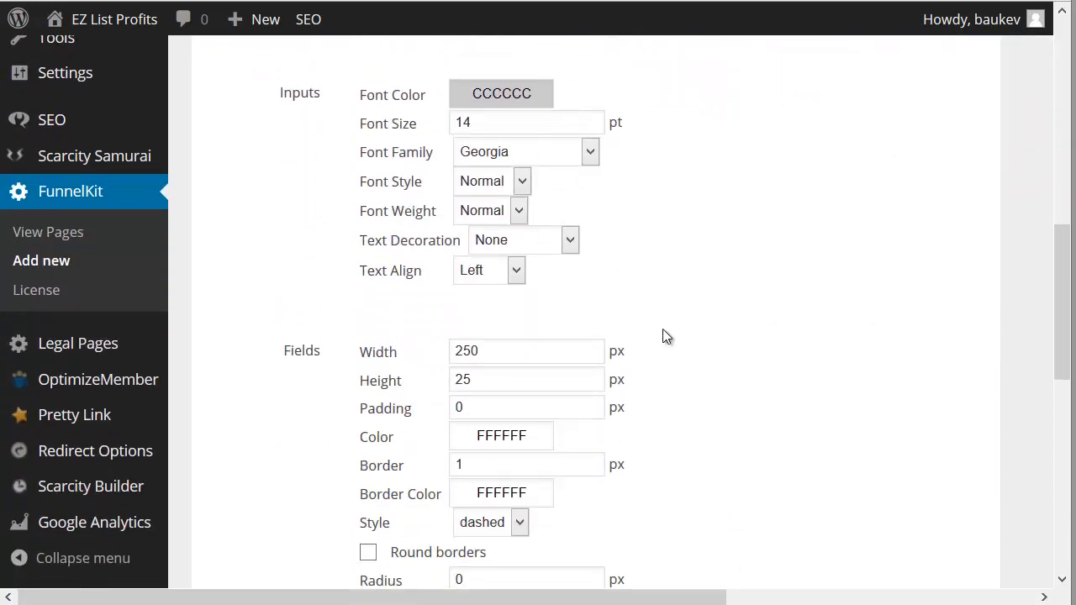
pyautogui.scroll(-3, 660, 353)
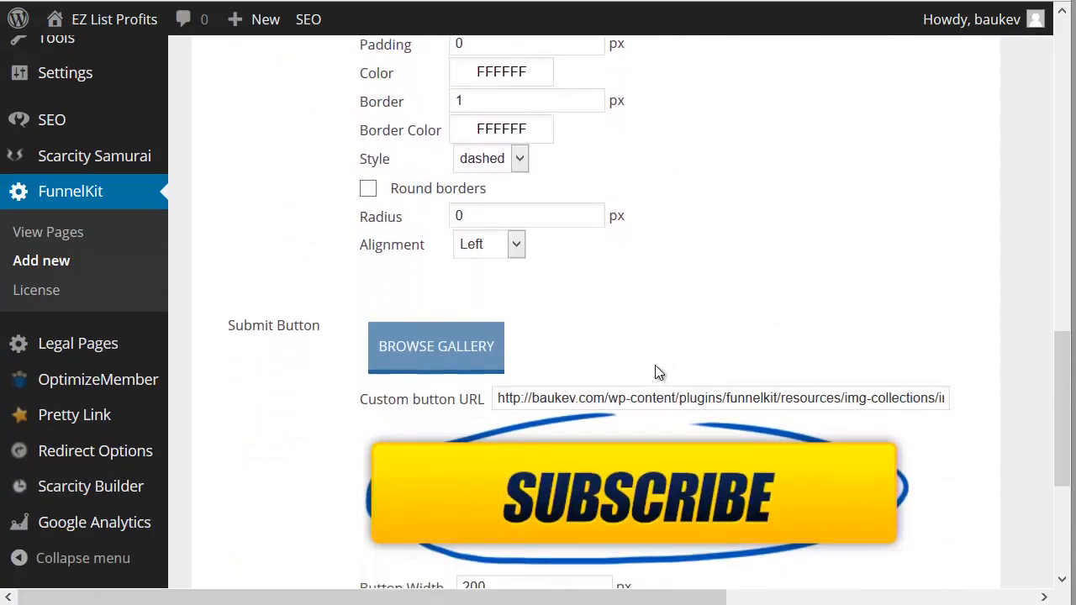
pyautogui.scroll(-2, 654, 366)
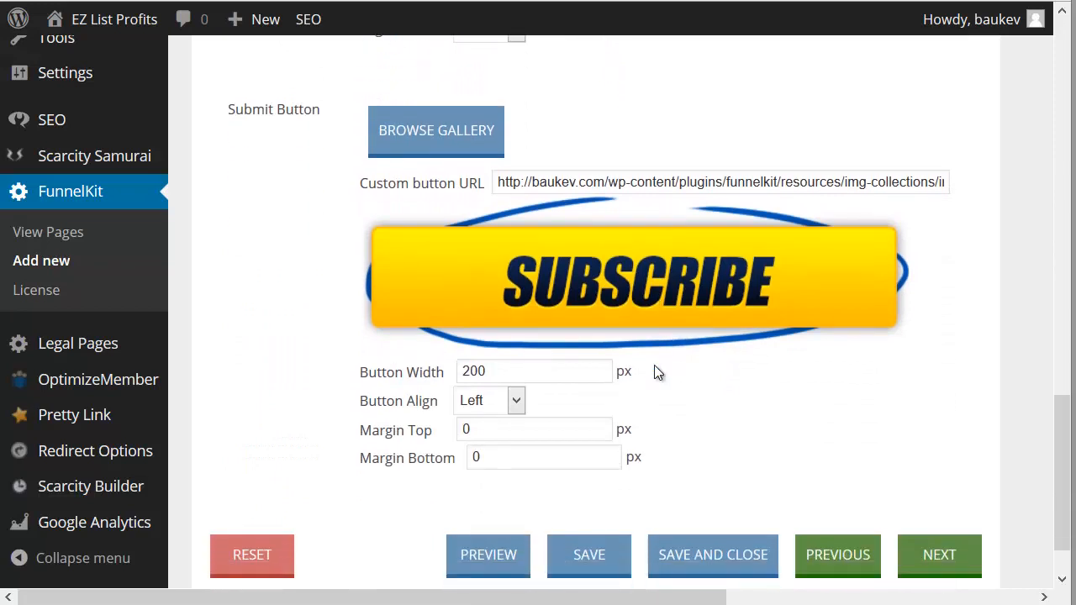
# Step: Browse the button gallery's styles and save the yellow Style 6 Get Instant Access image as the form's submit button
pyautogui.click(478, 133)
pyautogui.scroll(3, 639, 252)
pyautogui.click(554, 210)
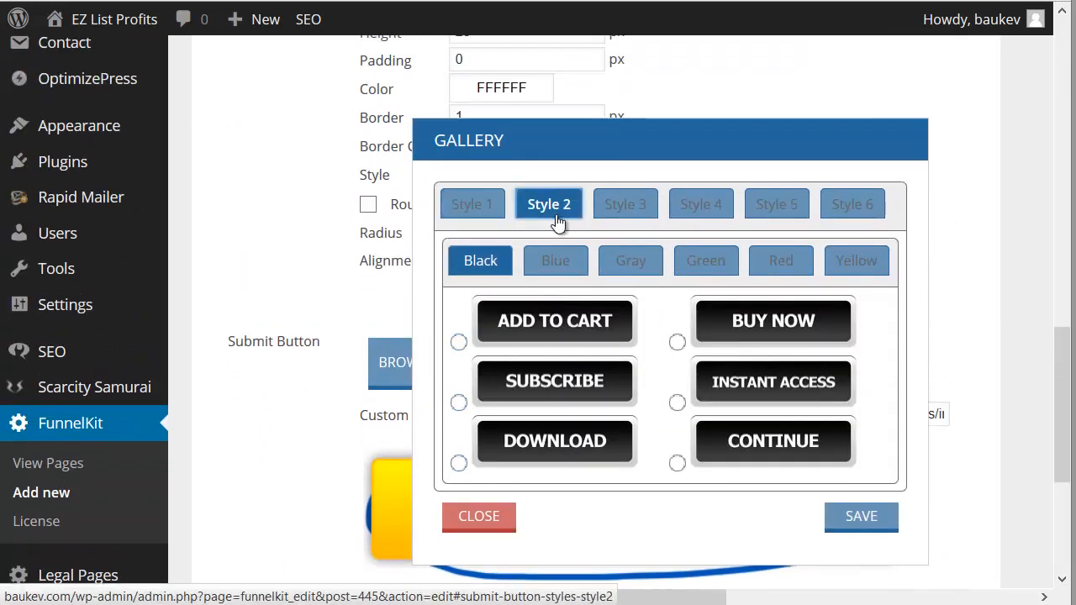
pyautogui.click(618, 265)
pyautogui.click(635, 210)
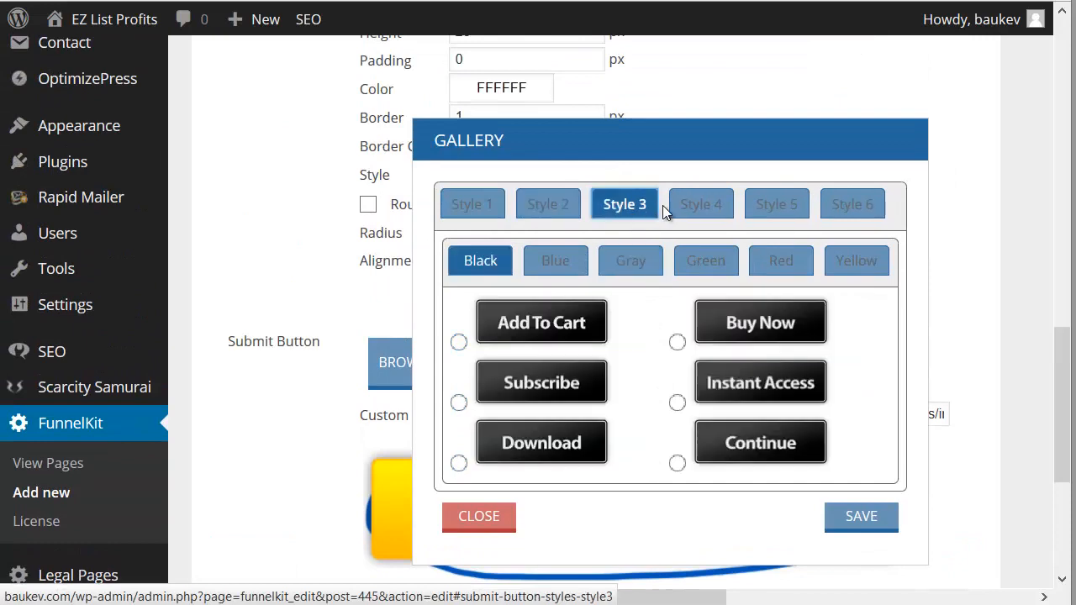
pyautogui.click(701, 206)
pyautogui.click(798, 208)
pyautogui.click(872, 206)
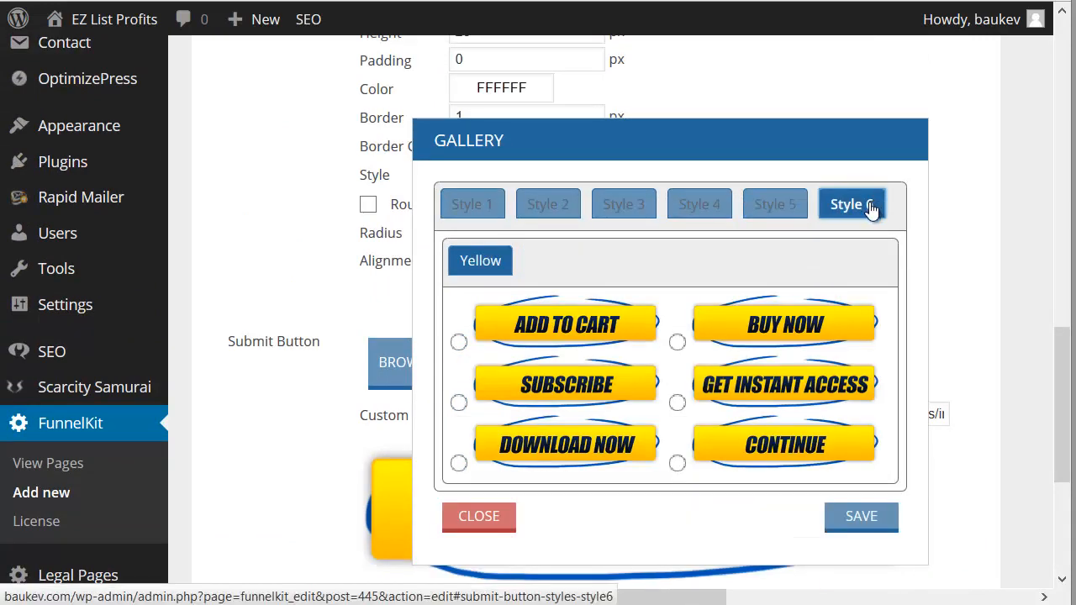
pyautogui.click(759, 404)
pyautogui.click(860, 518)
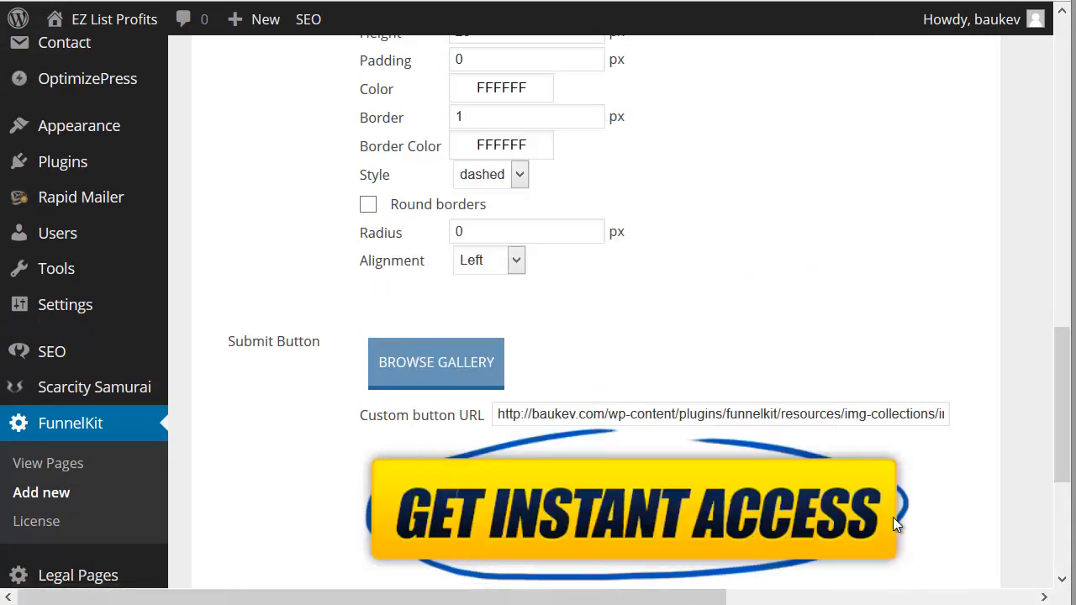
# Step: Set the alignment of the form's fields to Center
pyautogui.scroll(-4, 840, 415)
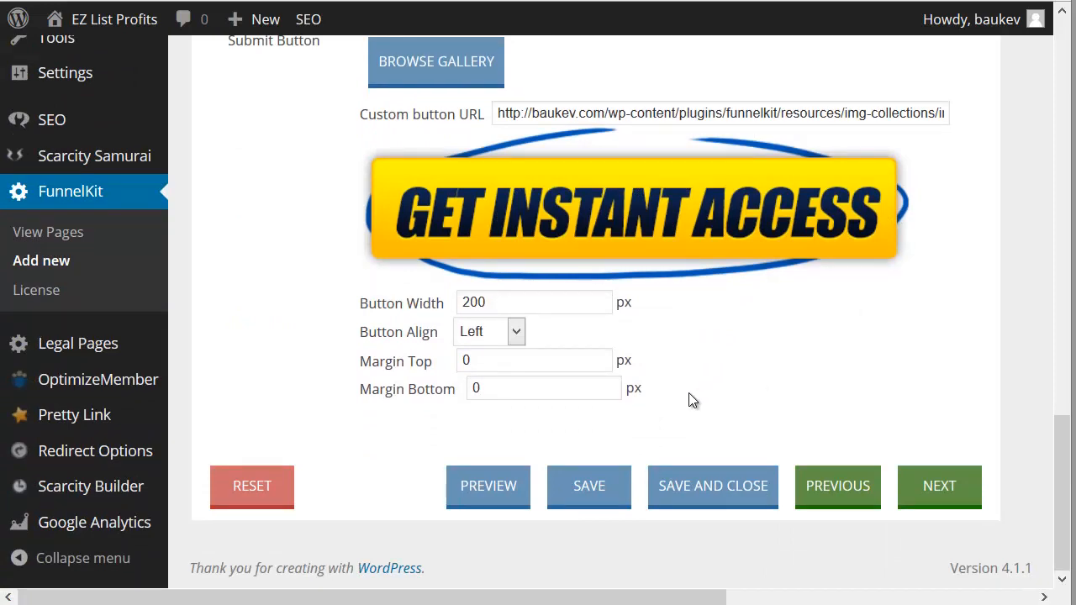
pyautogui.scroll(5, 557, 386)
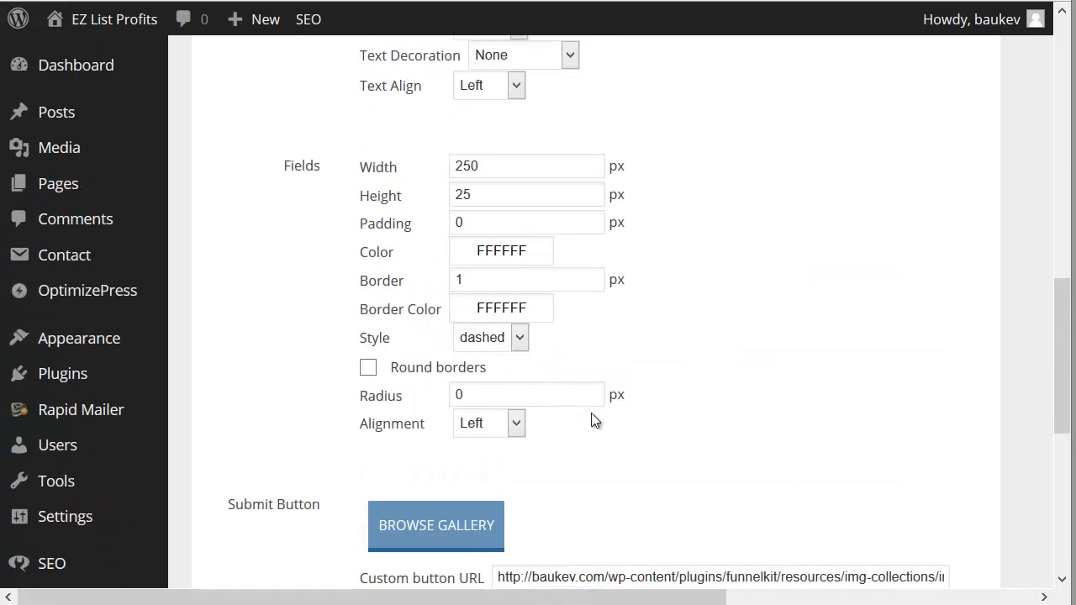
pyautogui.click(509, 426)
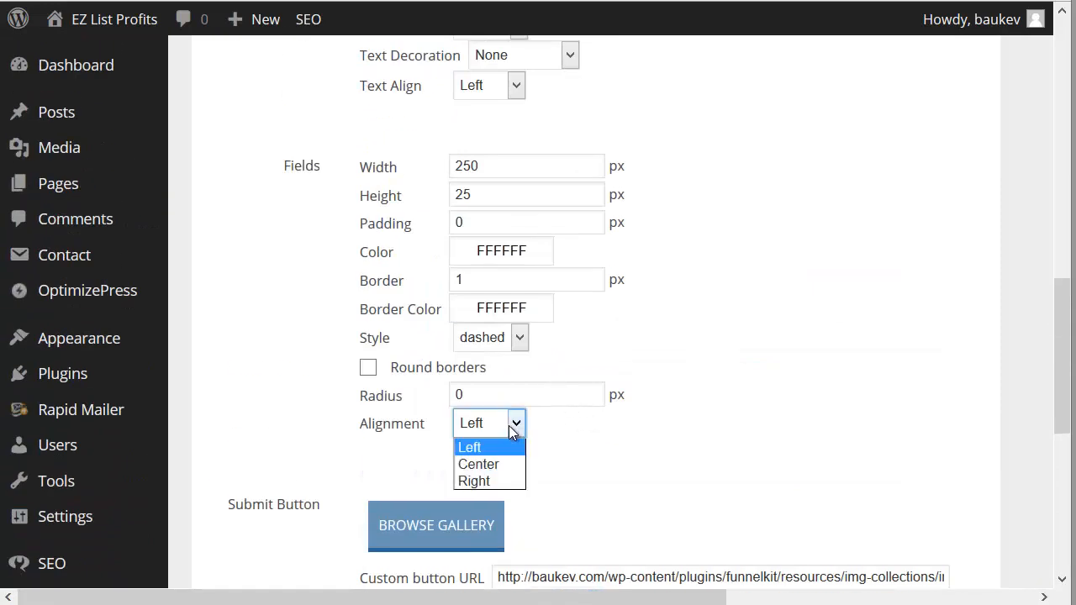
pyautogui.click(509, 462)
# Step: Set the submit button's alignment to Right
pyautogui.scroll(-5, 639, 433)
pyautogui.click(504, 360)
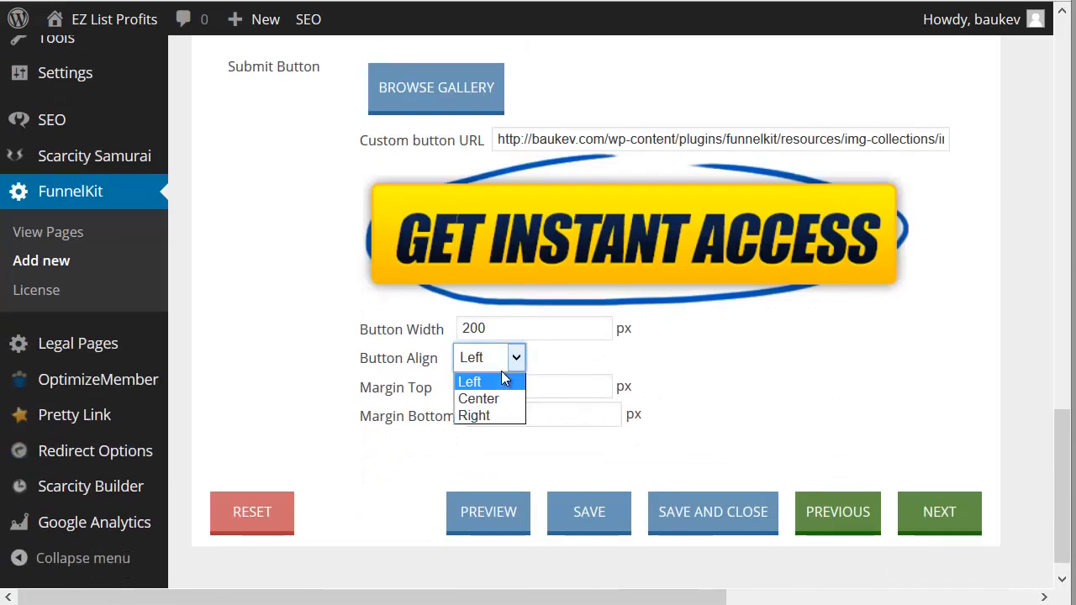
pyautogui.click(495, 358)
pyautogui.click(501, 358)
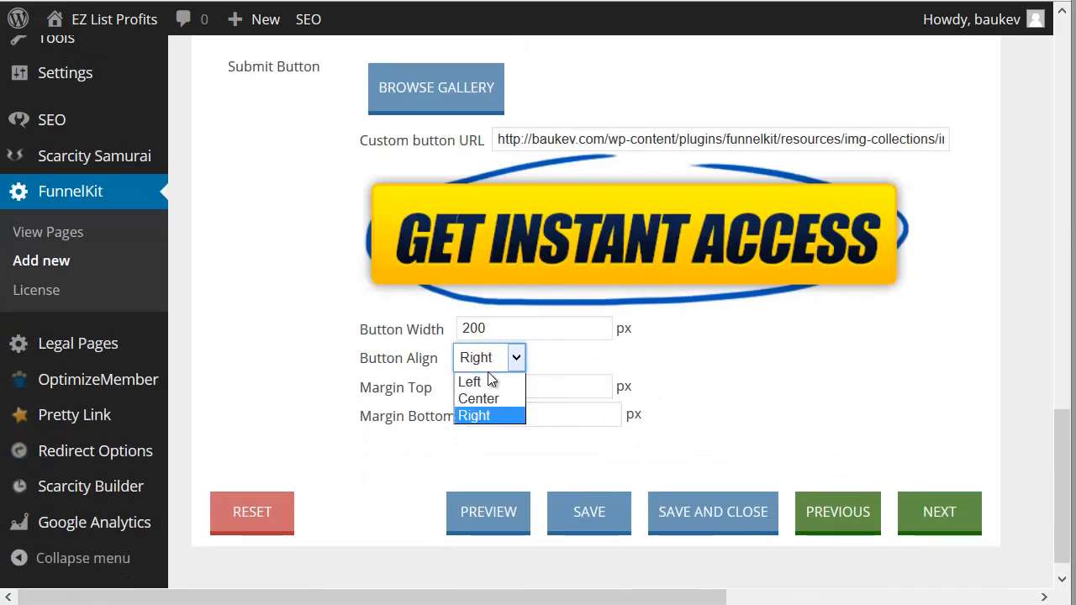
pyautogui.click(475, 415)
# Step: Go back to the form's input text settings and choose Left as the Text Align option
pyautogui.scroll(12, 740, 371)
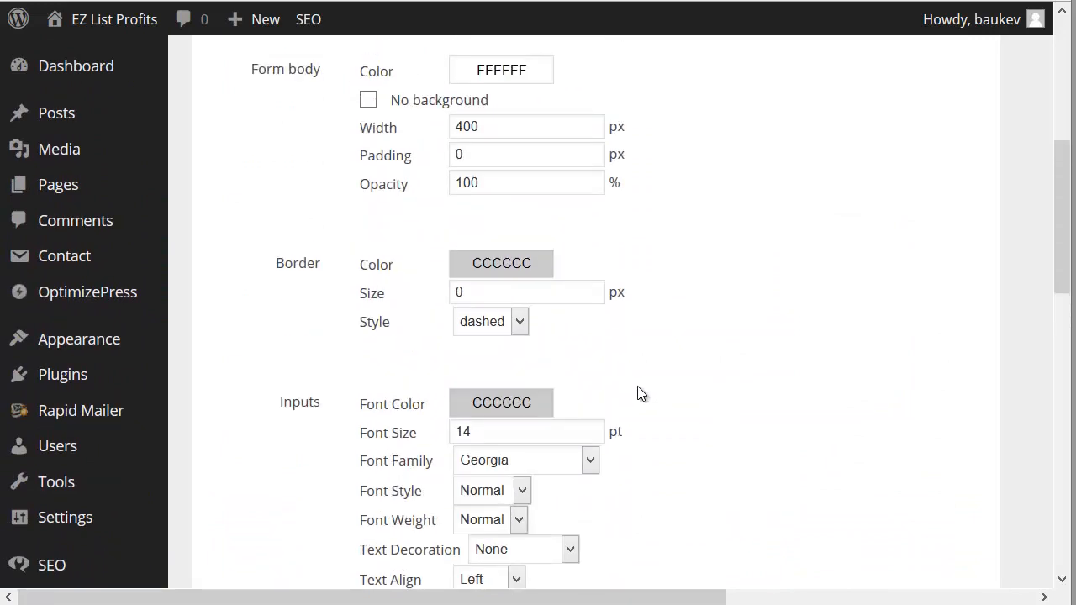
pyautogui.scroll(-3, 618, 391)
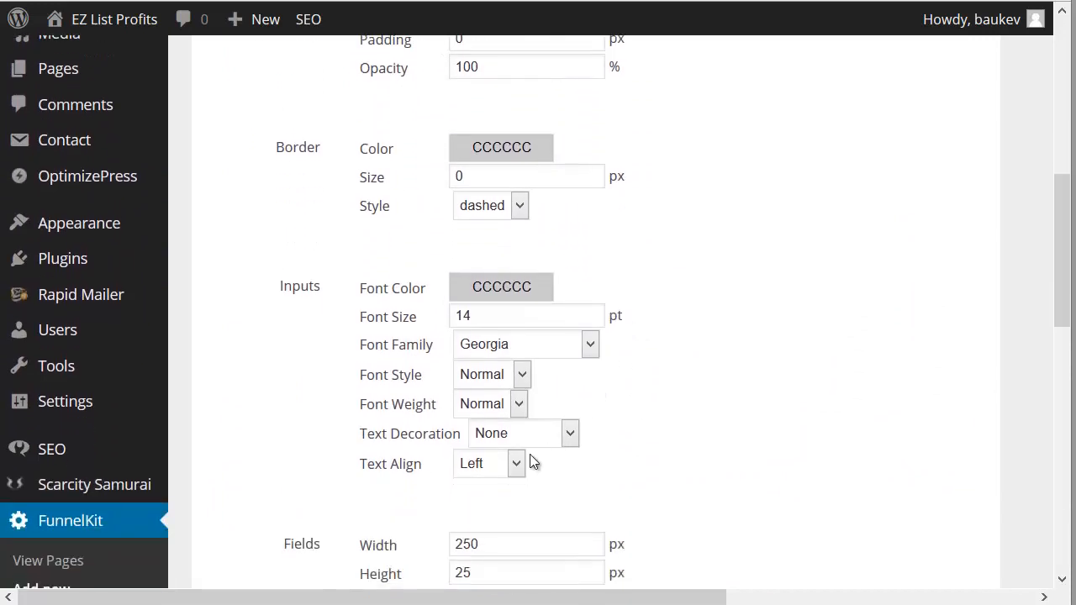
pyautogui.click(504, 454)
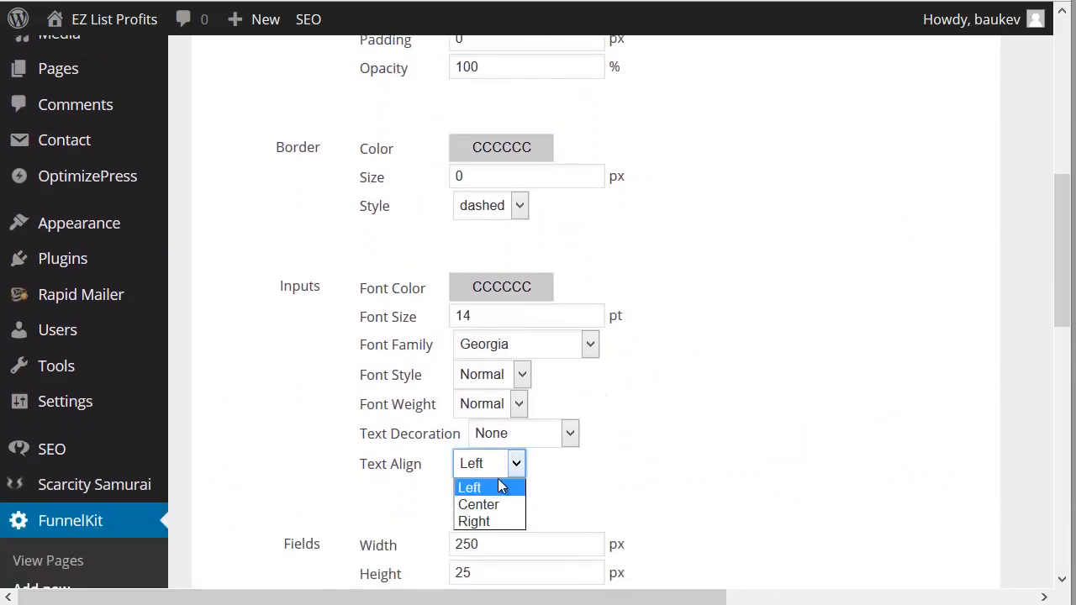
pyautogui.click(497, 486)
pyautogui.scroll(6, 708, 394)
pyautogui.scroll(-4, 704, 393)
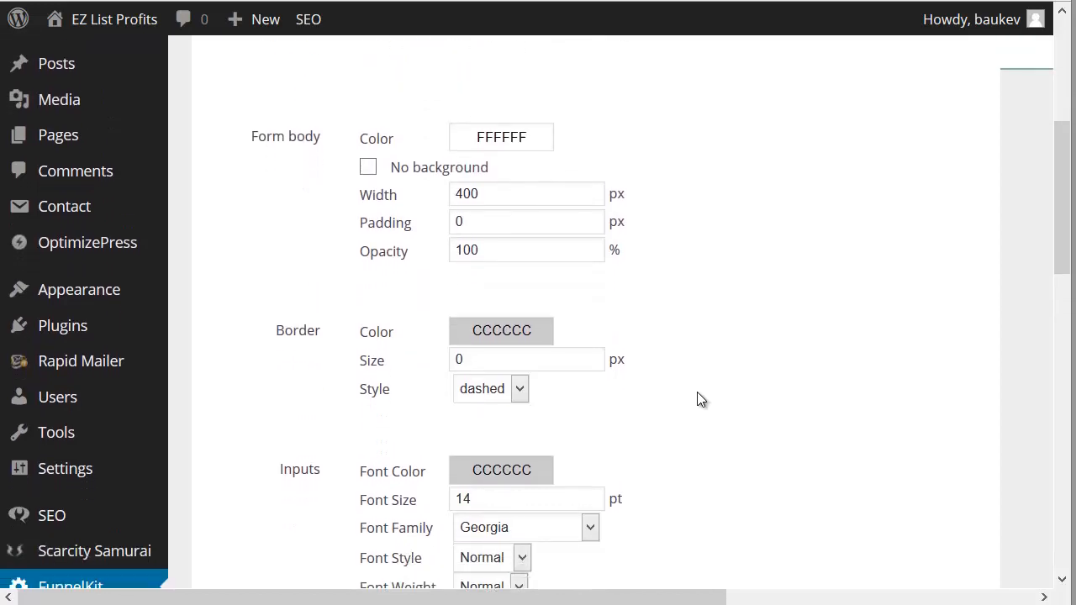
# Step: Examine the form's quick preview beside the builder, checking the input fields and the Get Instant Access button against the settings
pyautogui.scroll(12, 698, 379)
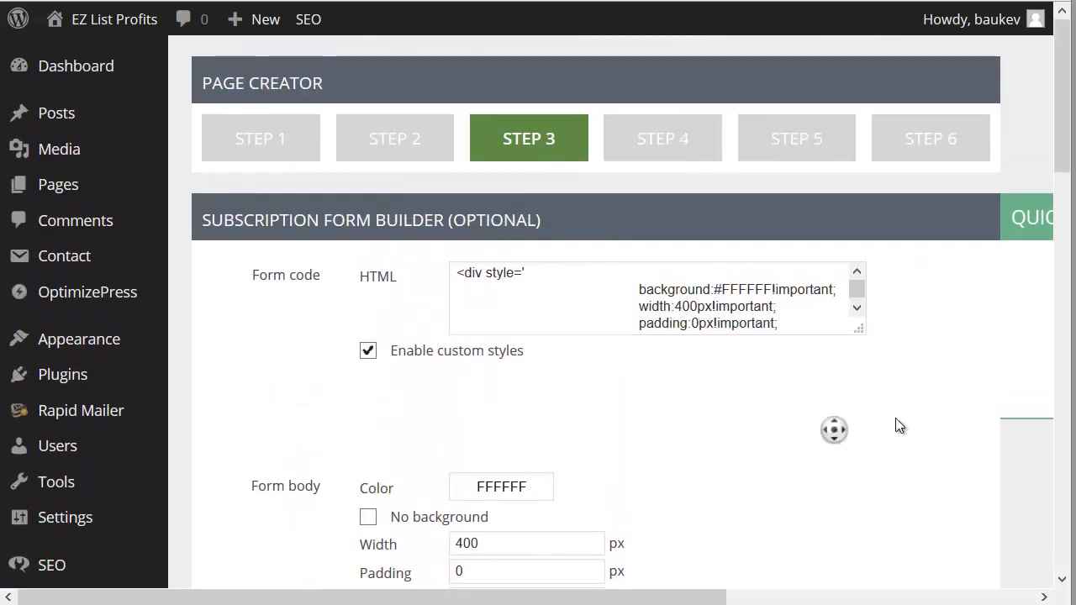
pyautogui.middleClick(893, 456)
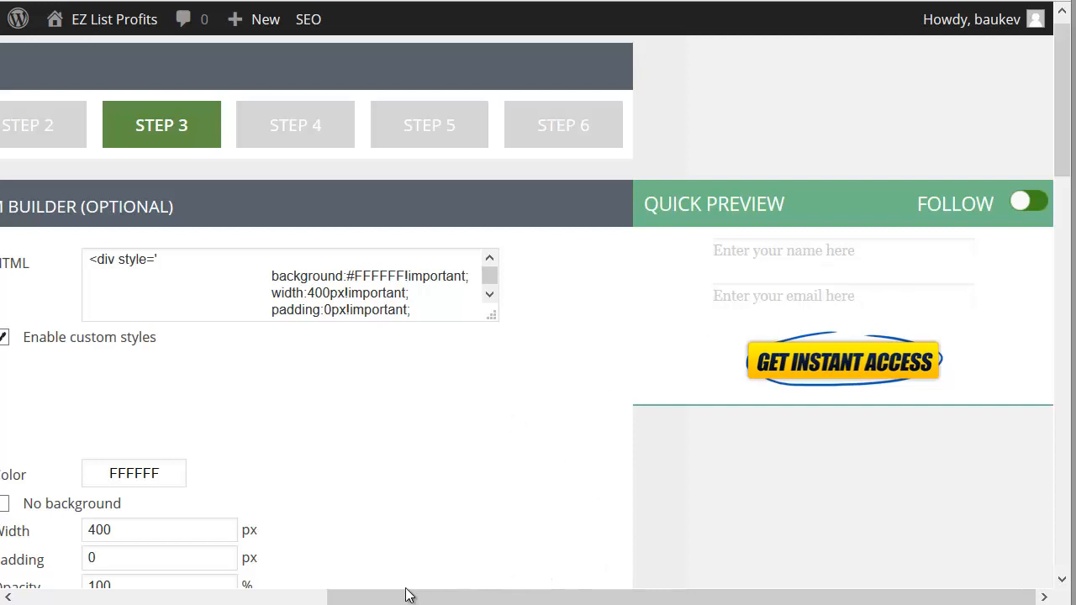
pyautogui.moveTo(409, 596); pyautogui.dragTo(148, 595)
pyautogui.moveTo(492, 597); pyautogui.dragTo(670, 588)
pyautogui.scroll(-1, 574, 489)
pyautogui.scroll(-1, 545, 473)
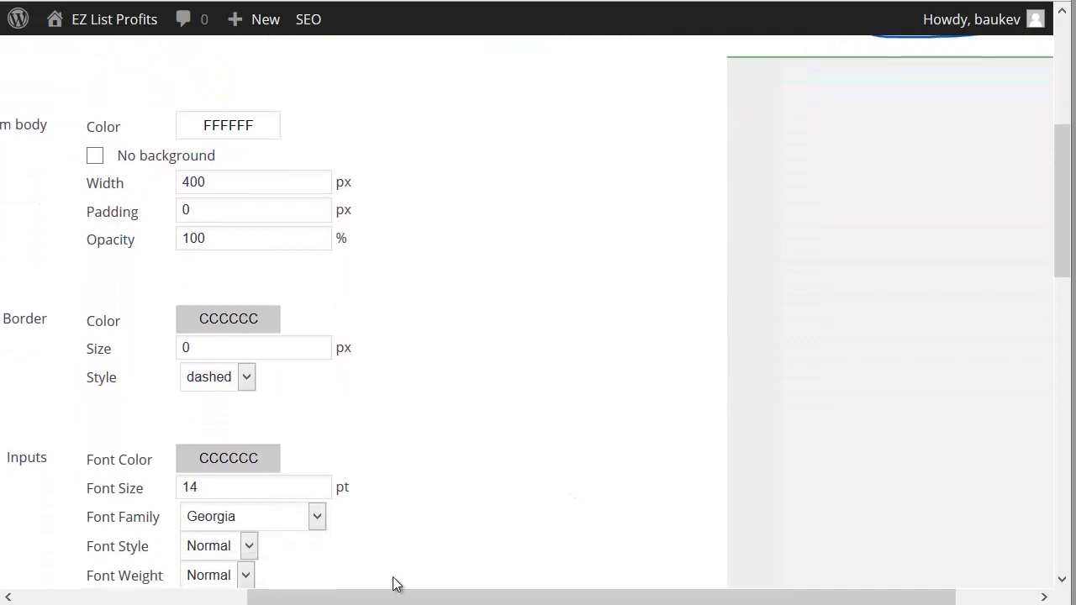
pyautogui.scroll(3, 496, 319)
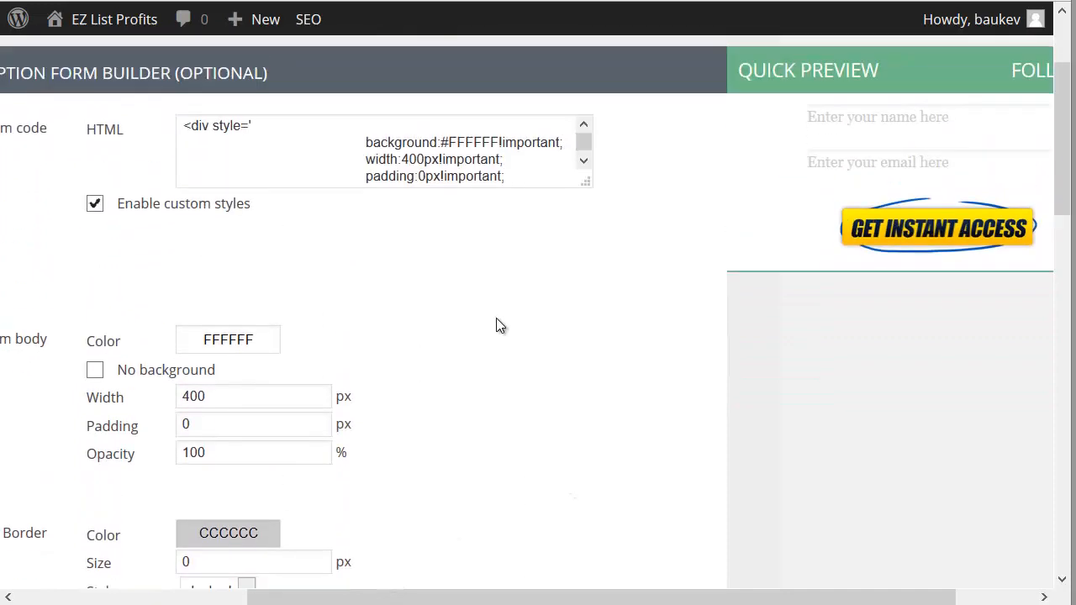
pyautogui.scroll(-4, 496, 327)
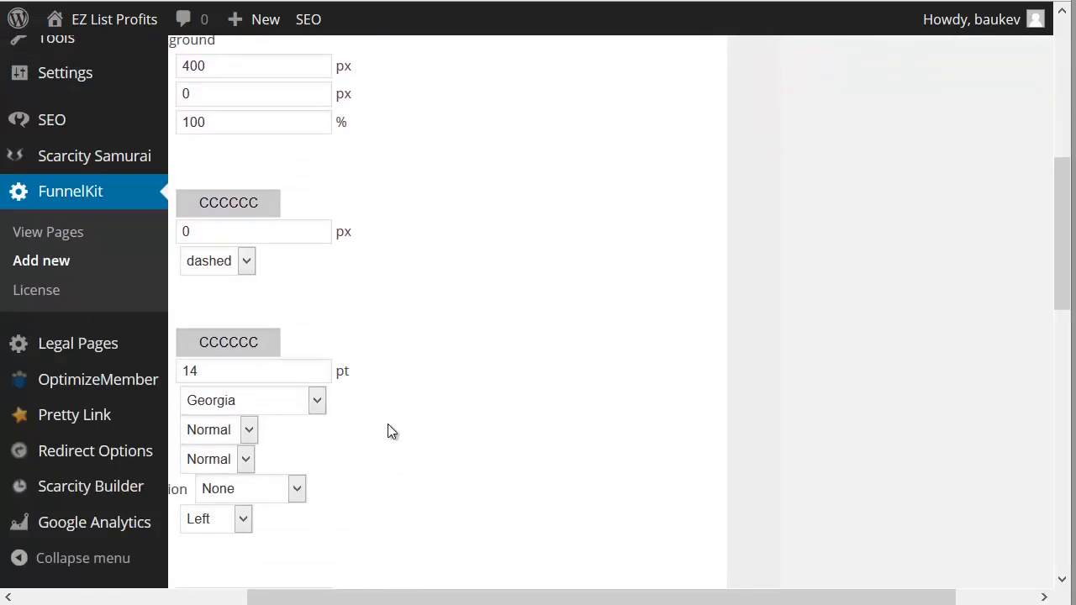
# Step: Set the form inputs' font color to black (000000) and their font size to 18 pt
pyautogui.moveTo(238, 597); pyautogui.dragTo(25, 596)
pyautogui.click(485, 344)
pyautogui.moveTo(664, 448); pyautogui.dragTo(800, 385)
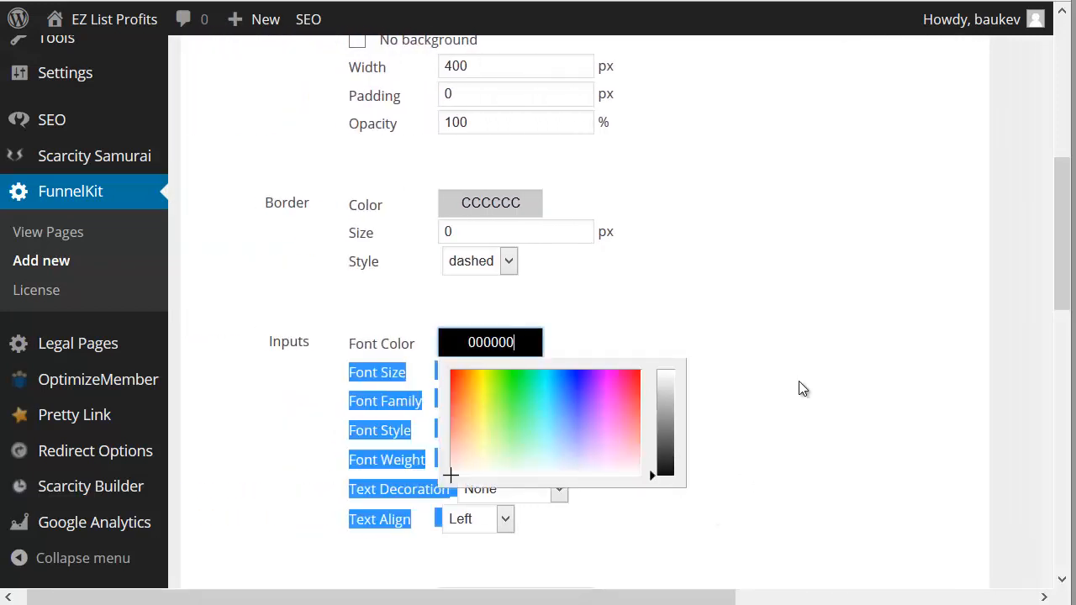
pyautogui.click(763, 335)
pyautogui.doubleClick(493, 367)
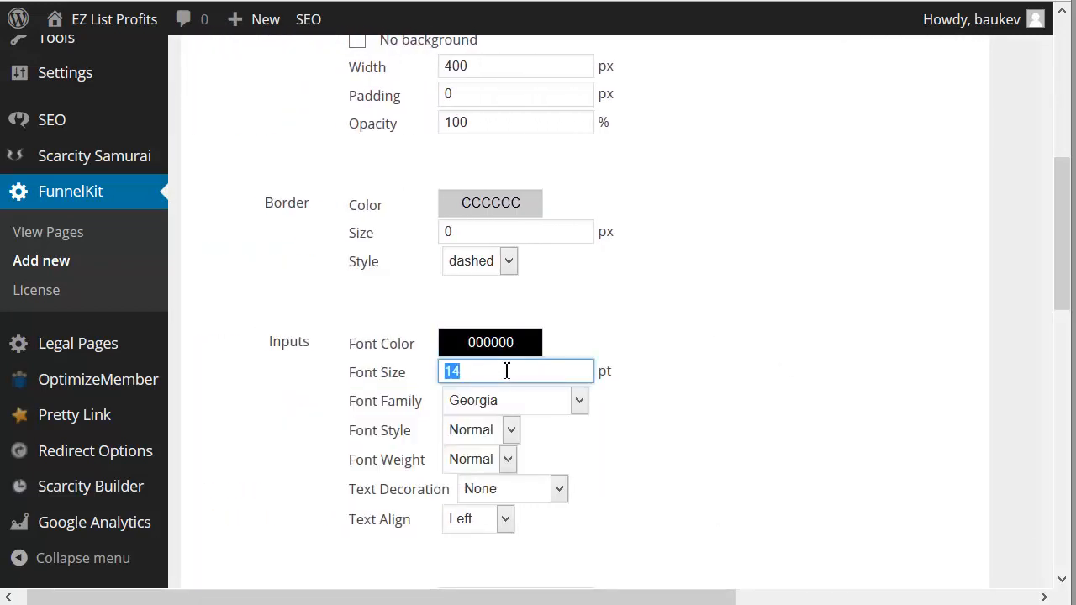
pyautogui.write('16')
pyautogui.doubleClick(507, 373)
pyautogui.write('18')
# Step: Set the form inputs' font family to Verdana, and save and close the page
pyautogui.click(553, 401)
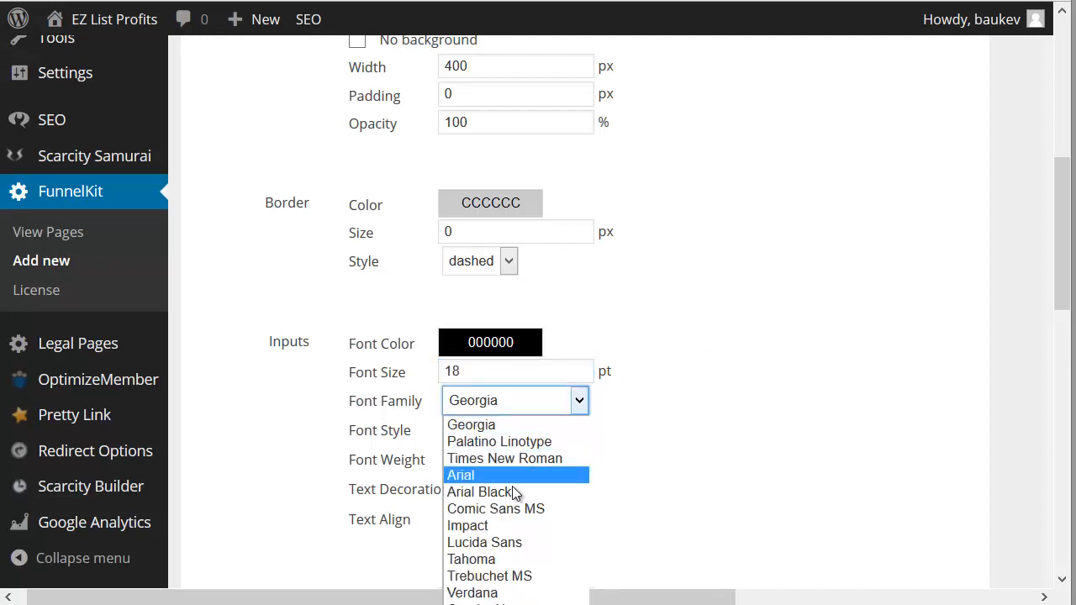
pyautogui.click(526, 594)
pyautogui.scroll(-8, 701, 398)
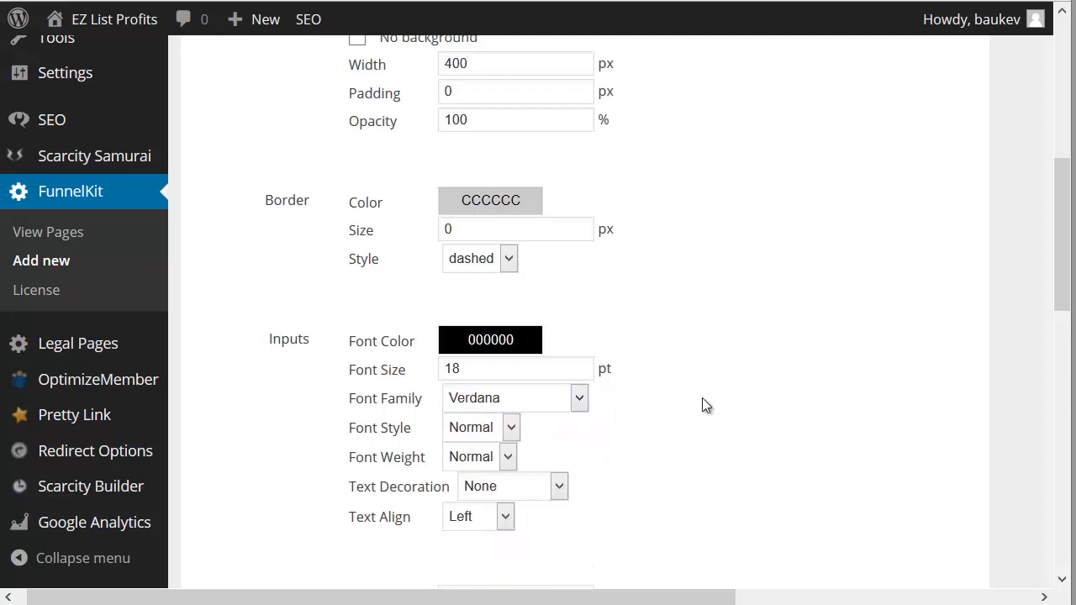
pyautogui.scroll(-5, 698, 398)
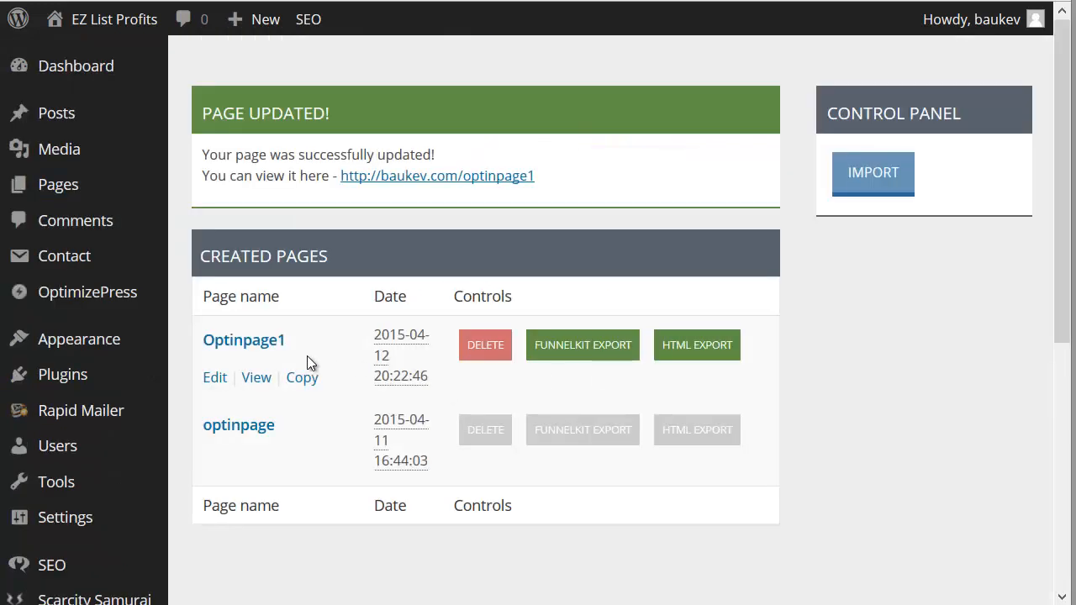
# Step: View the live Optinpage1 page, check its opt-in field, and return to the list of created pages
pyautogui.click(256, 378)
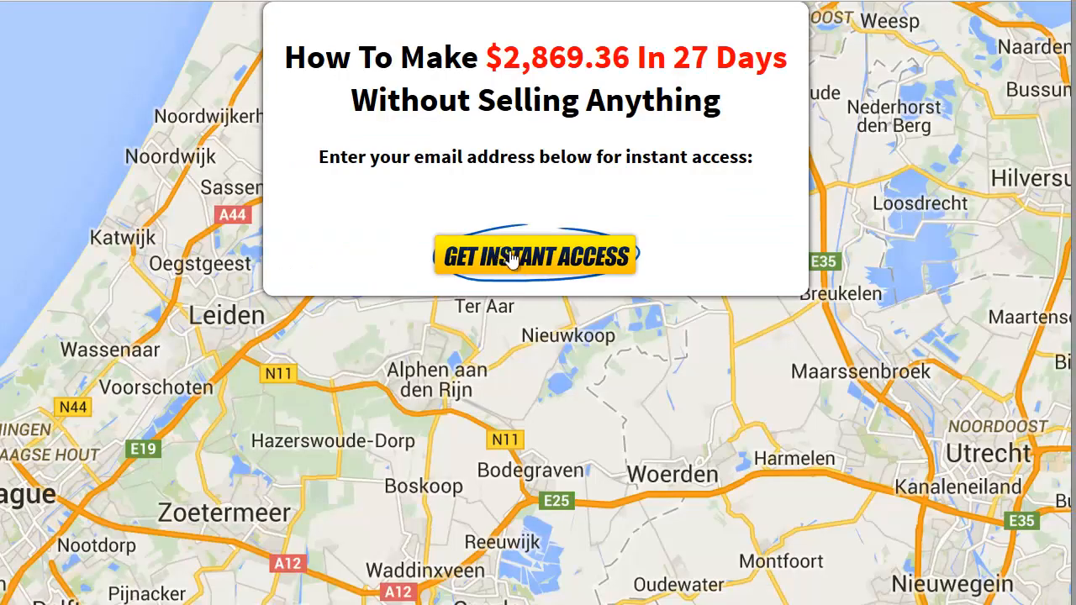
pyautogui.click(450, 210)
pyautogui.click(282, 1)
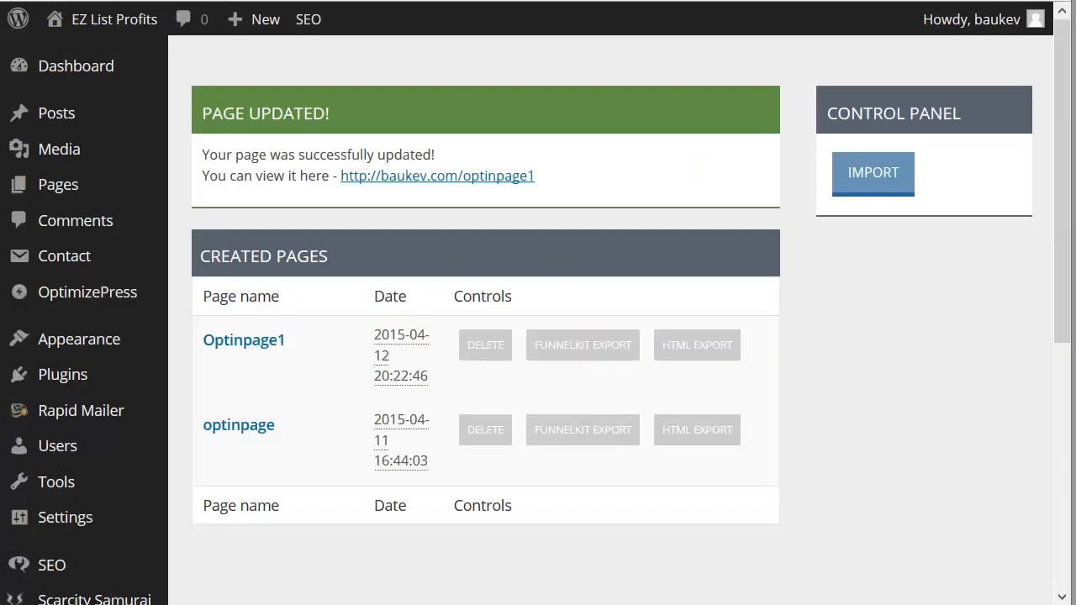
# Step: Try a 100 px padding on Optinpage1's main container in Step 2, saving the page and checking it live
pyautogui.click(212, 379)
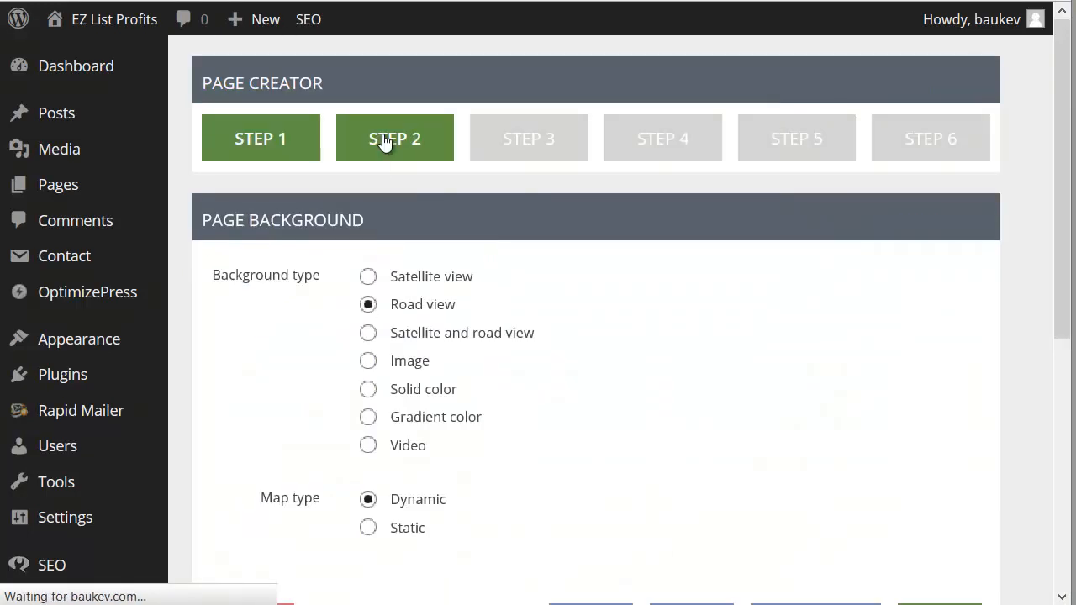
pyautogui.click(383, 138)
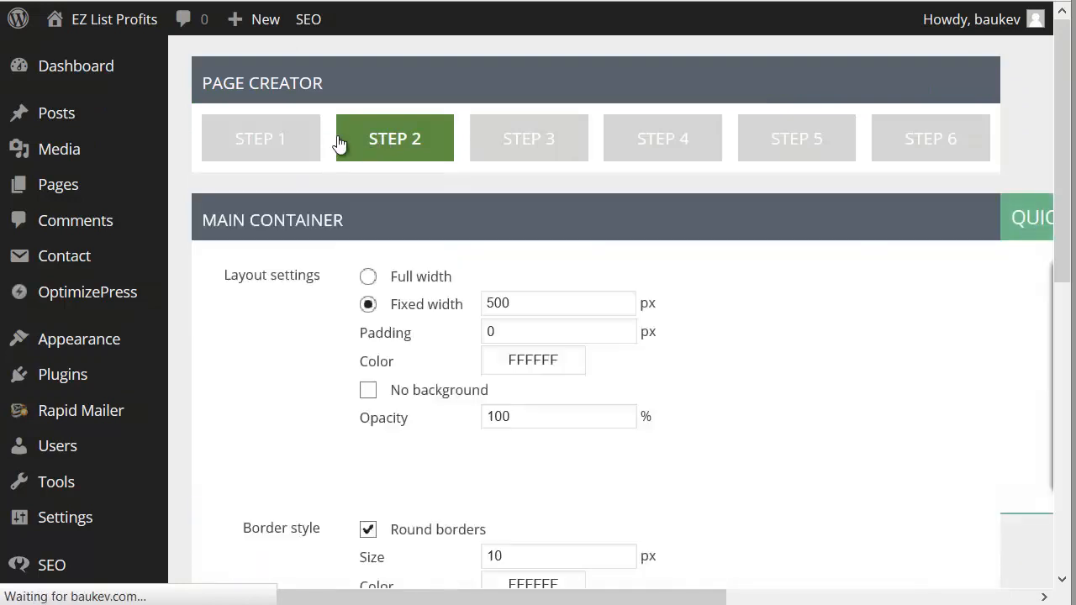
pyautogui.doubleClick(531, 334)
pyautogui.write('1')
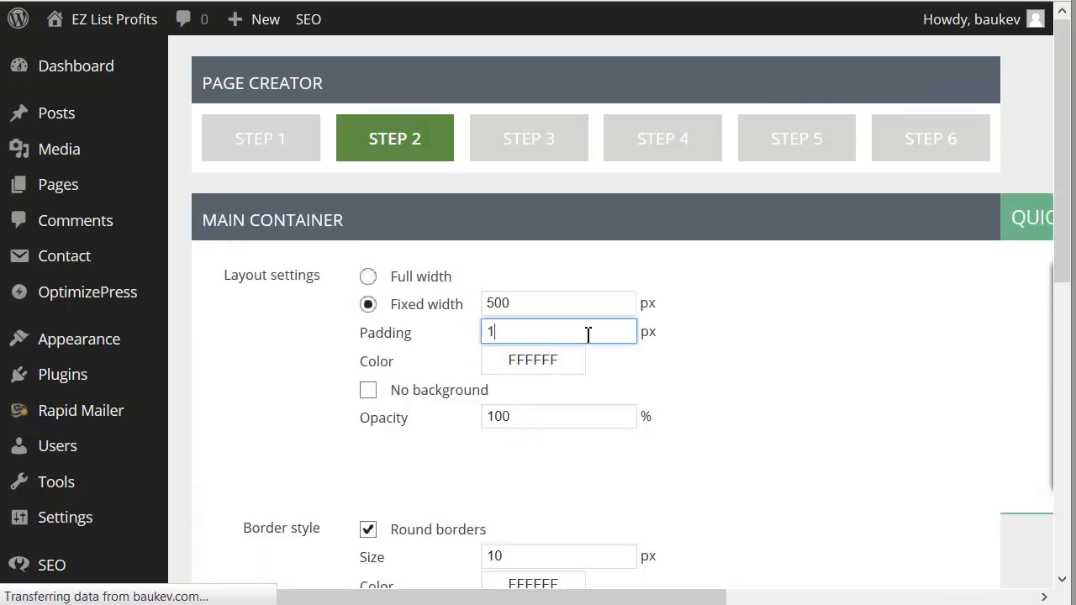
pyautogui.write('00')
pyautogui.scroll(-10, 729, 368)
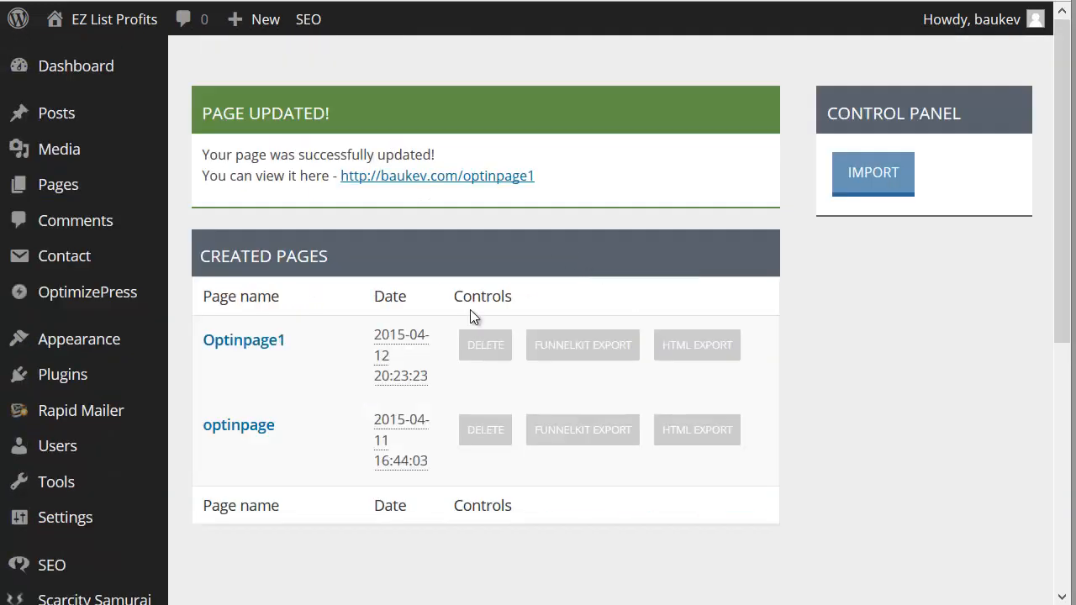
pyautogui.click(245, 383)
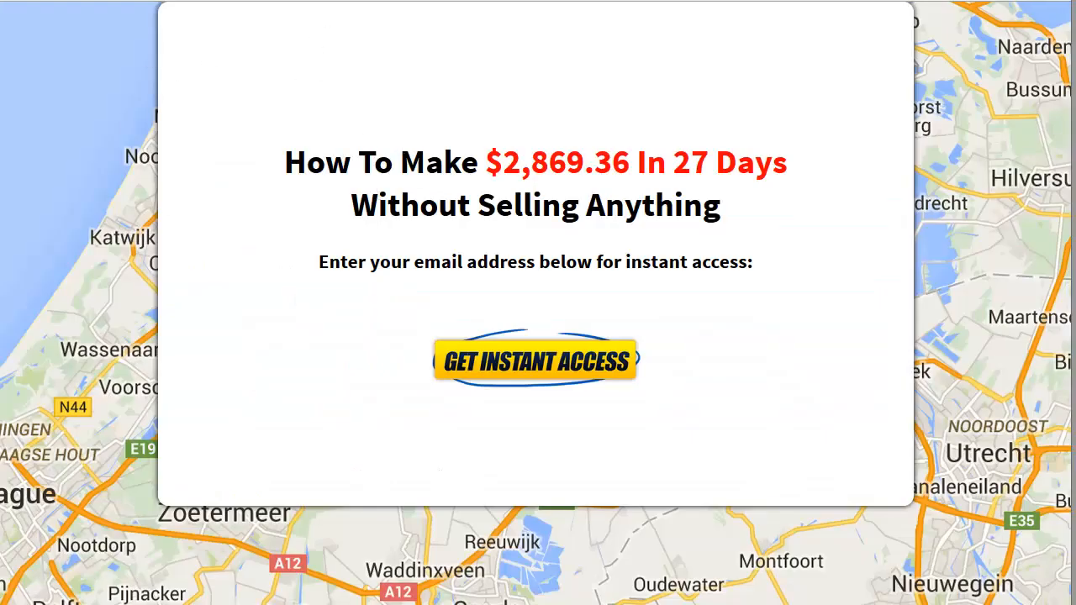
pyautogui.click(223, 1)
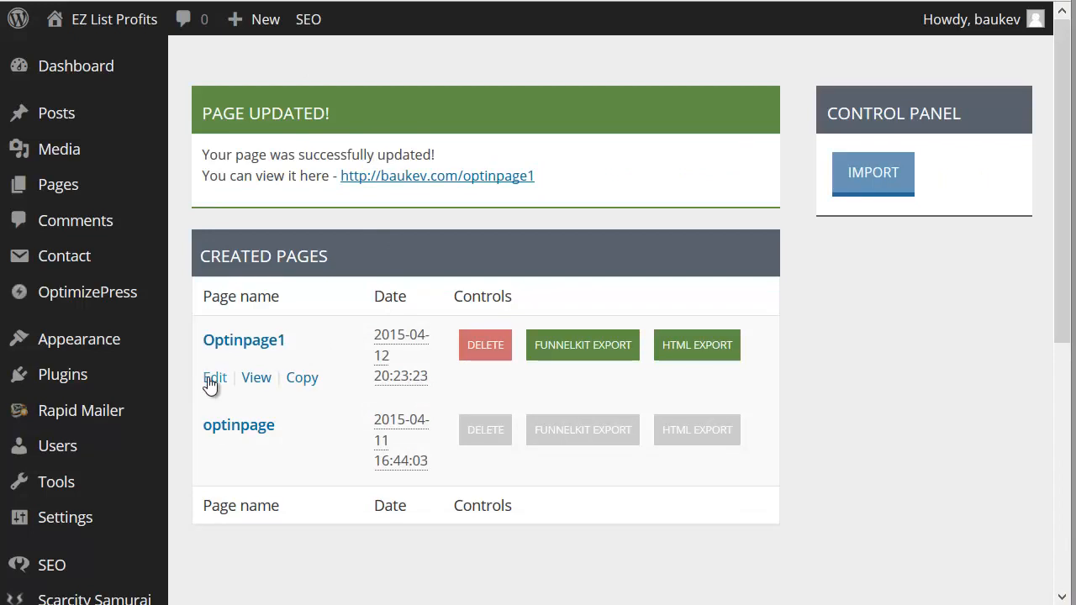
# Step: Reopen Optinpage1 for editing at Step 2 and set the main container's padding to 0 px
pyautogui.click(212, 379)
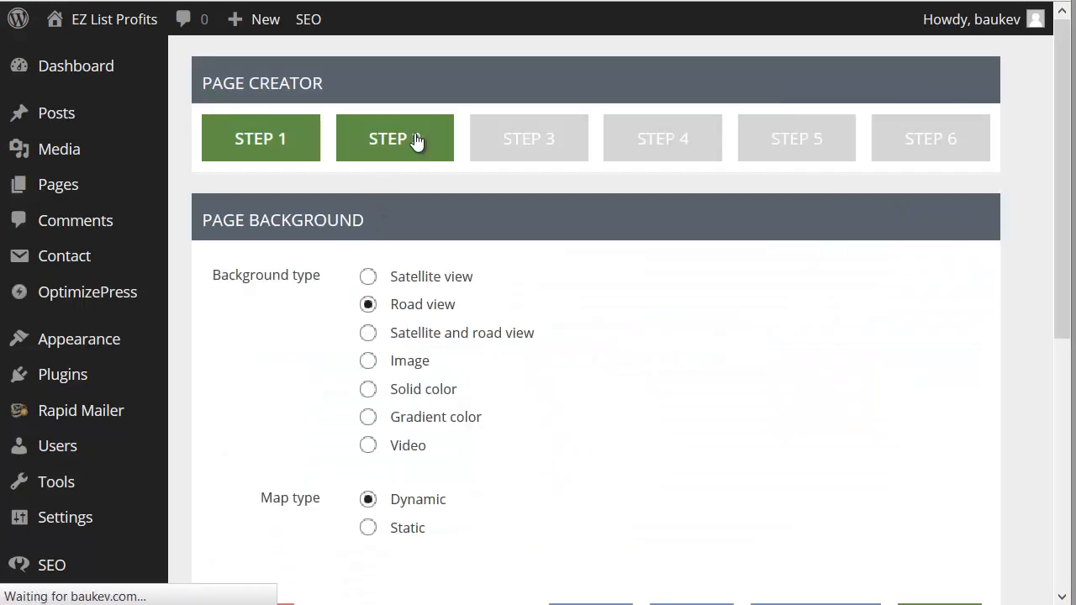
pyautogui.click(415, 139)
pyautogui.doubleClick(531, 333)
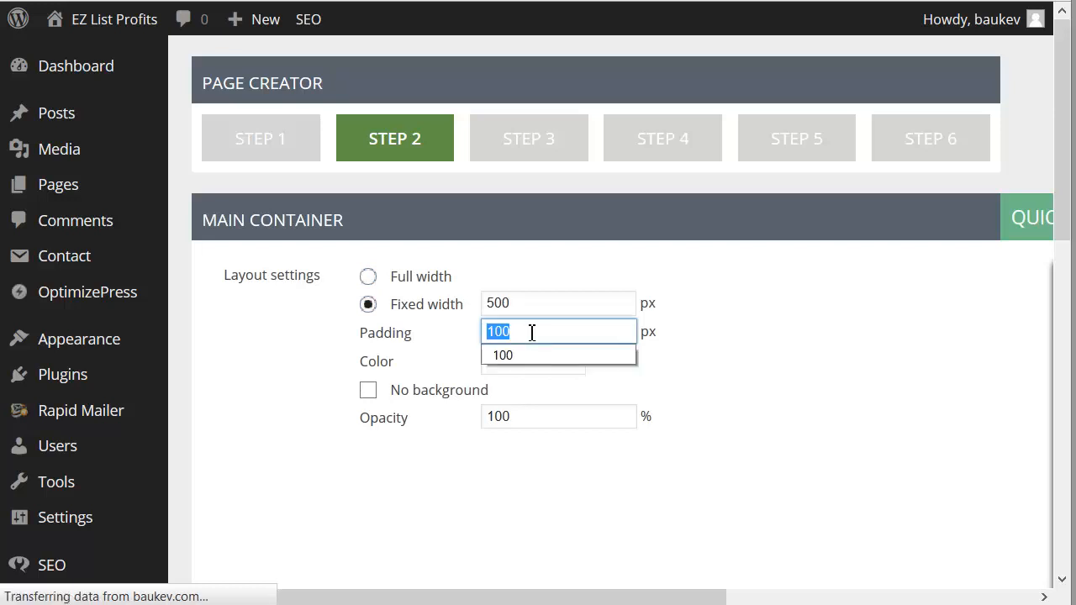
pyautogui.click(531, 333)
pyautogui.doubleClick(519, 330)
pyautogui.write('0')
# Step: Set the container's vertical position to 100 px from the top, save and close the page, and view Optinpage1 live
pyautogui.scroll(-1, 596, 265)
pyautogui.scroll(-5, 593, 262)
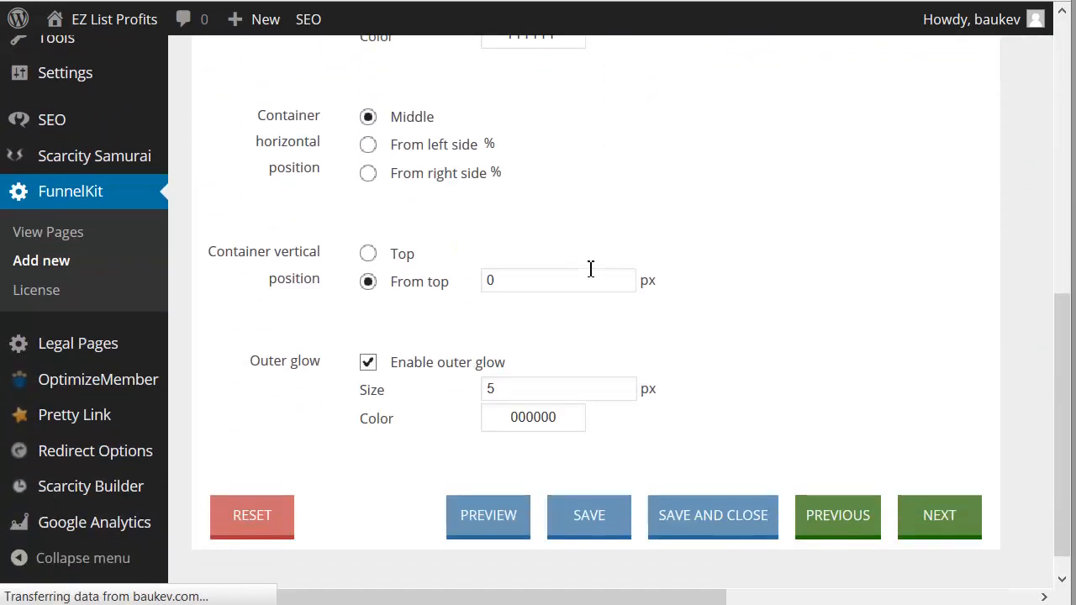
pyautogui.scroll(1, 563, 256)
pyautogui.doubleClick(540, 360)
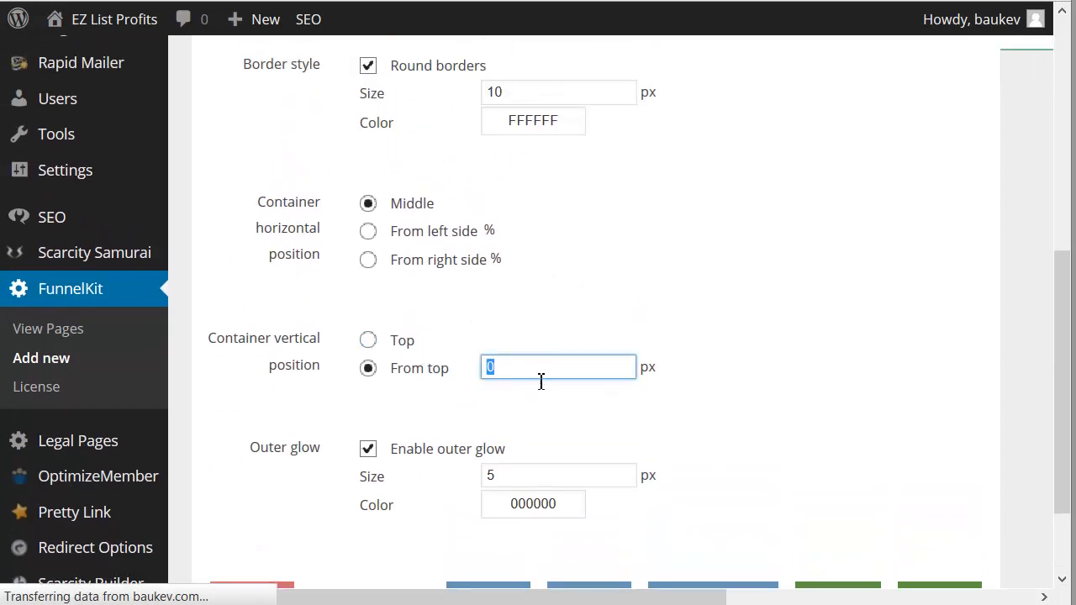
pyautogui.write('100')
pyautogui.click(754, 377)
pyautogui.scroll(-3, 754, 377)
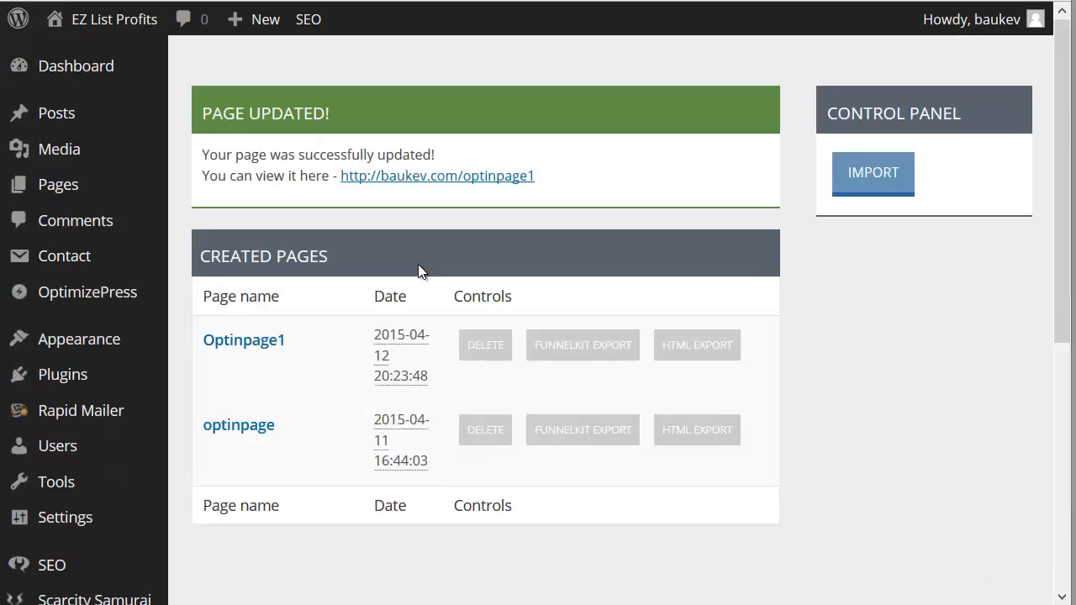
pyautogui.moveTo(418, 375)
pyautogui.click(250, 381)
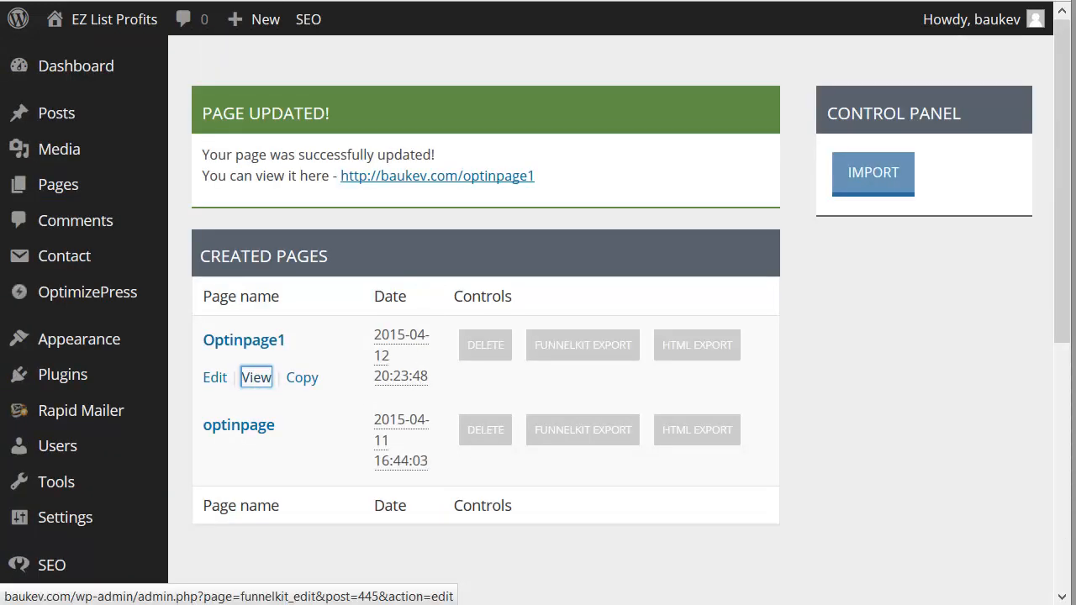
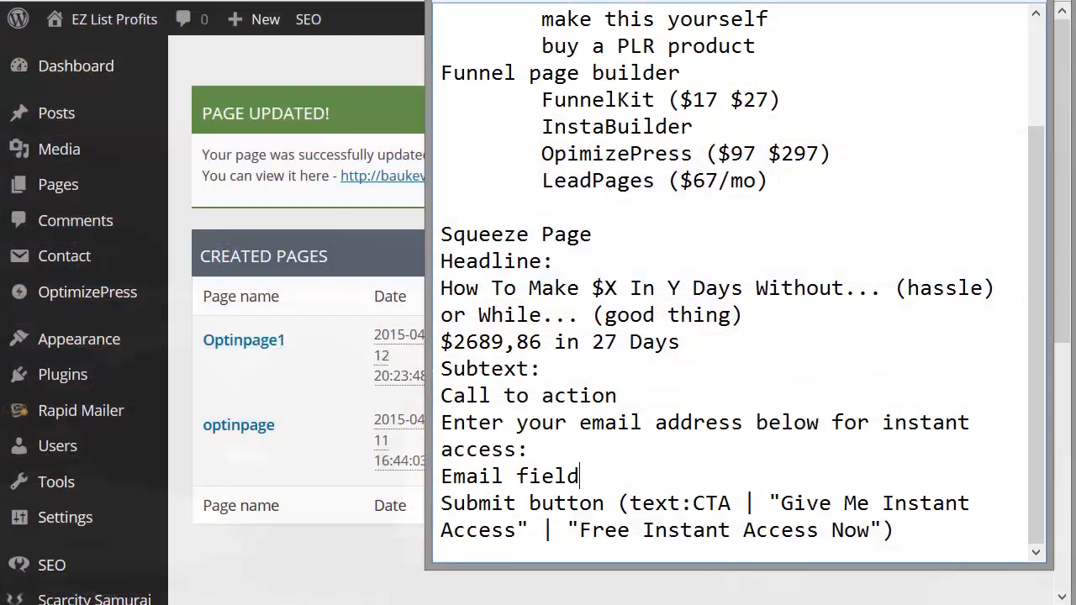
# Step: Review the funnel page builder options in the notes, highlighting InstaBuilder and the entries around it
pyautogui.scroll(2, 631, 244)
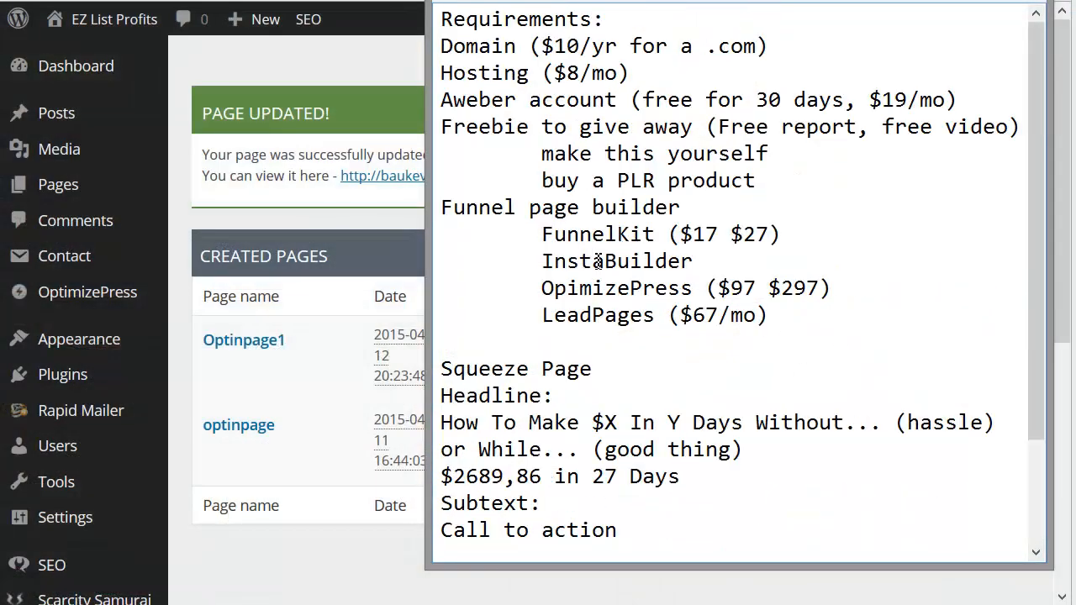
pyautogui.doubleClick(598, 262)
pyautogui.doubleClick(630, 313)
pyautogui.click(853, 359)
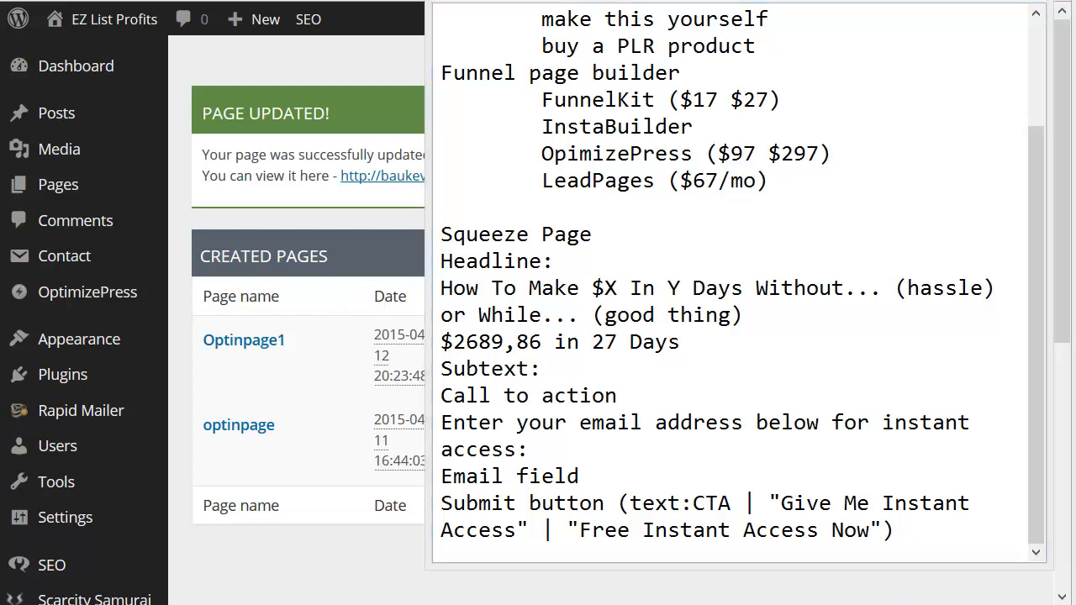
# Step: Add the line "Next video: Thank you page" at the end of the notes, separated by a blank line
pyautogui.click(970, 535)
pyautogui.press('Return')
pyautogui.press('Return')
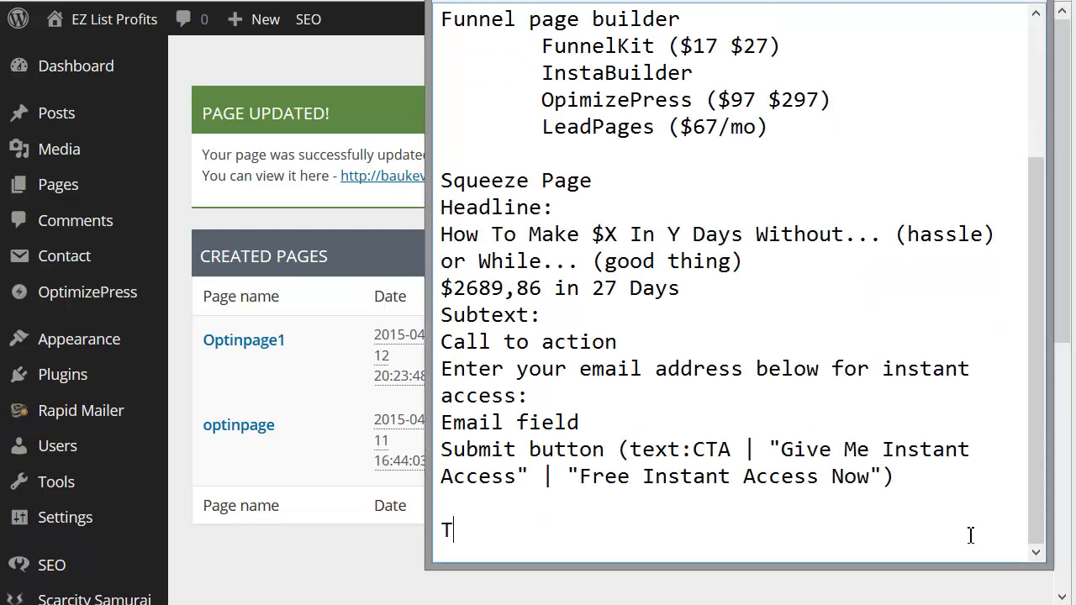
pyautogui.write('Newx')
pyautogui.press('BackSpace')
pyautogui.press('BackSpace')
pyautogui.write('xt video: Thank you page')
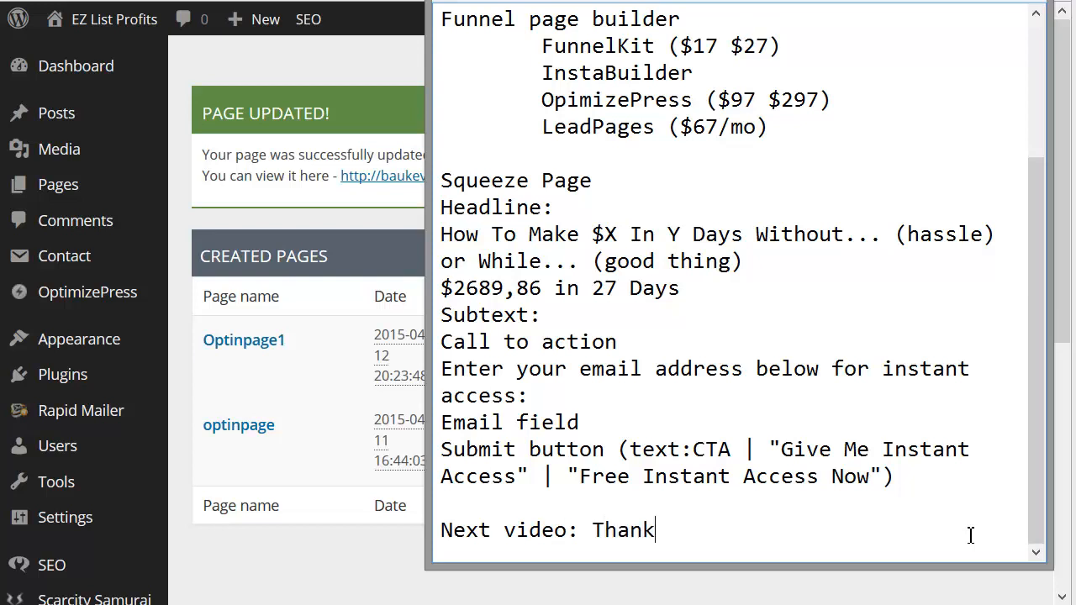
pyautogui.press('Return')
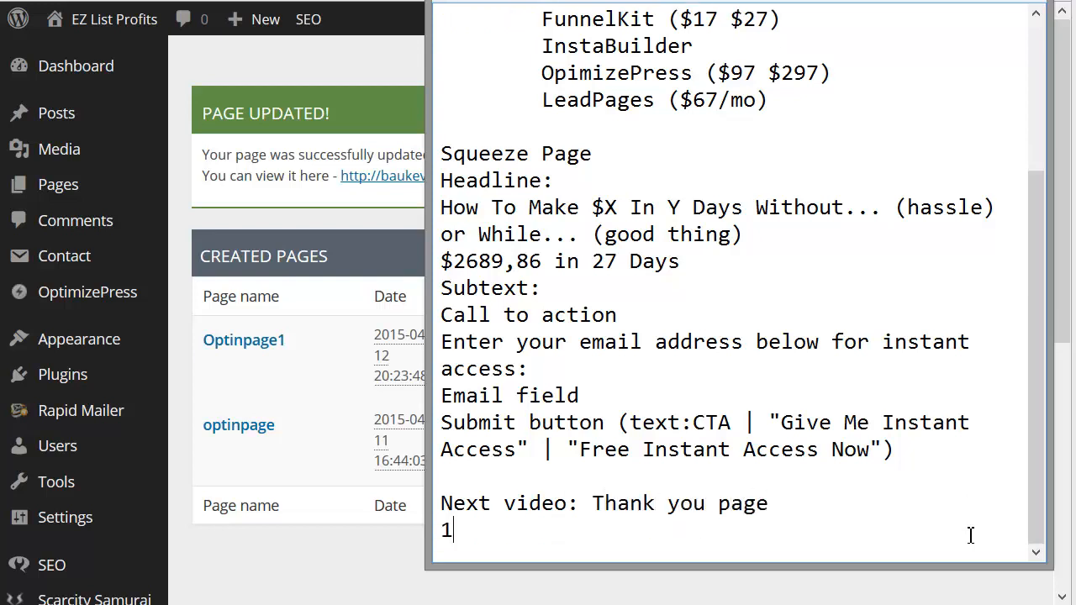
# Step: Add the line "2 tips:" below the next-video line in the notes
pyautogui.write('1')
pyautogui.press('BackSpace')
pyautogui.write('T ips')
pyautogui.press('BackSpace')
pyautogui.press('BackSpace')
pyautogui.press('BackSpace')
pyautogui.write('tips:')
pyautogui.press('Return')
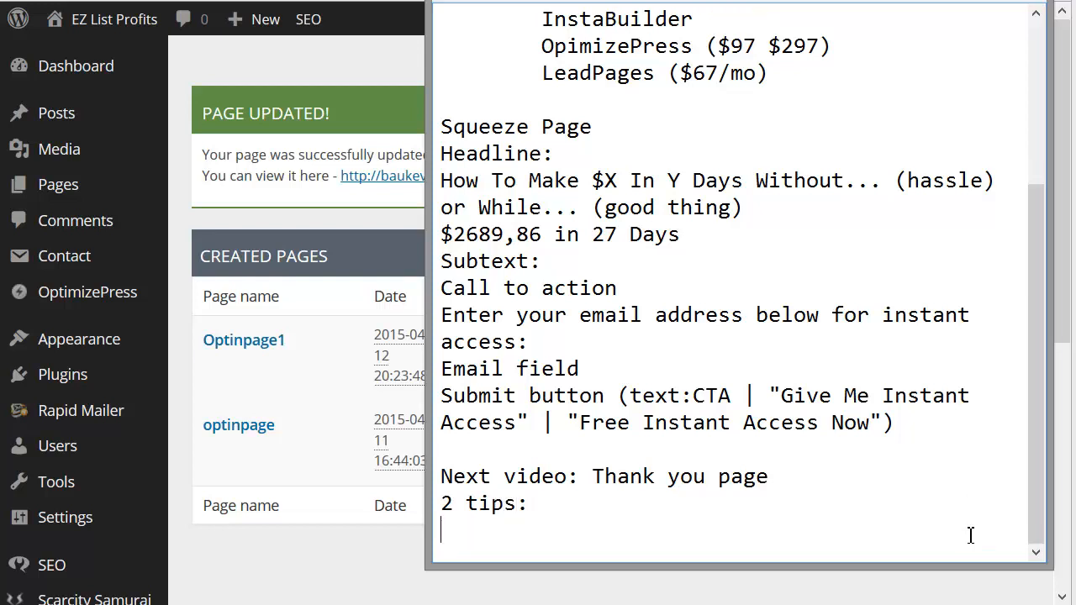
# Step: Write the first tip, "how to double your clicks", on its own line under the tips heading
pyautogui.write('how to double you rcl')
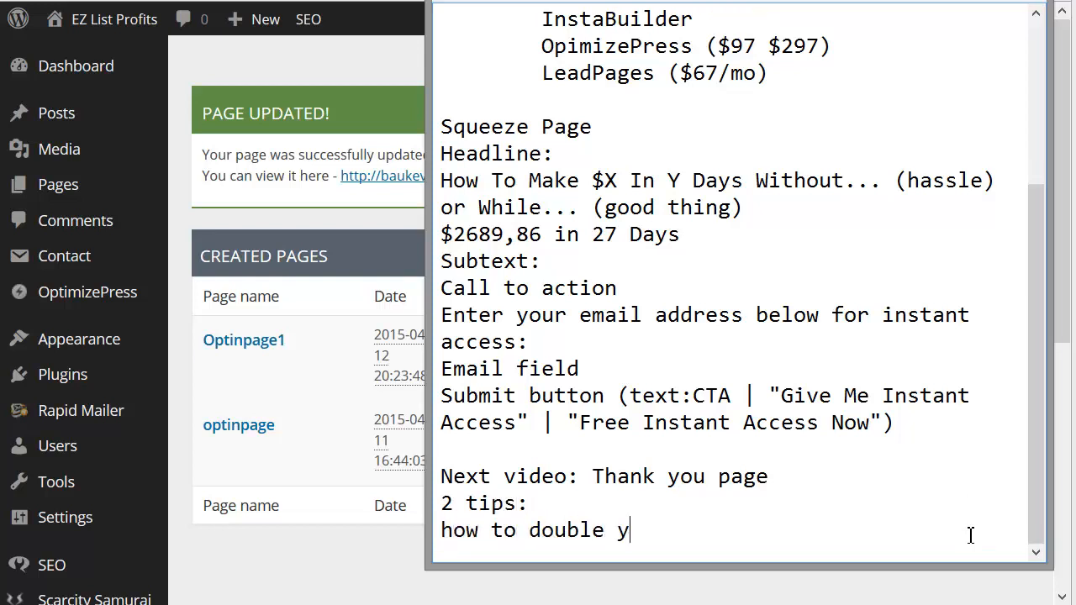
pyautogui.press('BackSpace')
pyautogui.press('BackSpace')
pyautogui.press('BackSpace')
pyautogui.press('BackSpace')
pyautogui.write('r clicsk')
pyautogui.press('BackSpace')
pyautogui.press('BackSpace')
pyautogui.write('ks')
pyautogui.press('Return')
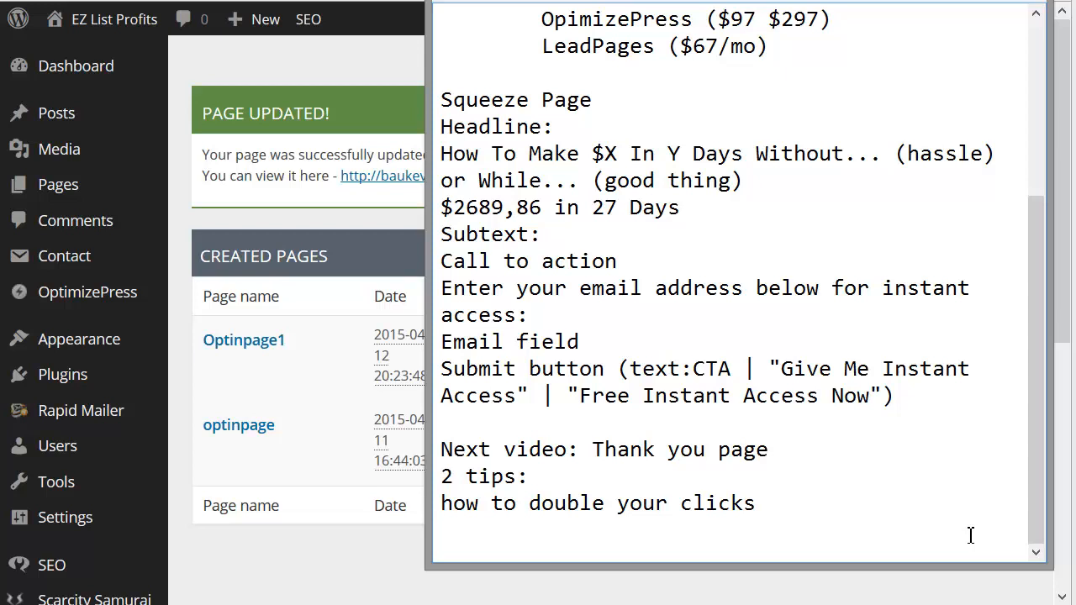
# Step: Write the second tip, "make crazy affiliate commissions with CPA", and select both tip lines
pyautogui.write('make craz')
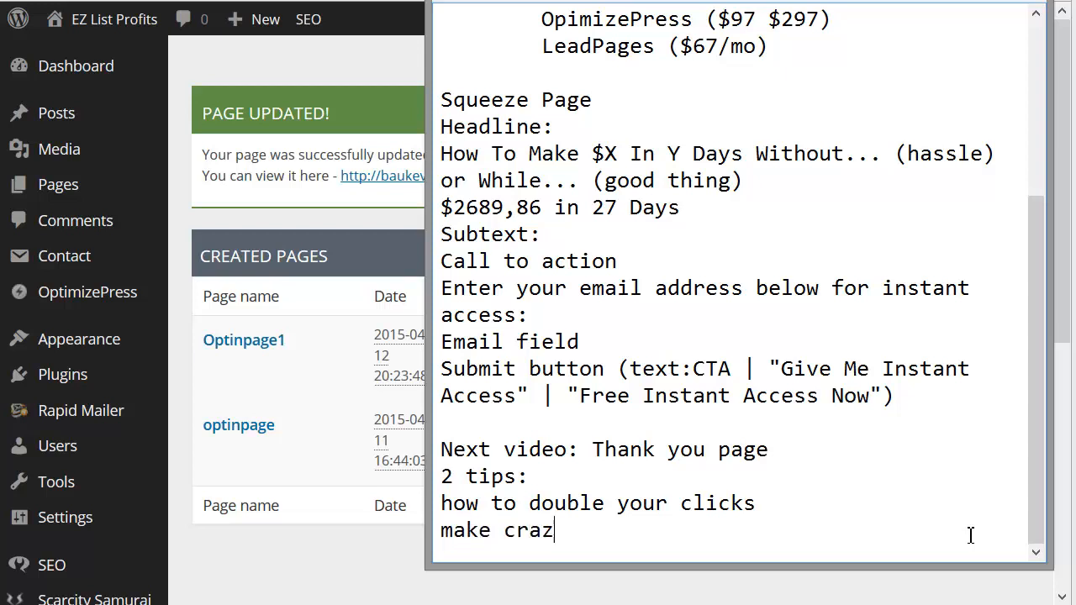
pyautogui.write('y affiliate com')
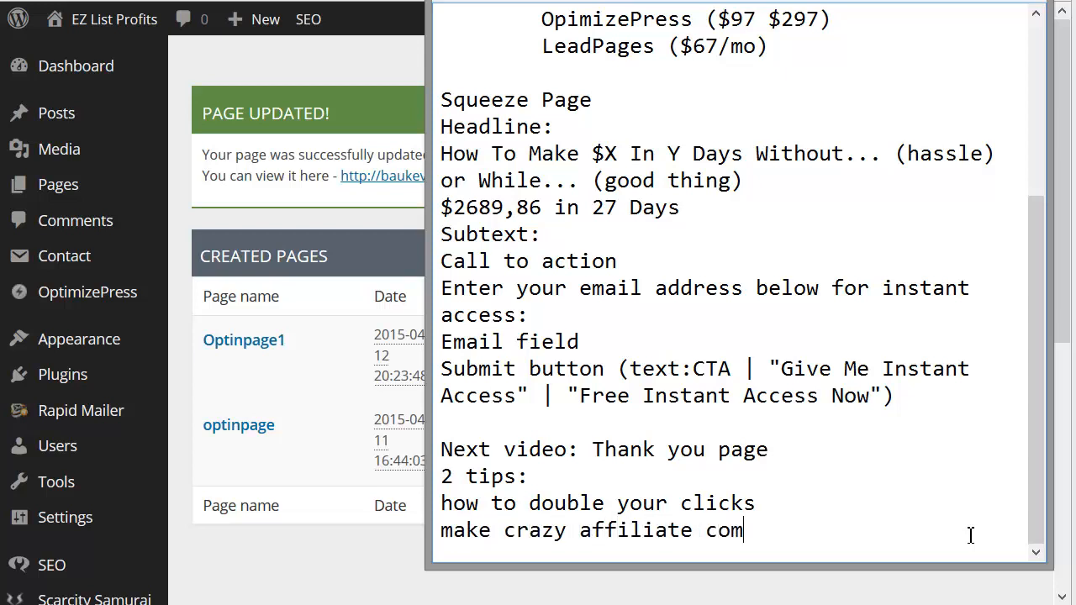
pyautogui.write('missions with CPA')
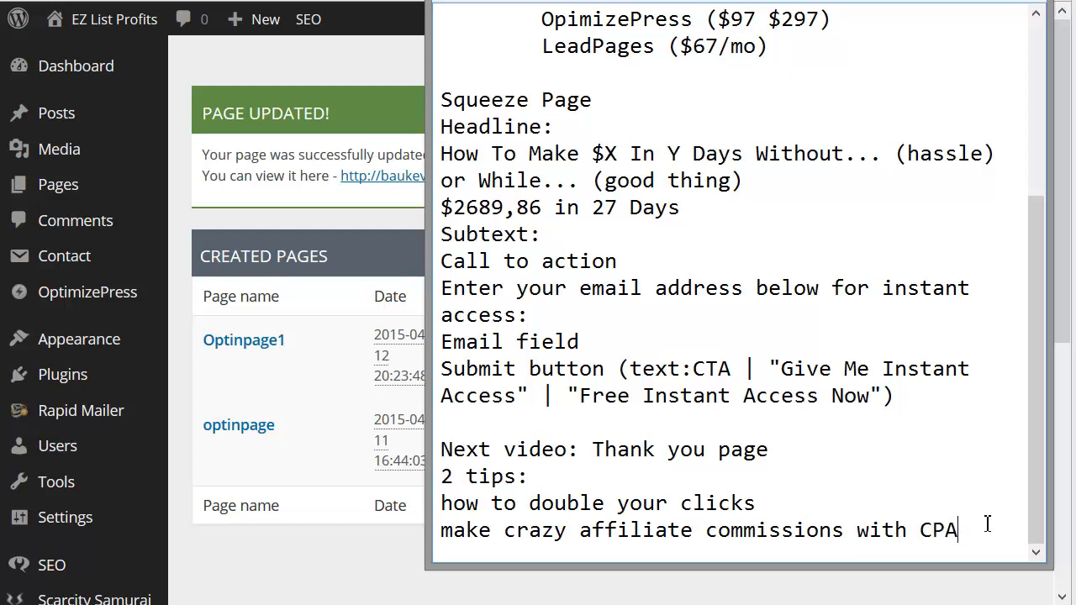
pyautogui.moveTo(988, 523); pyautogui.dragTo(351, 511)
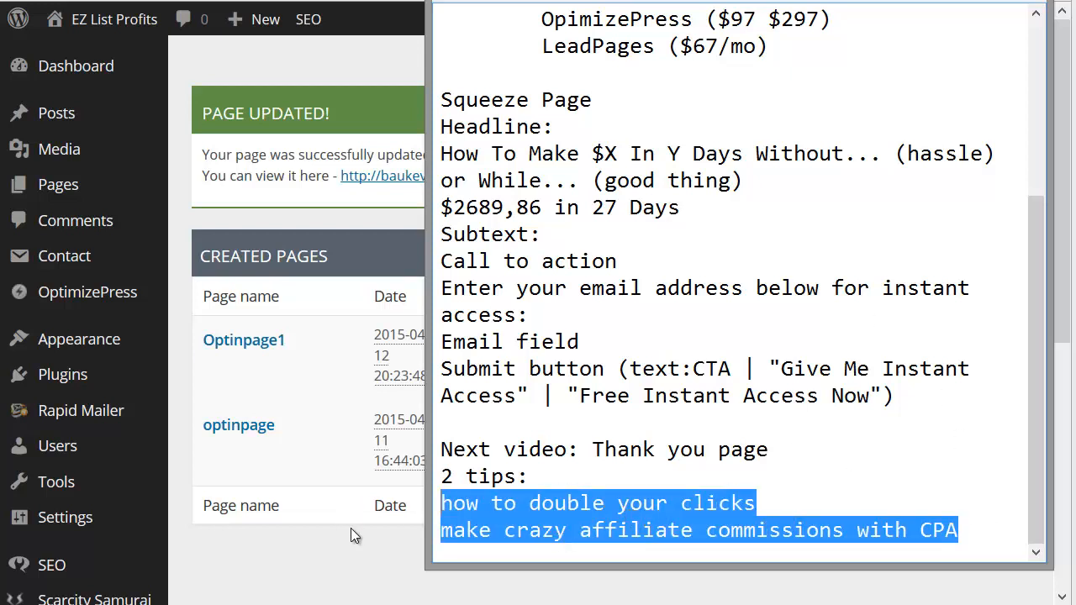